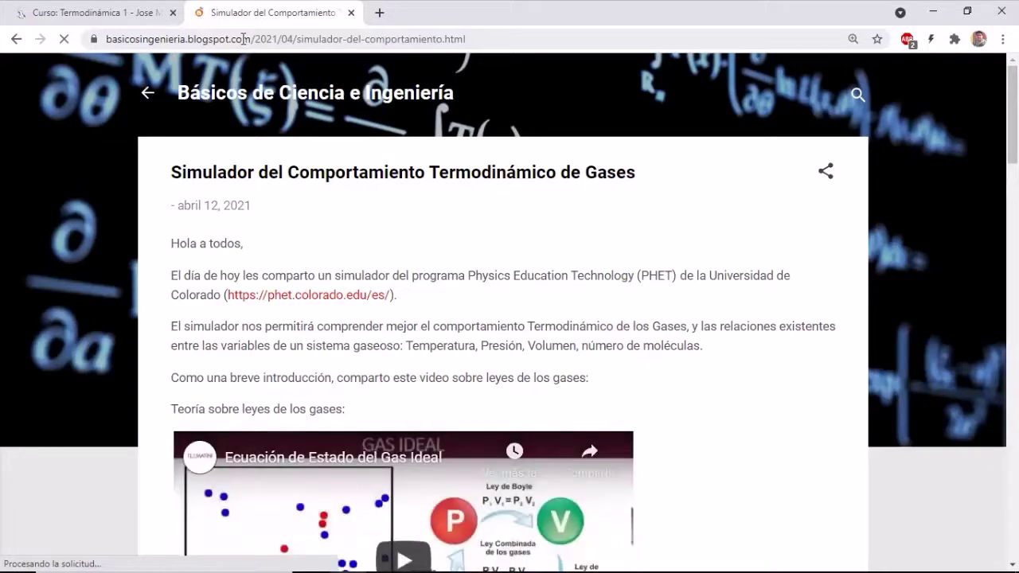
Examine the blog post's title, its PhET website link and the introduction to the gas simulator
{"action": "triple_click", "coordinate": [311, 173]}
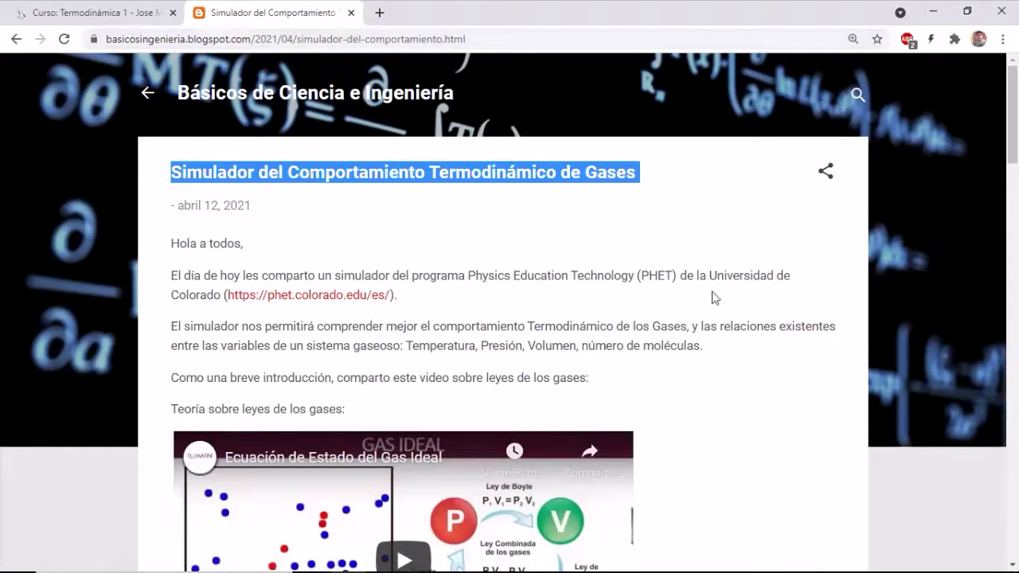
{"action": "scroll", "coordinate": [720, 319], "scroll_direction": "down", "scroll_amount": 1}
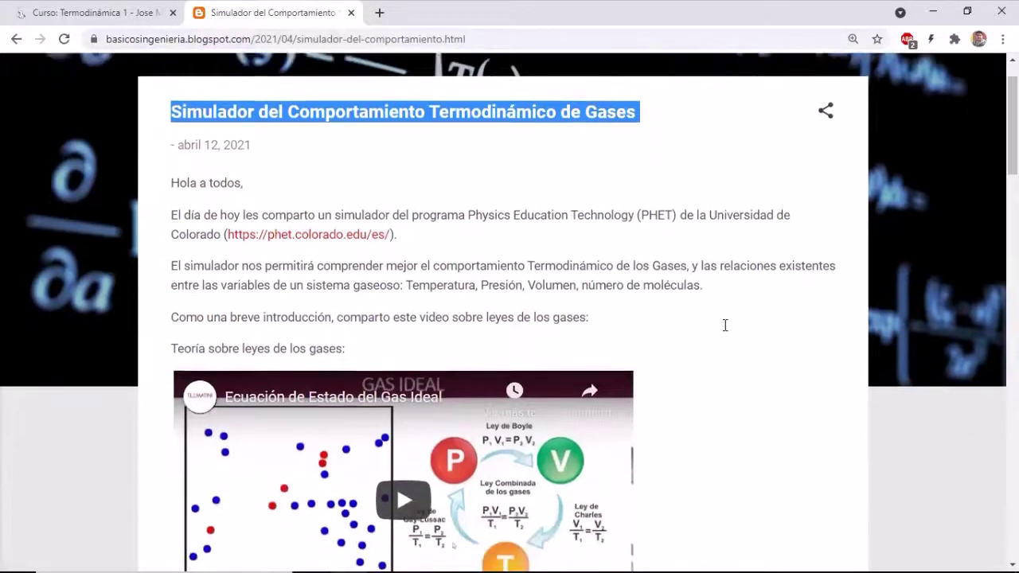
{"action": "scroll", "coordinate": [654, 210], "scroll_direction": "up", "scroll_amount": 1}
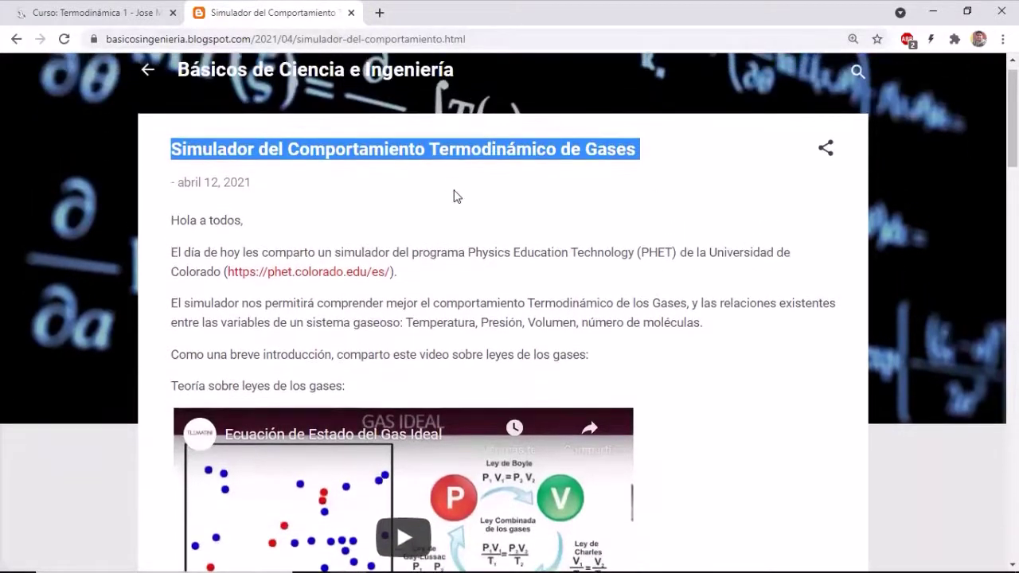
{"action": "left_click", "coordinate": [453, 191]}
{"action": "left_click_drag", "start_coordinate": [407, 275], "coordinate": [222, 274]}
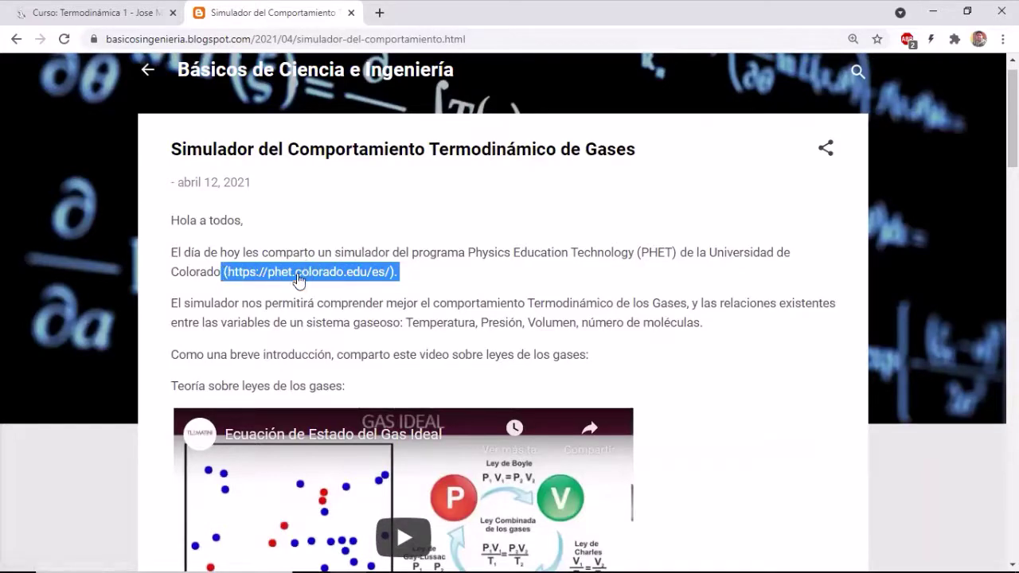
{"action": "scroll", "coordinate": [700, 300], "scroll_direction": "down", "scroll_amount": 3}
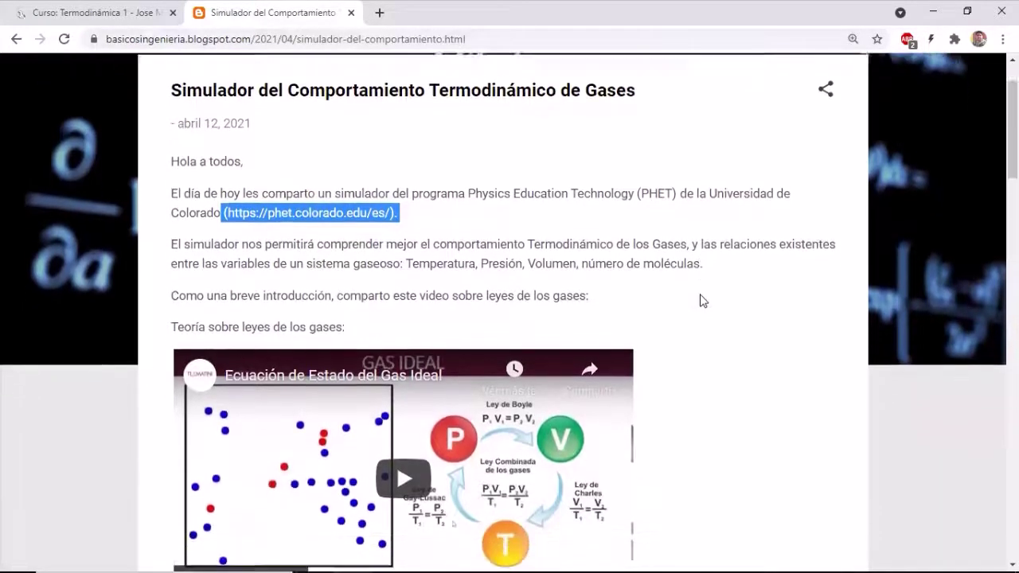
{"action": "scroll", "coordinate": [701, 300], "scroll_direction": "down", "scroll_amount": 1}
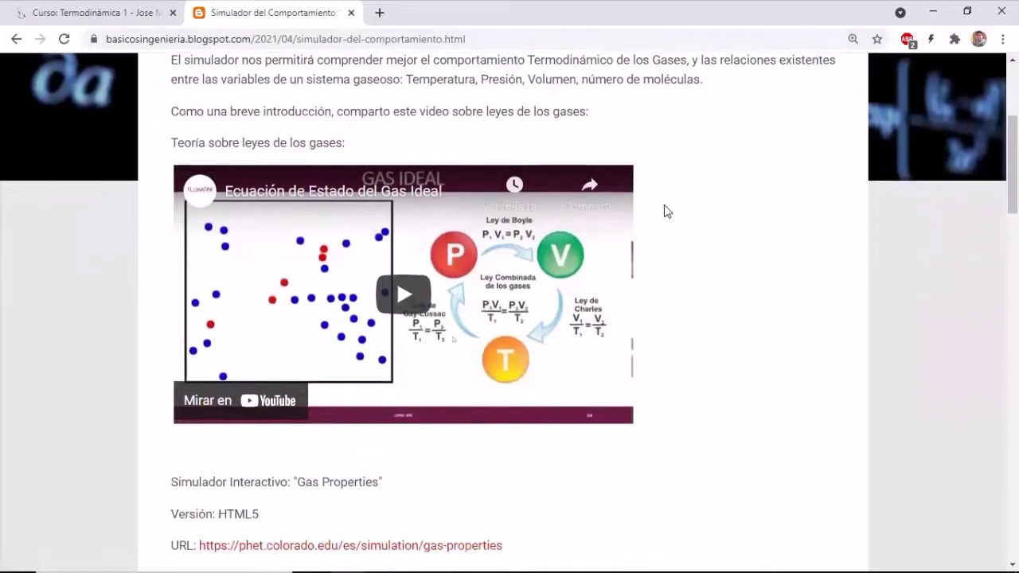
Copy the blog post's web address and load it again in the same tab
{"action": "left_click", "coordinate": [430, 39]}
{"action": "key", "text": "ctrl+c"}
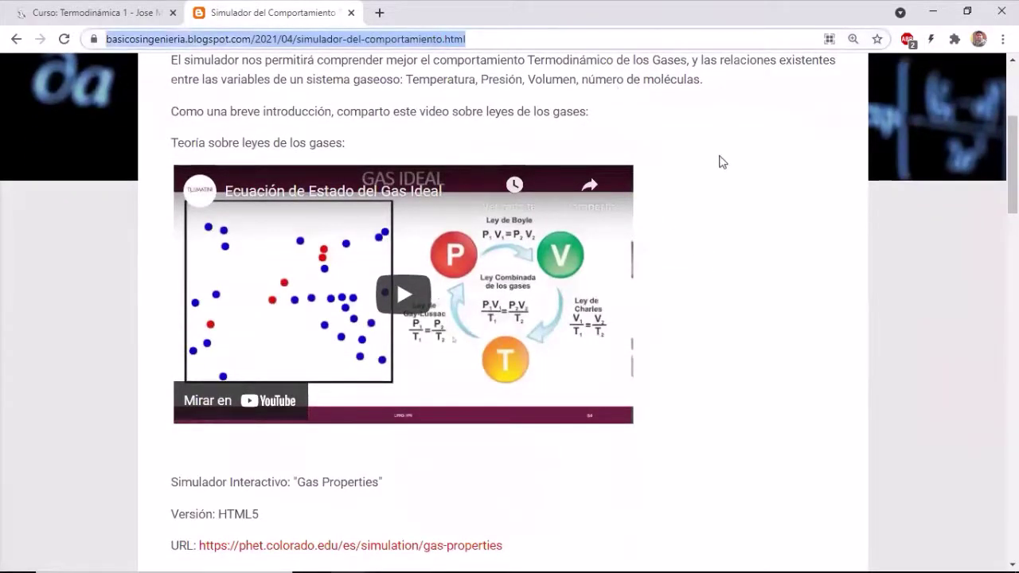
{"action": "scroll", "coordinate": [526, 108], "scroll_direction": "up", "scroll_amount": 1}
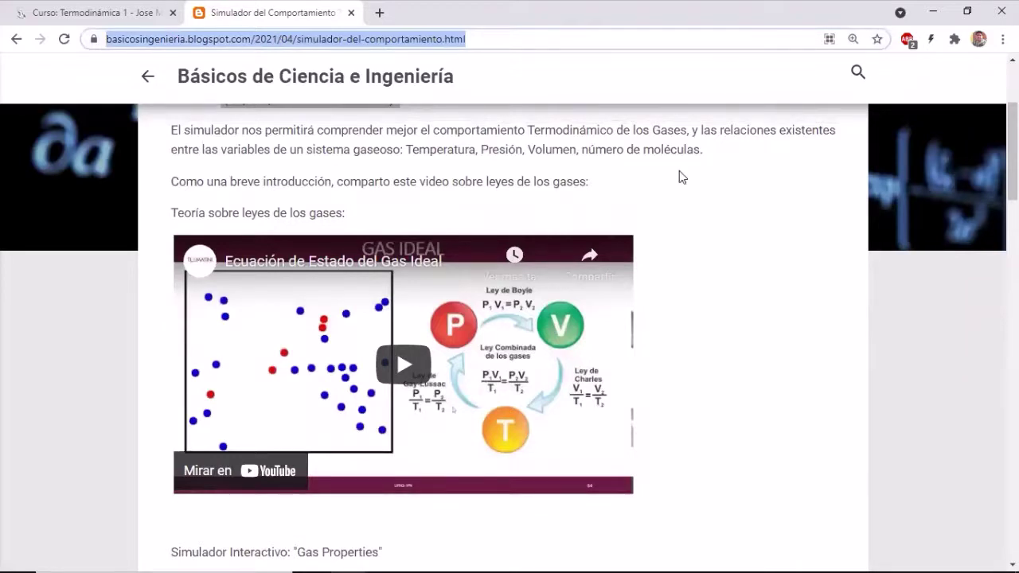
{"action": "key", "text": "ctrl+v"}
{"action": "key", "text": "Return"}
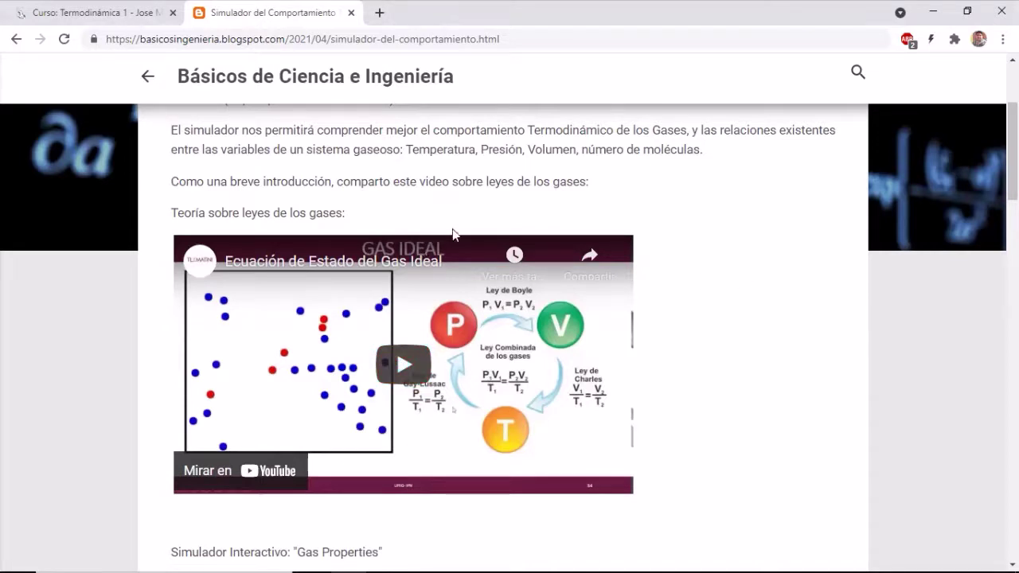
Examine the post's Gas Properties section, including the simulator's name, the running instructions and the embedded simulation's four modes
{"action": "scroll", "coordinate": [736, 334], "scroll_direction": "down", "scroll_amount": 4}
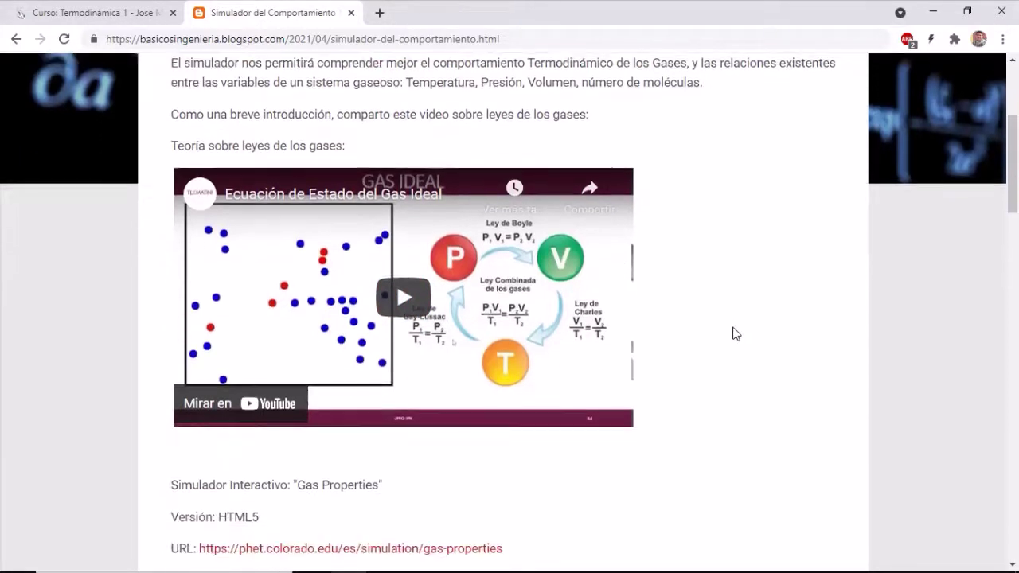
{"action": "scroll", "coordinate": [741, 326], "scroll_direction": "down", "scroll_amount": 2}
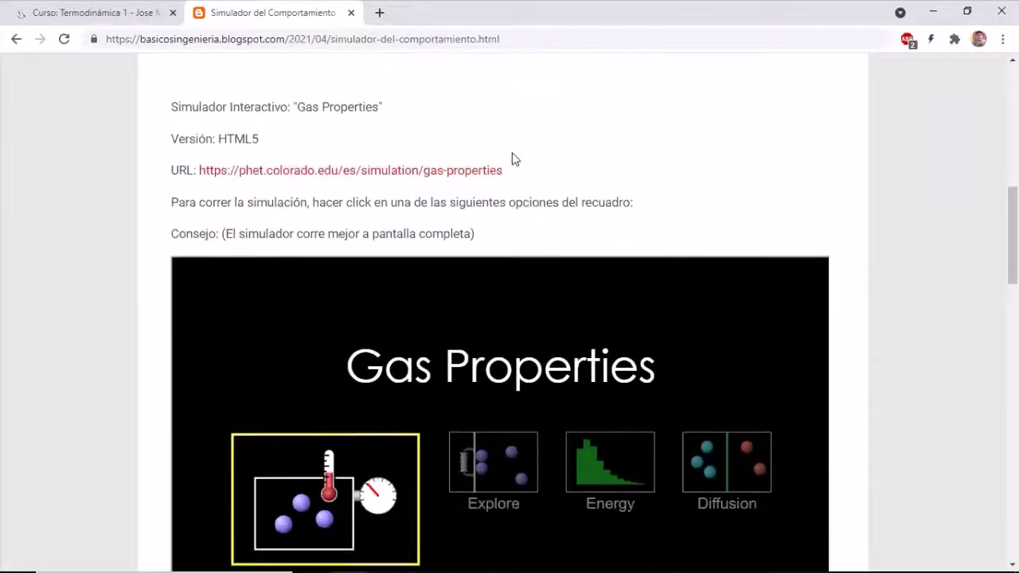
{"action": "triple_click", "coordinate": [336, 106]}
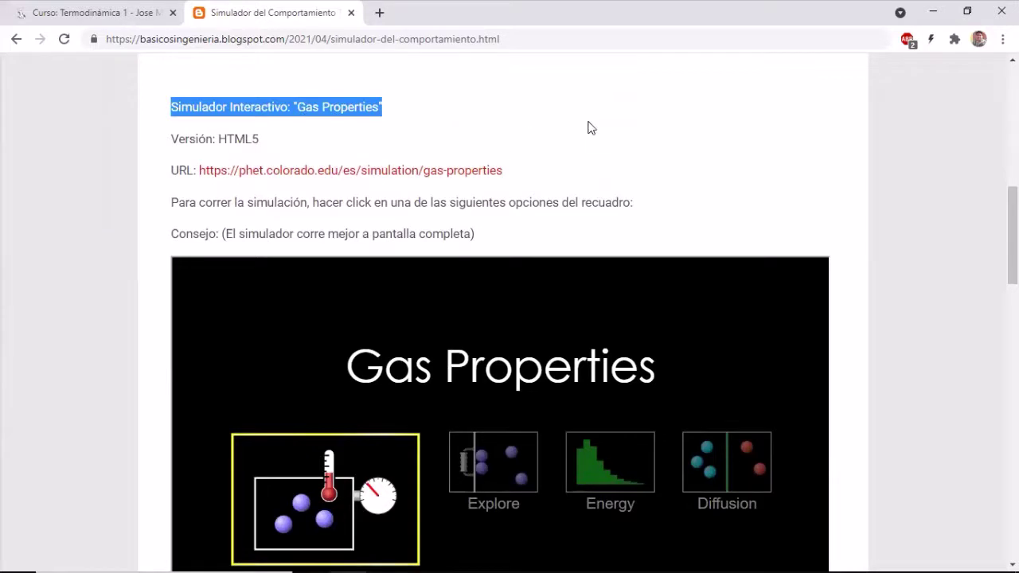
{"action": "scroll", "coordinate": [576, 148], "scroll_direction": "down", "scroll_amount": 1}
{"action": "scroll", "coordinate": [576, 148], "scroll_direction": "down", "scroll_amount": 1}
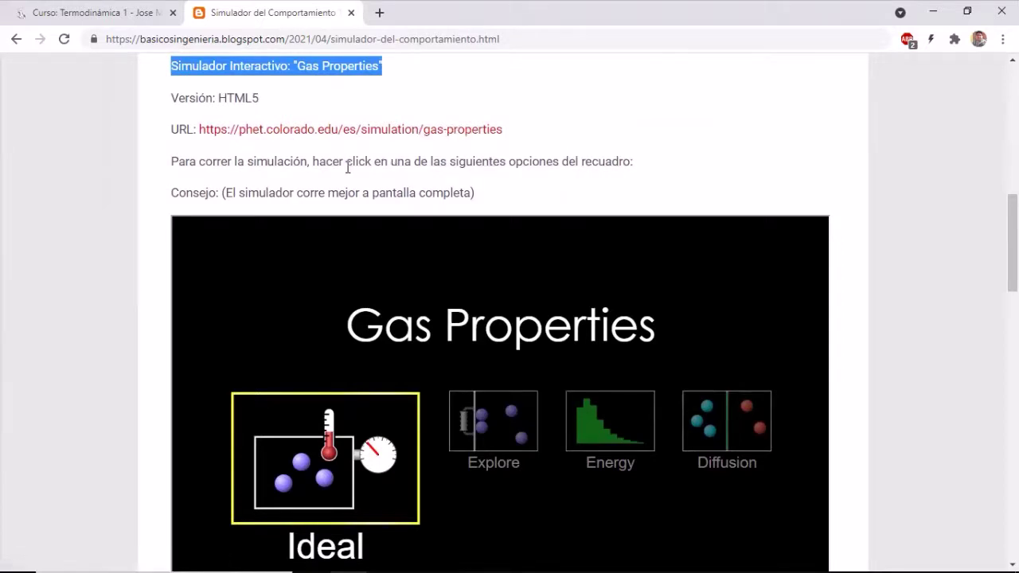
{"action": "scroll", "coordinate": [375, 161], "scroll_direction": "down", "scroll_amount": 1}
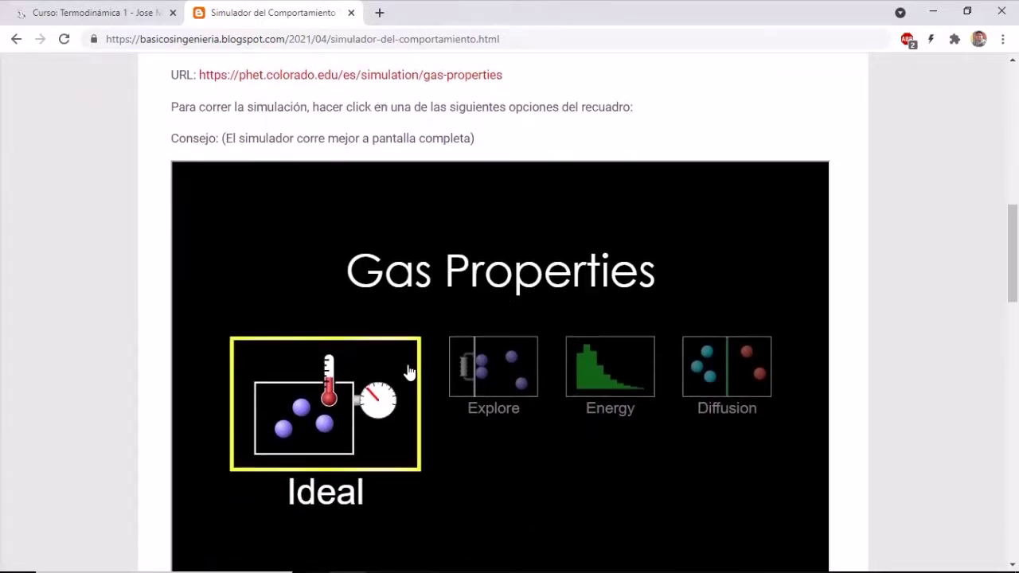
{"action": "scroll", "coordinate": [902, 266], "scroll_direction": "down", "scroll_amount": 2}
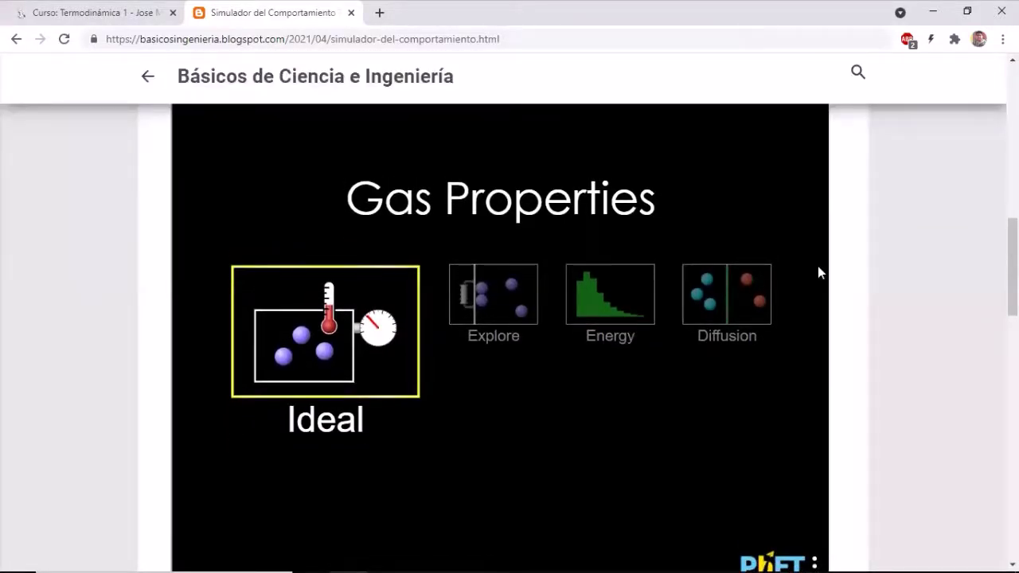
{"action": "scroll", "coordinate": [896, 292], "scroll_direction": "up", "scroll_amount": 1}
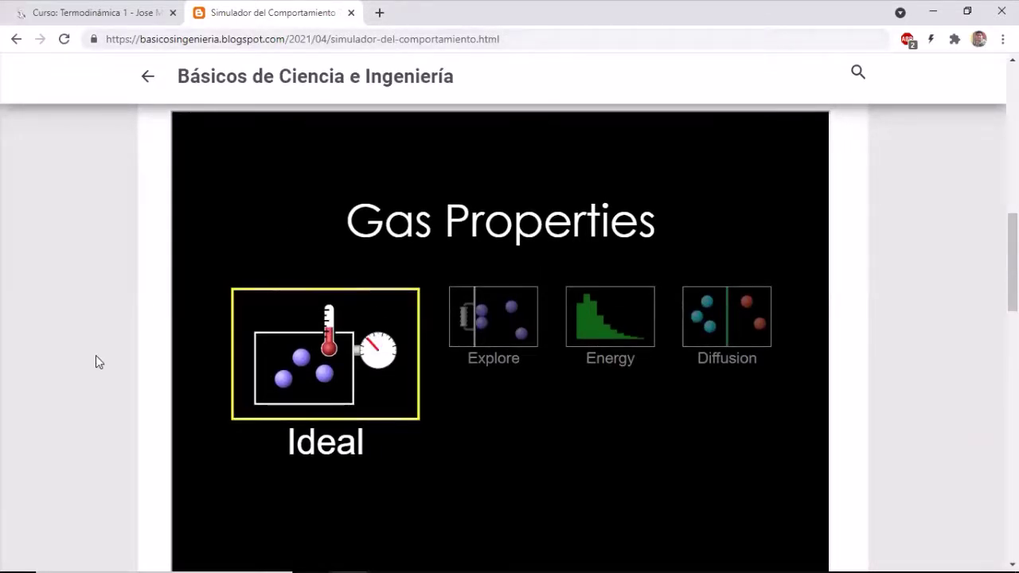
{"action": "scroll", "coordinate": [95, 355], "scroll_direction": "down", "scroll_amount": 1}
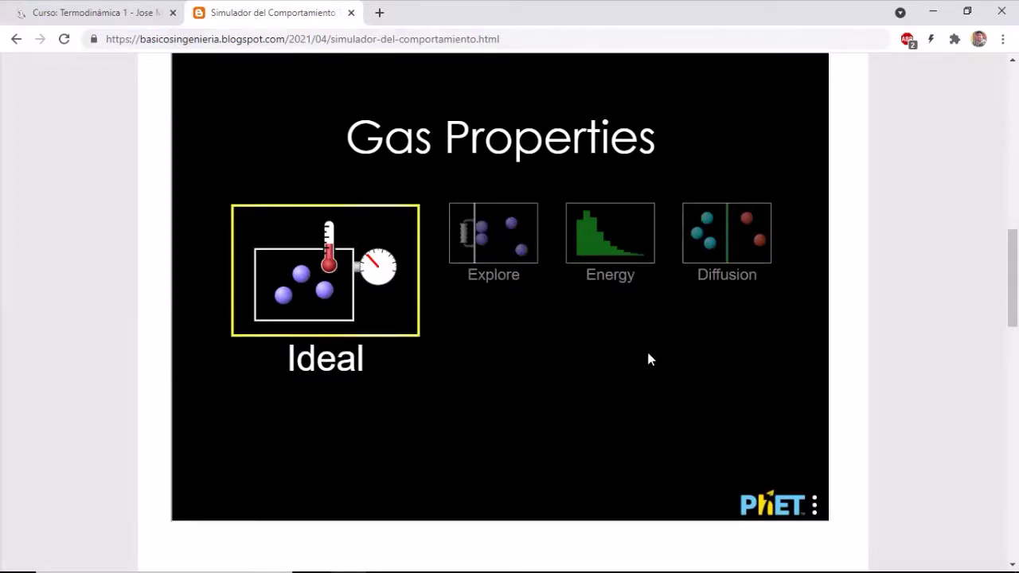
View the version and credits information of the embedded Gas Properties simulation, and close it
{"action": "left_click", "coordinate": [815, 506]}
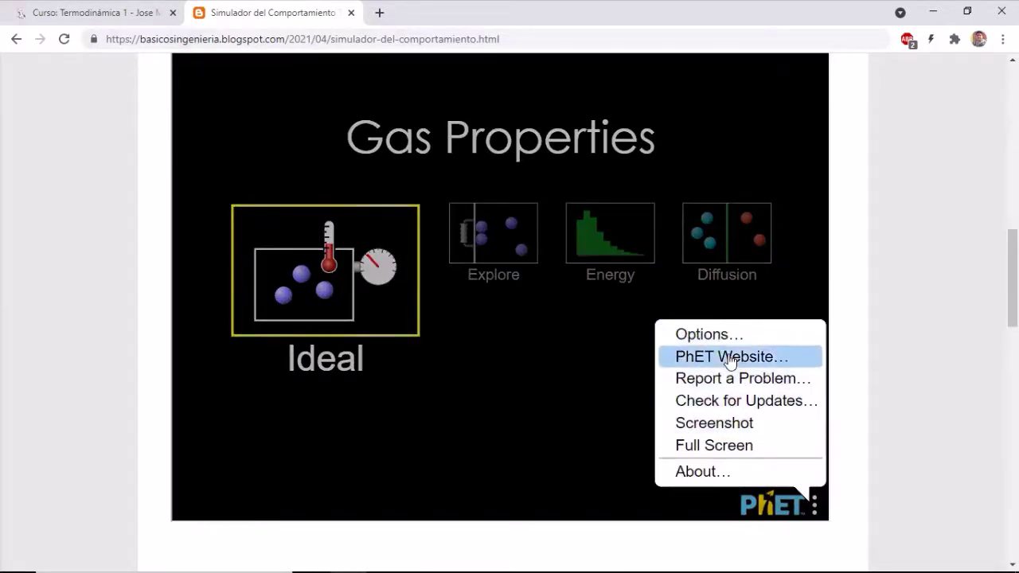
{"action": "left_click", "coordinate": [710, 473]}
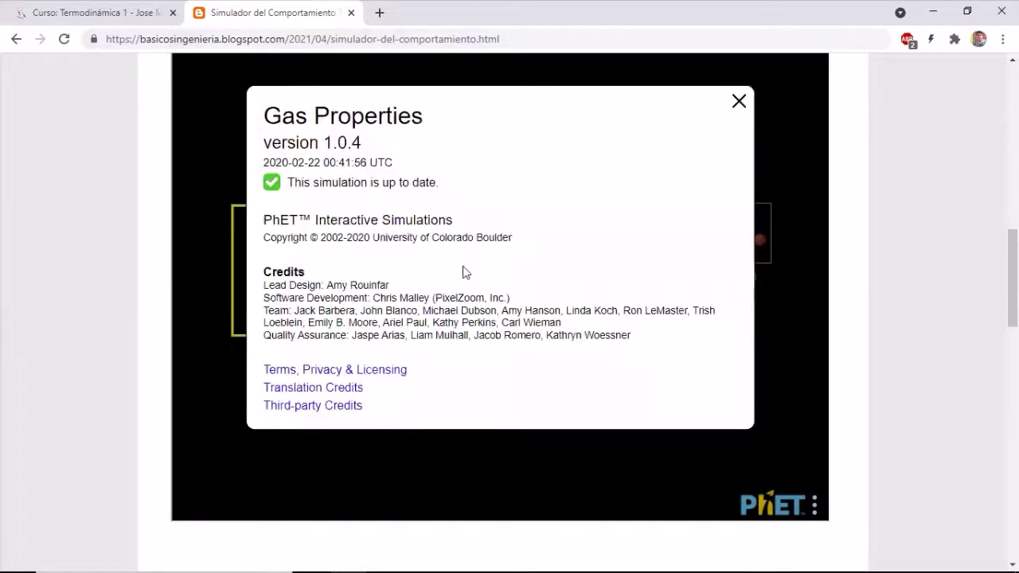
{"action": "left_click", "coordinate": [738, 101]}
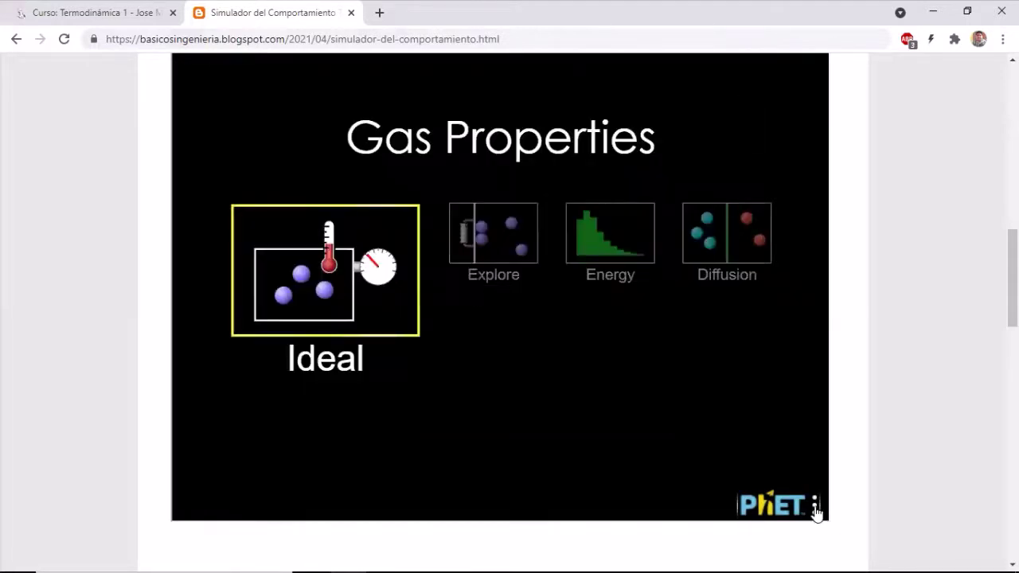
Show the Gas Properties simulation in full screen and open its Ideal mode
{"action": "left_click", "coordinate": [815, 507]}
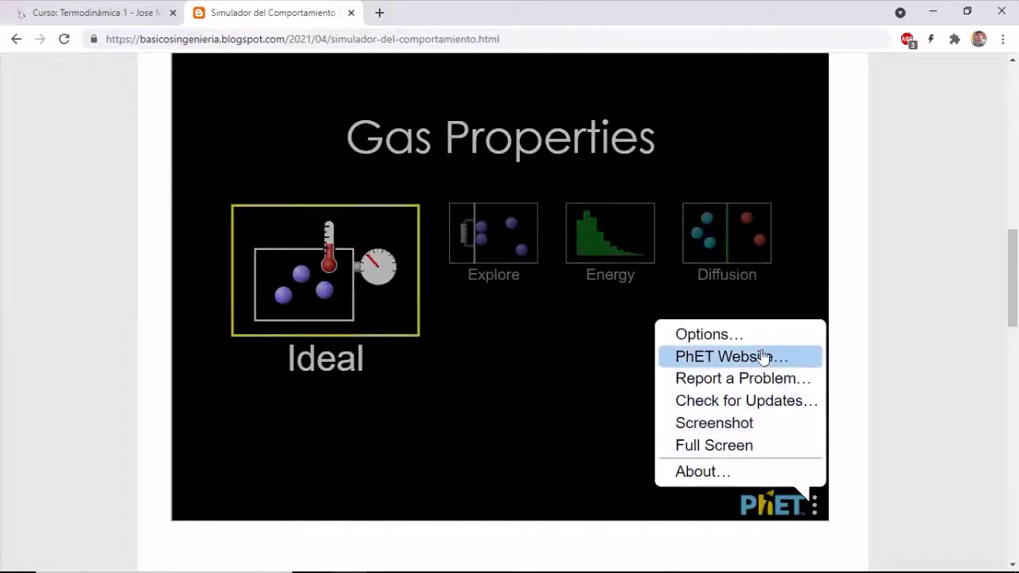
{"action": "left_click", "coordinate": [728, 448]}
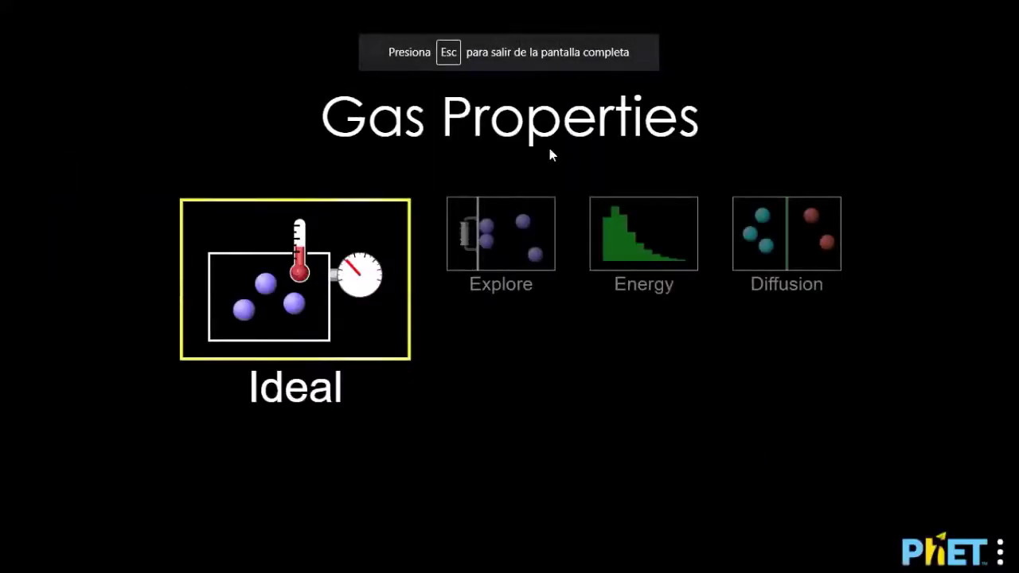
{"action": "left_click", "coordinate": [289, 390]}
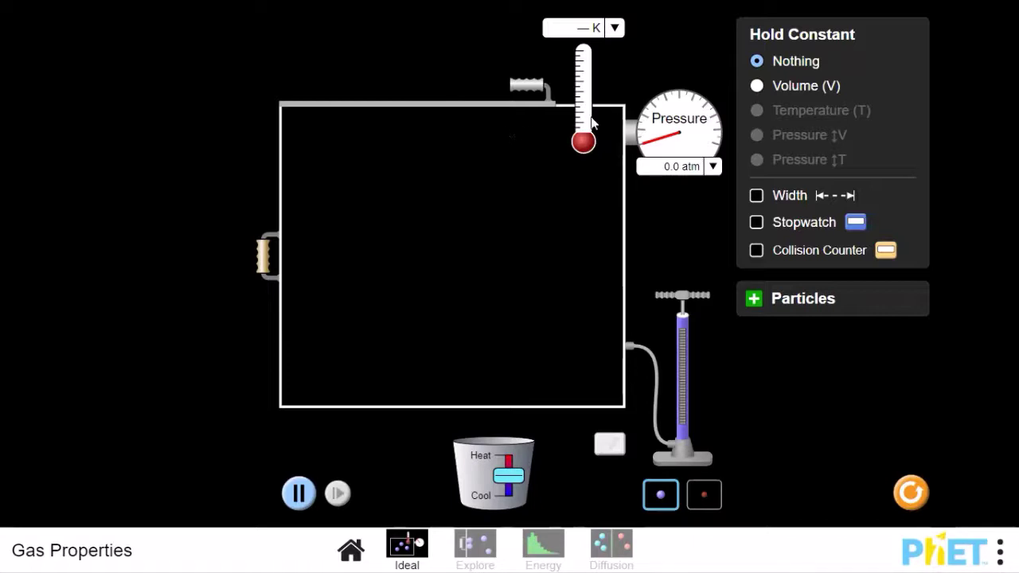
Choose K as the thermometer's unit and atm as the pressure gauge's unit
{"action": "left_click", "coordinate": [611, 30]}
{"action": "left_click", "coordinate": [611, 29]}
{"action": "left_click", "coordinate": [612, 30]}
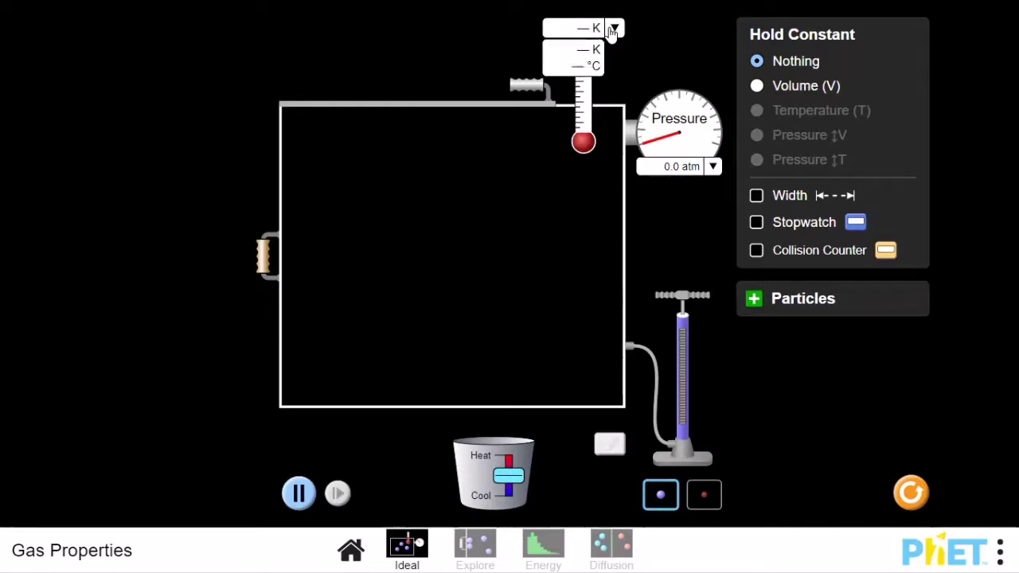
{"action": "left_click", "coordinate": [583, 52]}
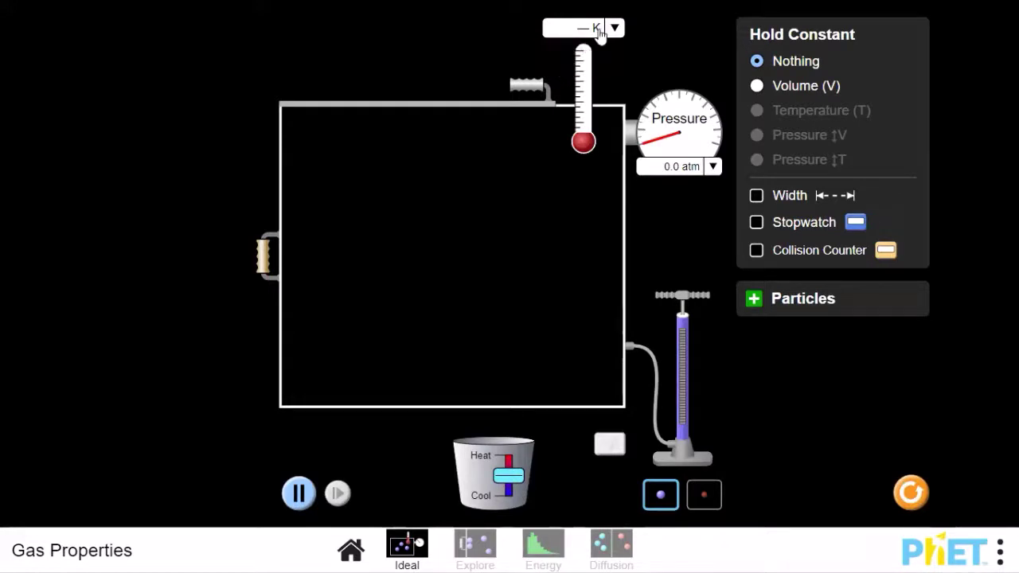
{"action": "left_click", "coordinate": [713, 169]}
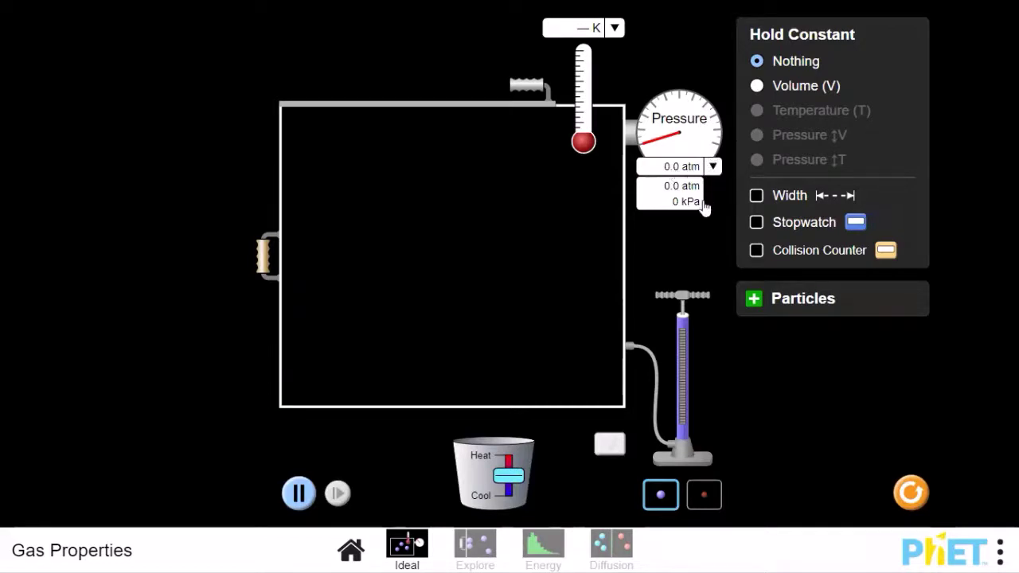
{"action": "left_click", "coordinate": [680, 189]}
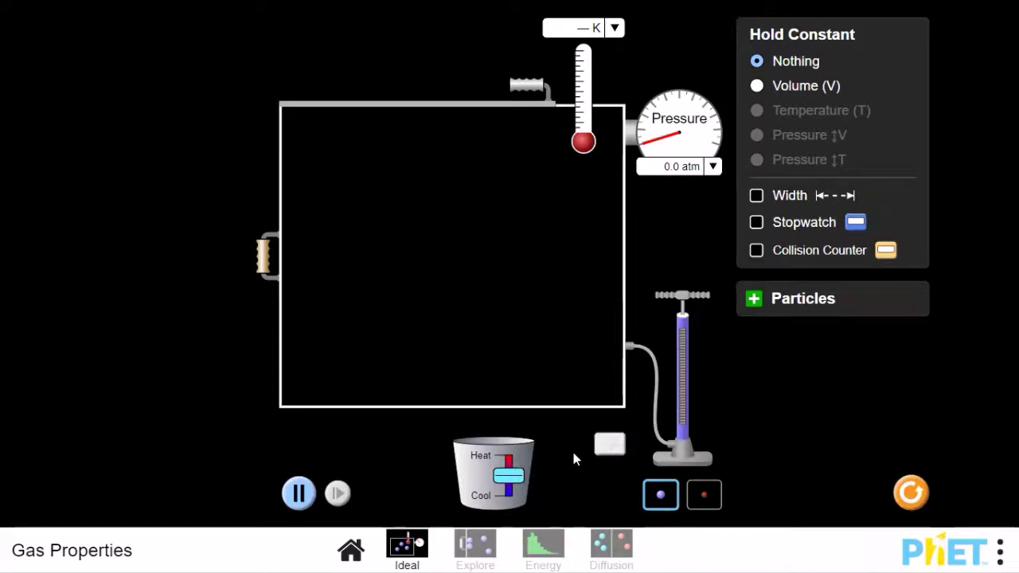
Try heating and cooling the empty container with the bucket's Heat/Cool control
{"action": "left_click_drag", "start_coordinate": [515, 477], "coordinate": [500, 431]}
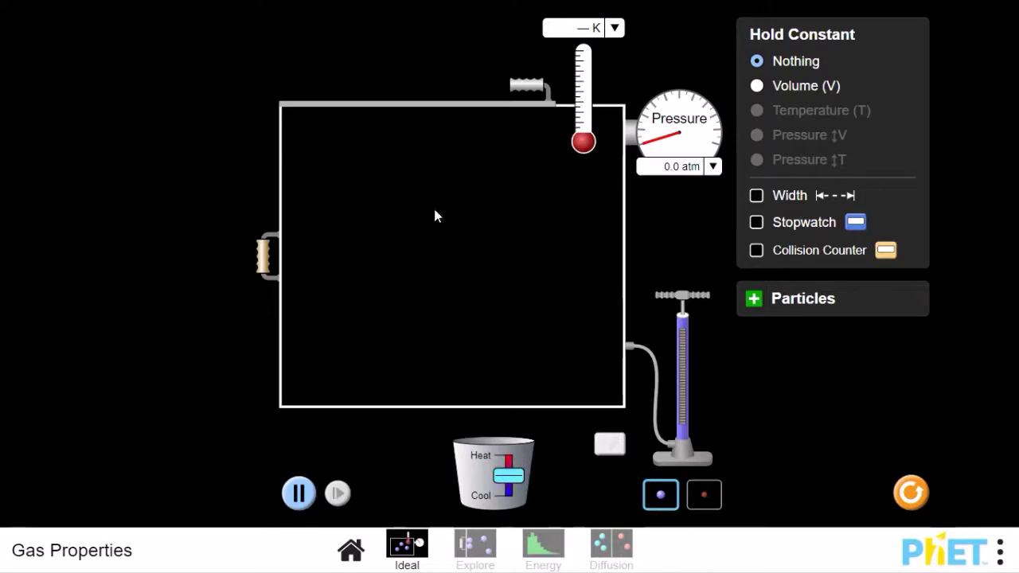
{"action": "left_click_drag", "start_coordinate": [509, 476], "coordinate": [513, 518]}
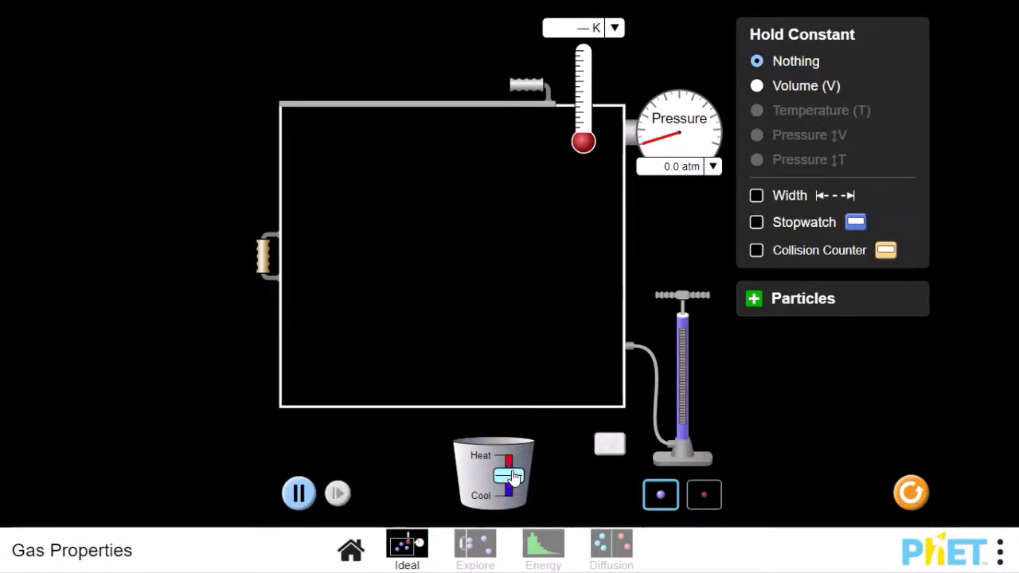
{"action": "left_click_drag", "start_coordinate": [513, 477], "coordinate": [513, 508]}
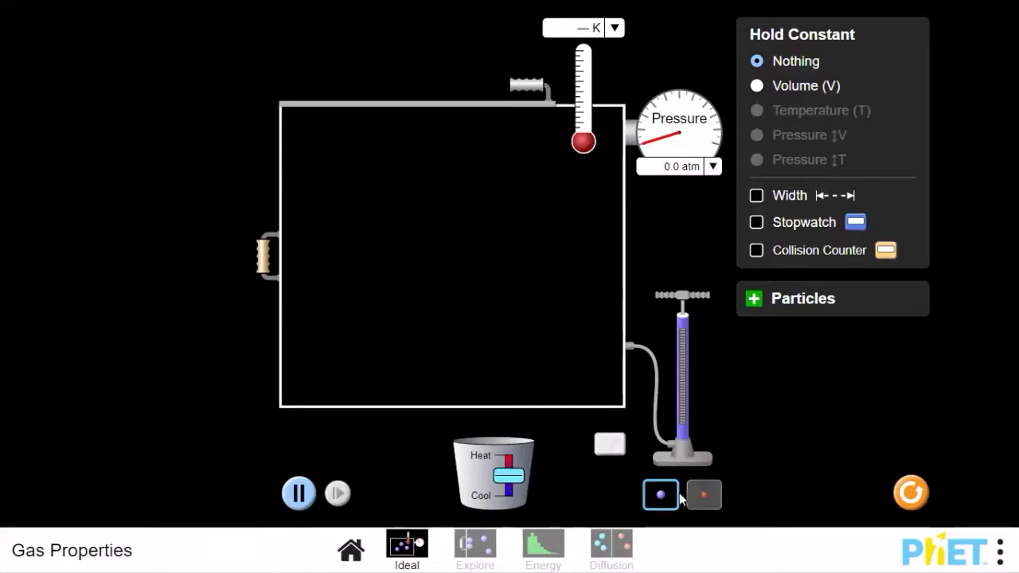
Try switching the pump between light red and heavy blue particles
{"action": "left_click", "coordinate": [705, 495]}
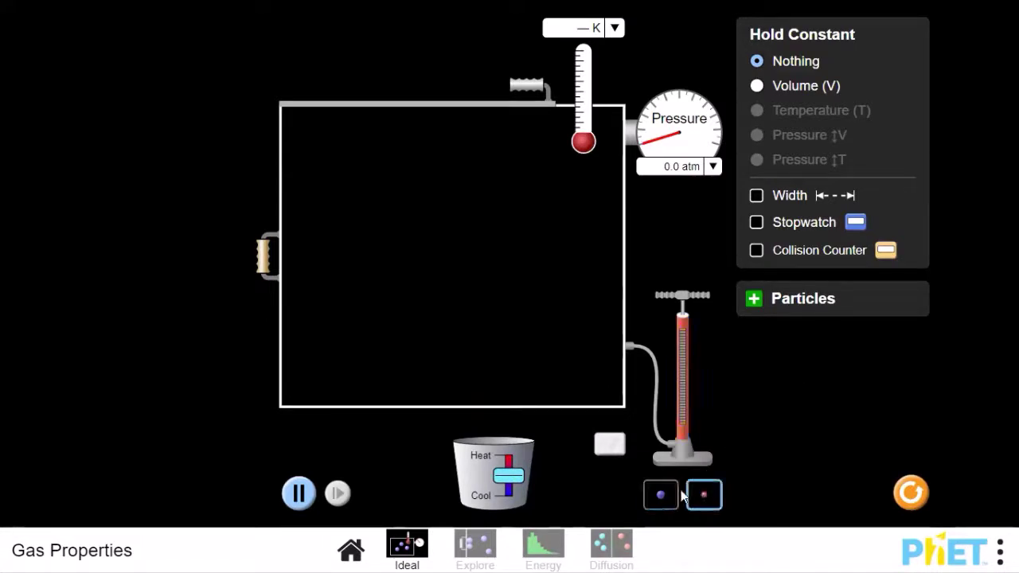
{"action": "left_click", "coordinate": [662, 497]}
{"action": "left_click", "coordinate": [703, 494]}
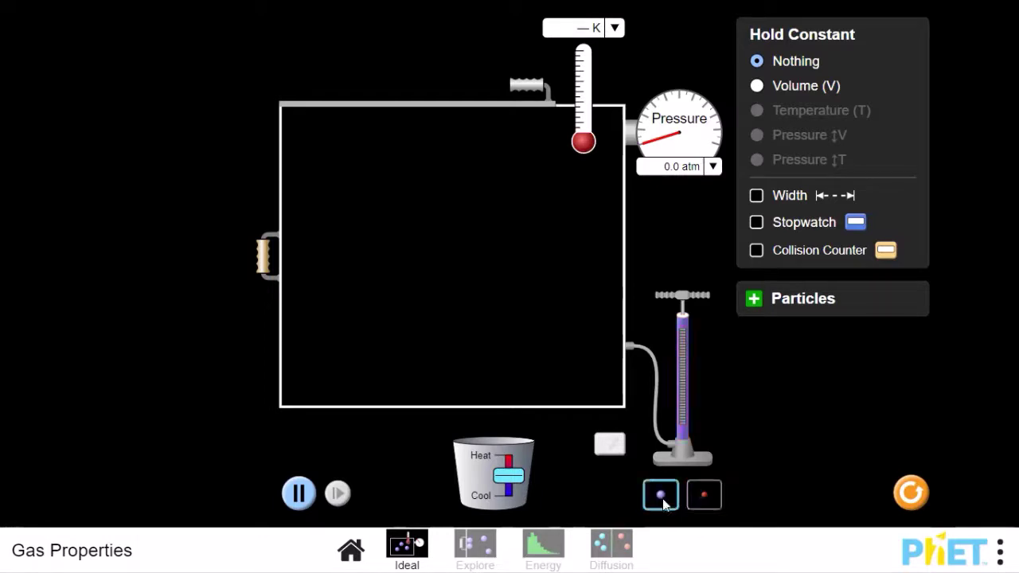
Expand the Particles counts and pump 50 light particles into the container
{"action": "left_click", "coordinate": [752, 299]}
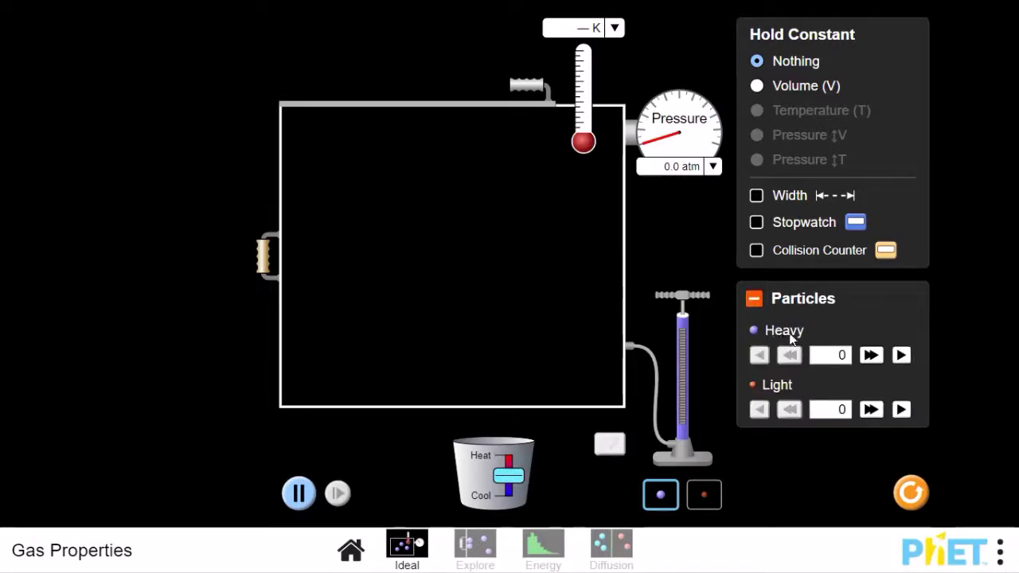
{"action": "left_click", "coordinate": [708, 497]}
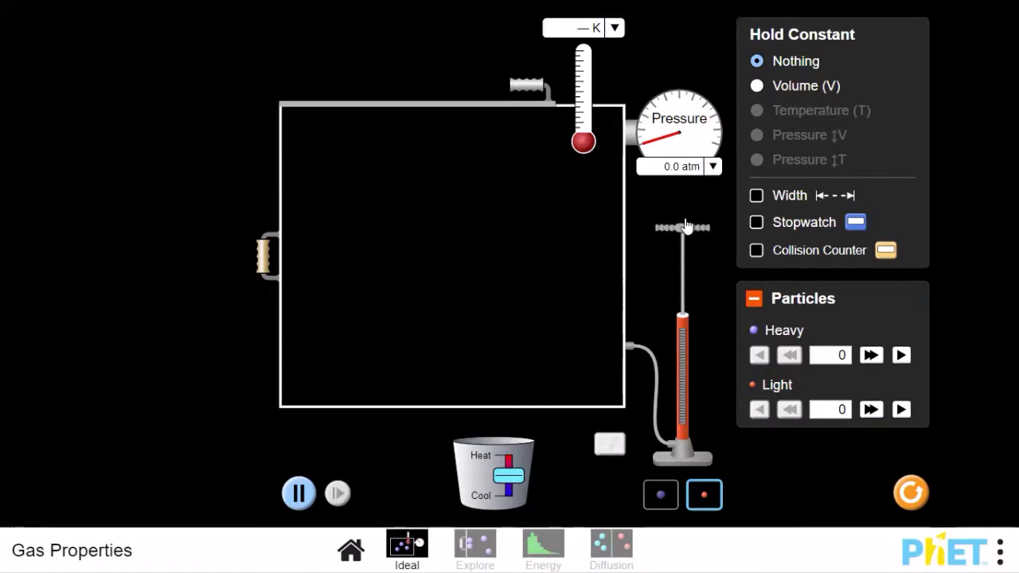
{"action": "left_click_drag", "start_coordinate": [687, 197], "coordinate": [686, 368]}
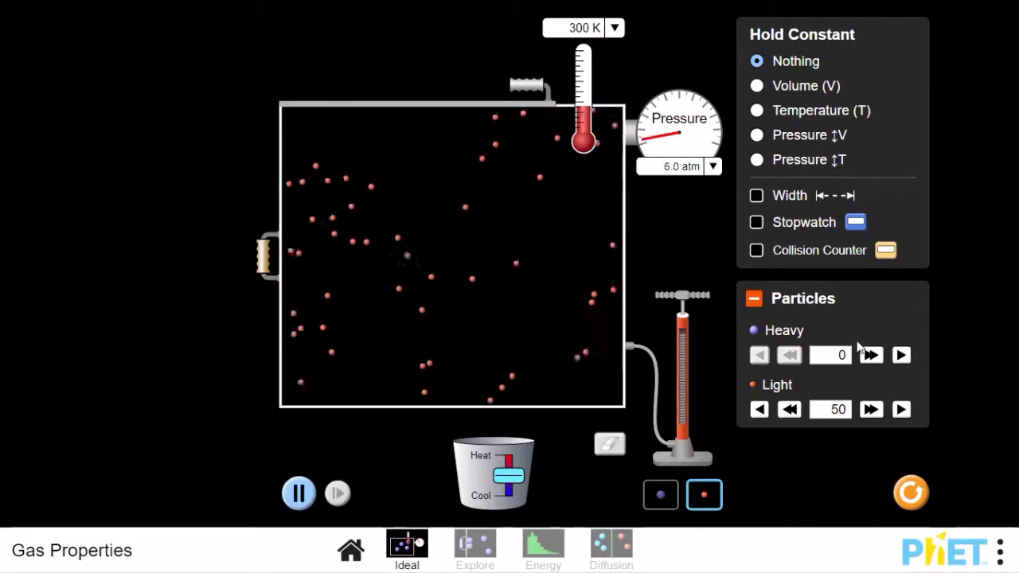
Alternate the number of light particles between 50 and 100 to compare the effect on pressure and temperature
{"action": "left_click", "coordinate": [871, 409]}
{"action": "left_click", "coordinate": [871, 409]}
{"action": "left_click", "coordinate": [871, 410]}
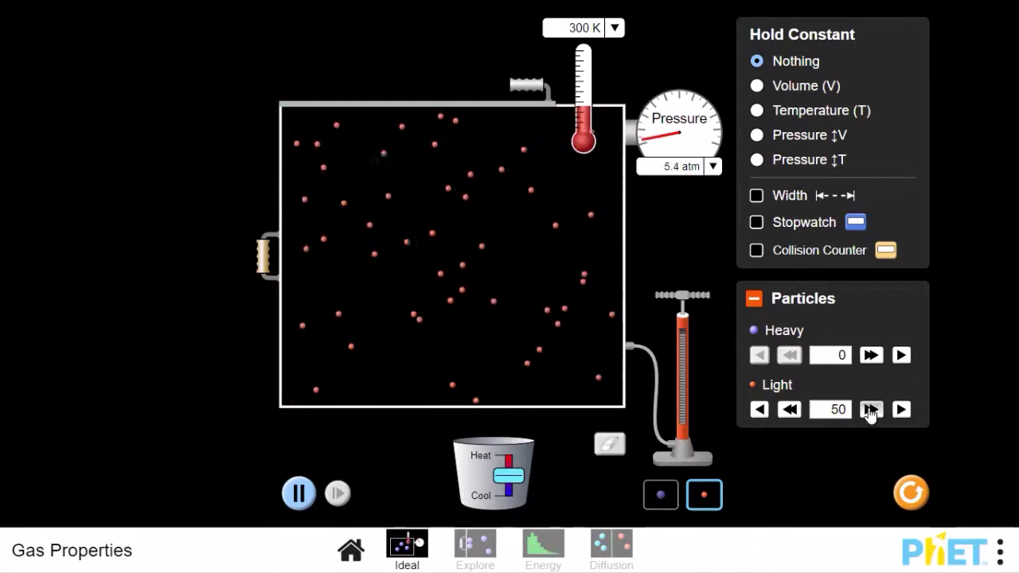
{"action": "left_click", "coordinate": [870, 409]}
{"action": "left_click", "coordinate": [871, 409]}
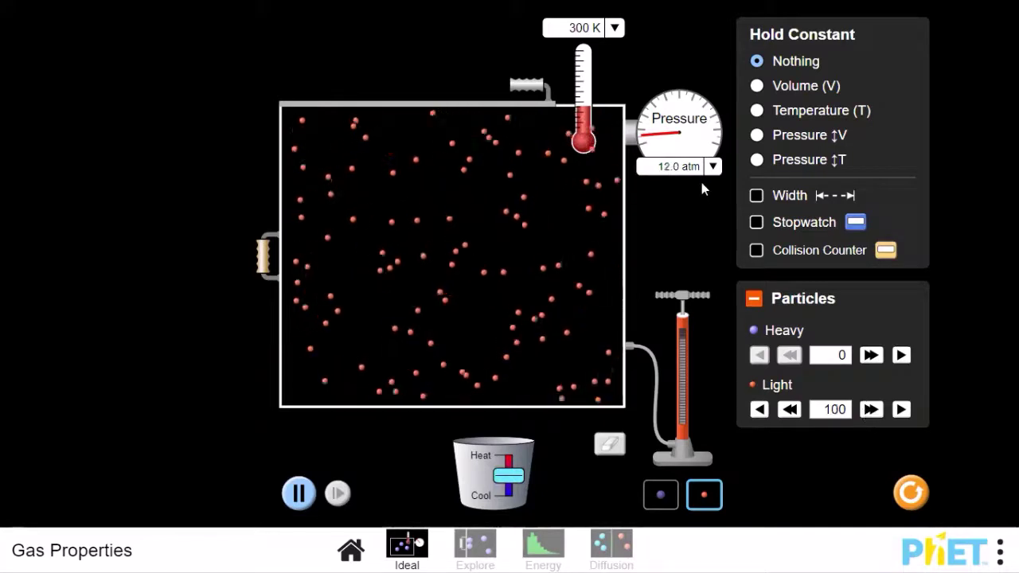
{"action": "left_click", "coordinate": [789, 409]}
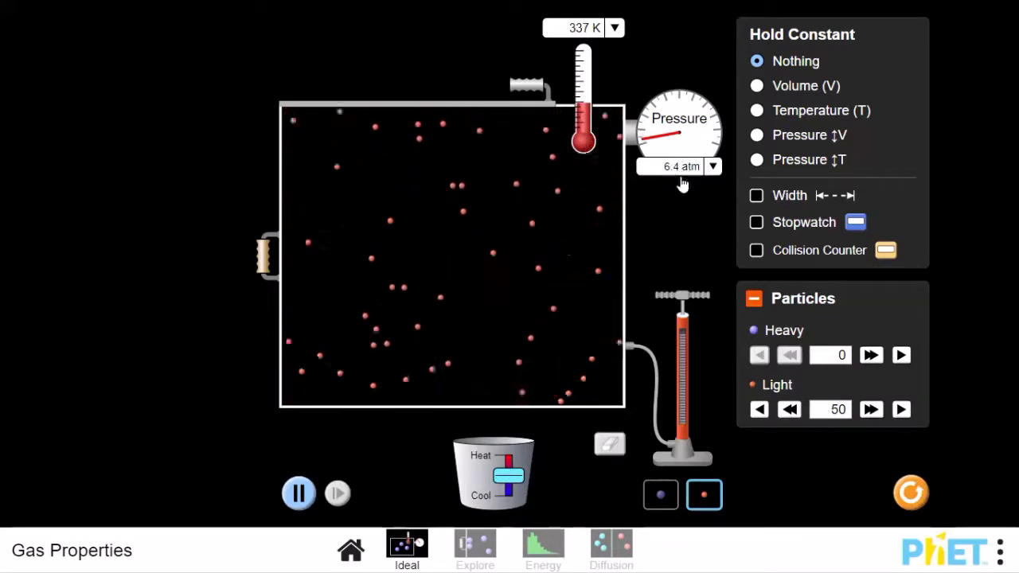
{"action": "left_click", "coordinate": [870, 410]}
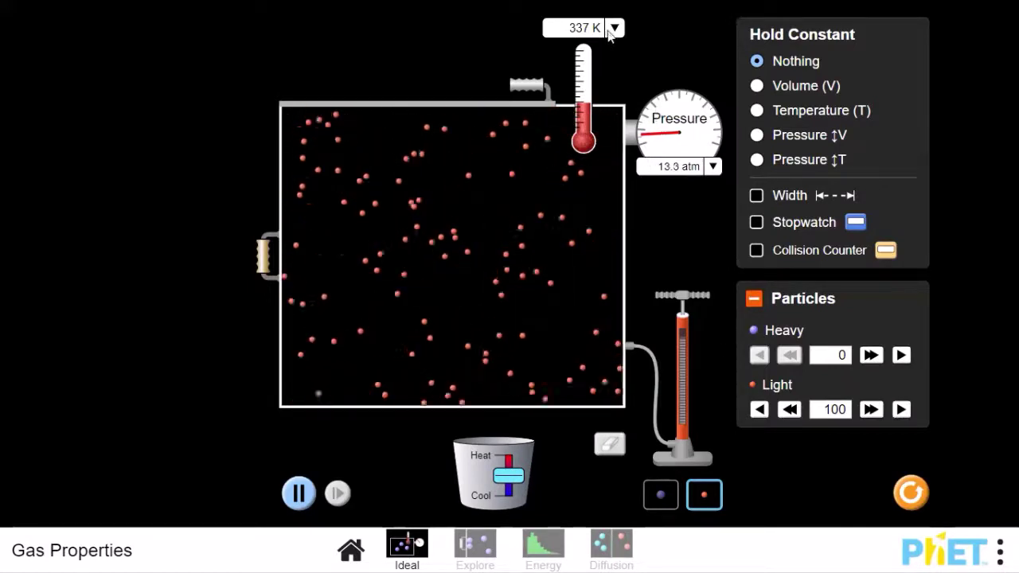
{"action": "left_click", "coordinate": [789, 409]}
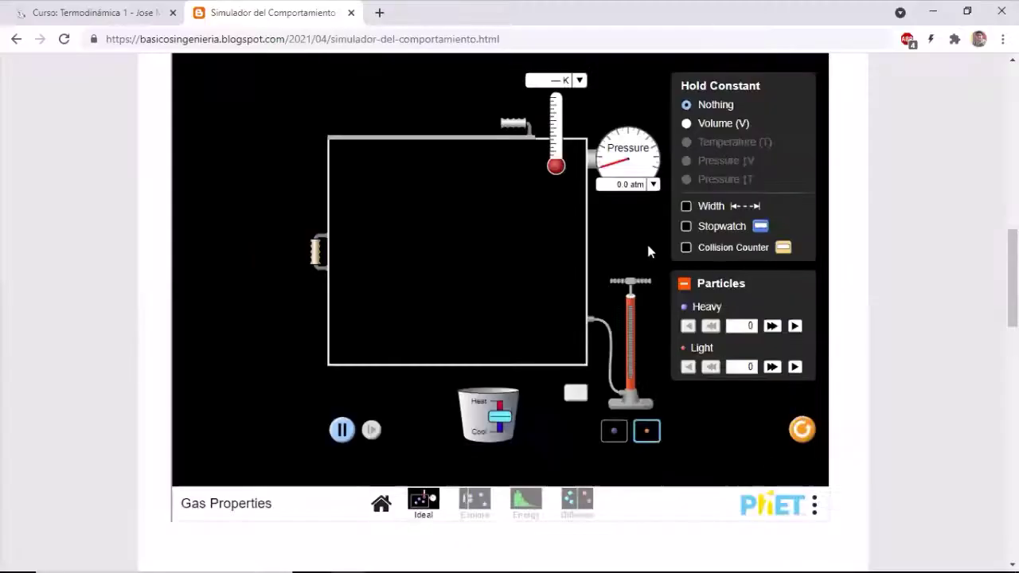
Return to the blog post and open the PhET gas-properties page from the link above the embedded simulator
{"action": "scroll", "coordinate": [881, 277], "scroll_direction": "up", "scroll_amount": 12}
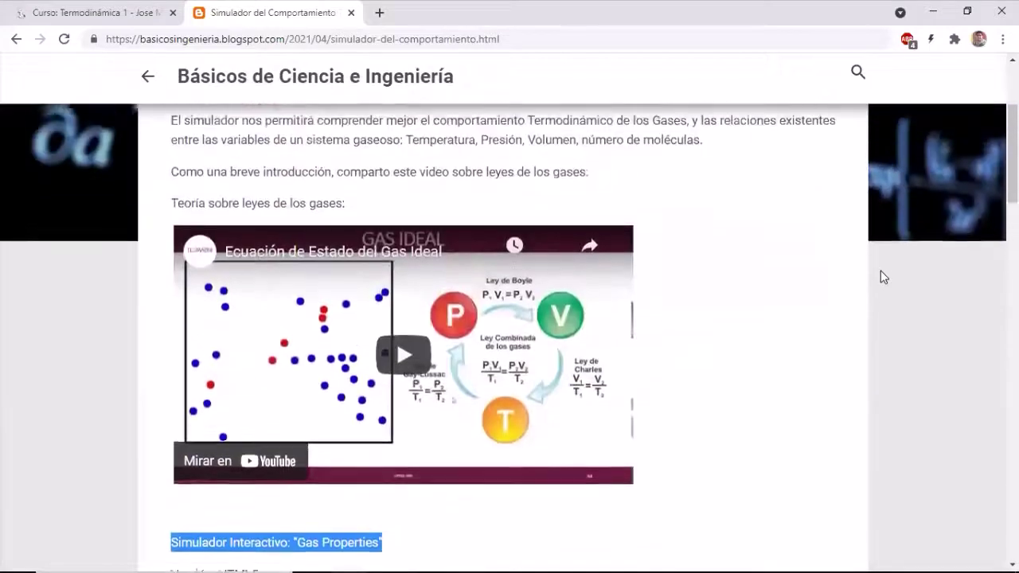
{"action": "scroll", "coordinate": [880, 270], "scroll_direction": "up", "scroll_amount": 1}
{"action": "scroll", "coordinate": [682, 314], "scroll_direction": "down", "scroll_amount": 5}
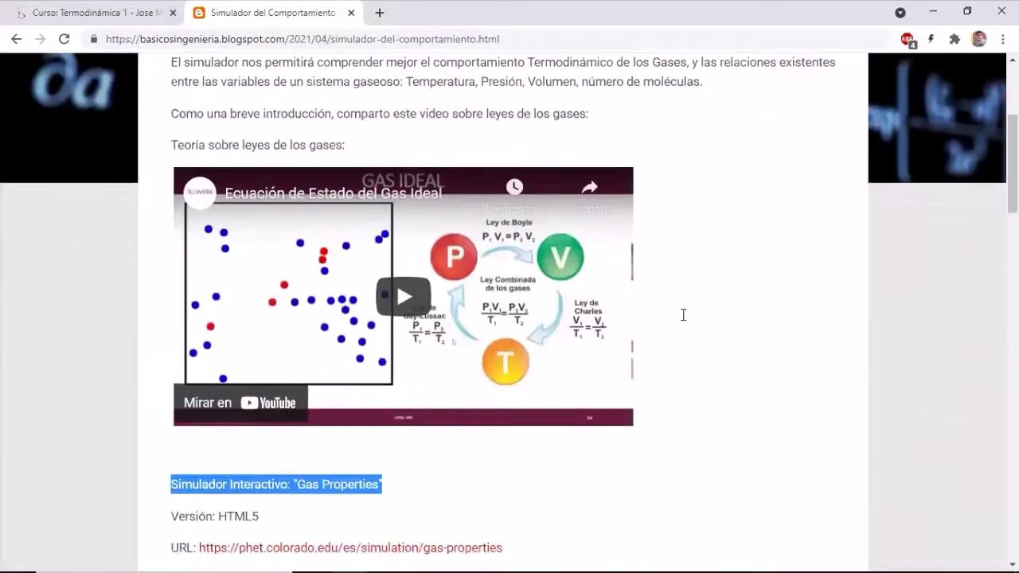
{"action": "scroll", "coordinate": [556, 380], "scroll_direction": "down", "scroll_amount": 2}
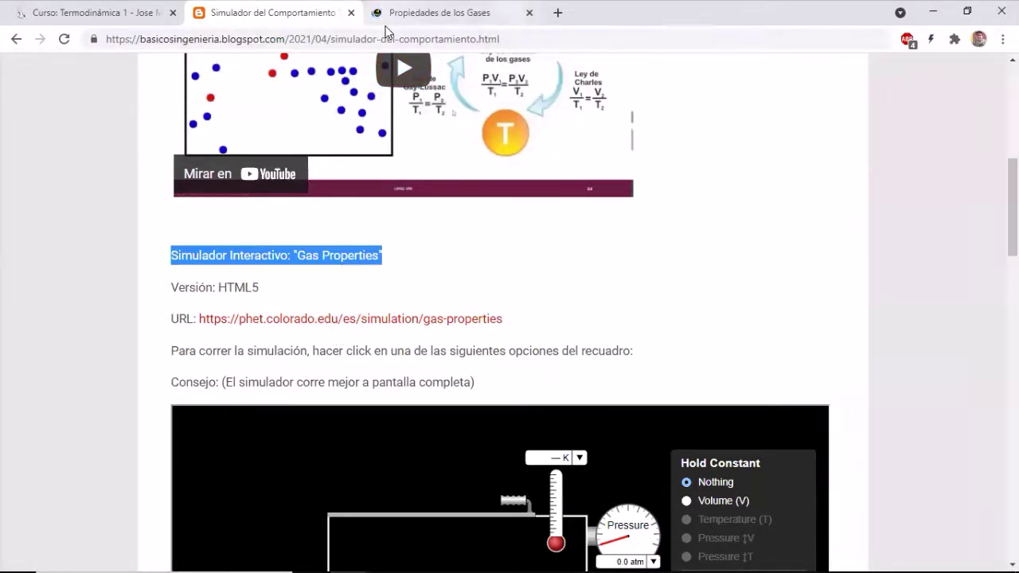
{"action": "left_click", "coordinate": [385, 24]}
Expand the Para Profesores and Información sections of the PhET simulation page
{"action": "scroll", "coordinate": [457, 334], "scroll_direction": "down", "scroll_amount": 4}
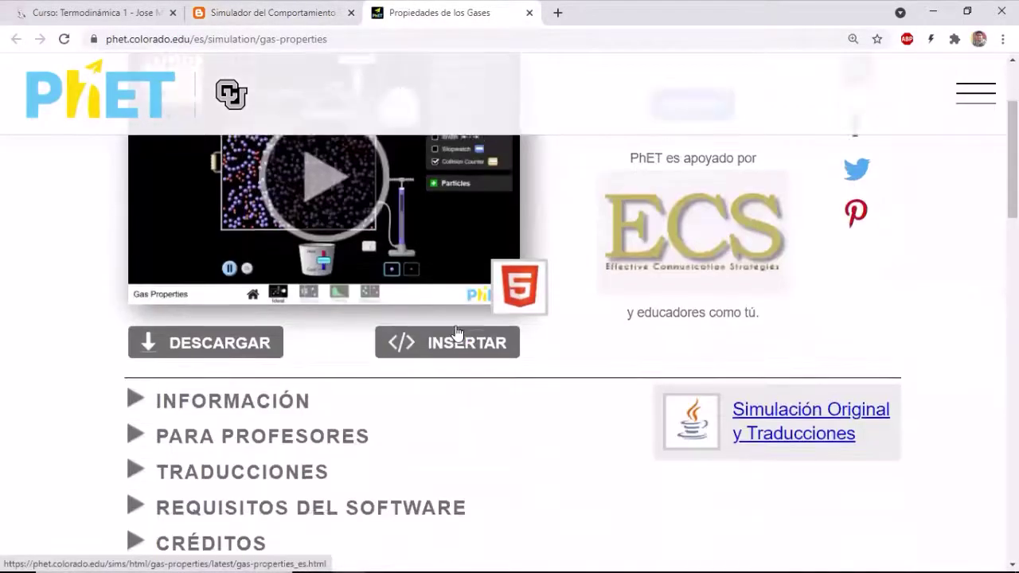
{"action": "scroll", "coordinate": [454, 335], "scroll_direction": "up", "scroll_amount": 1}
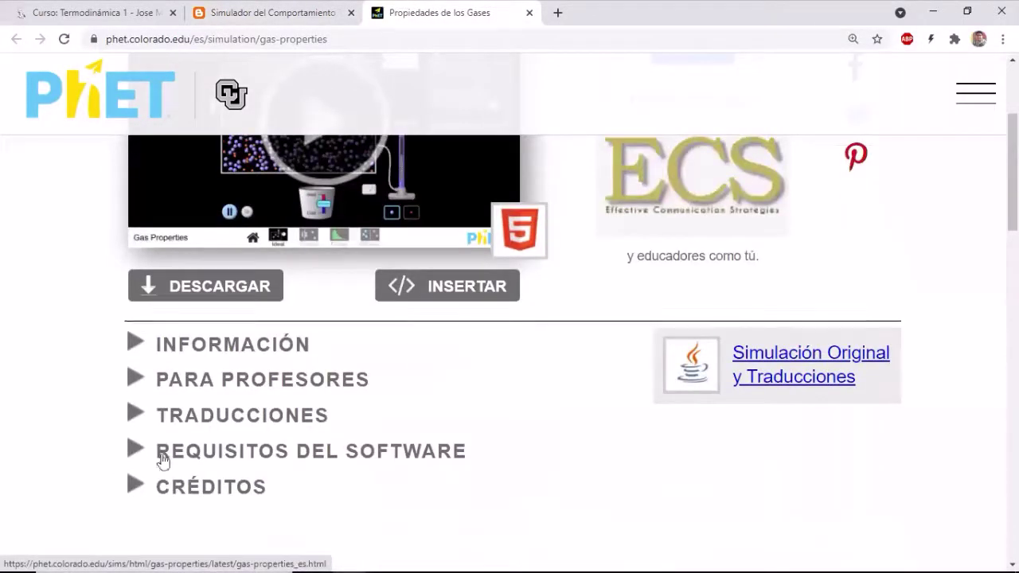
{"action": "left_click", "coordinate": [134, 379]}
{"action": "scroll", "coordinate": [98, 360], "scroll_direction": "down", "scroll_amount": 1}
{"action": "left_click", "coordinate": [138, 291]}
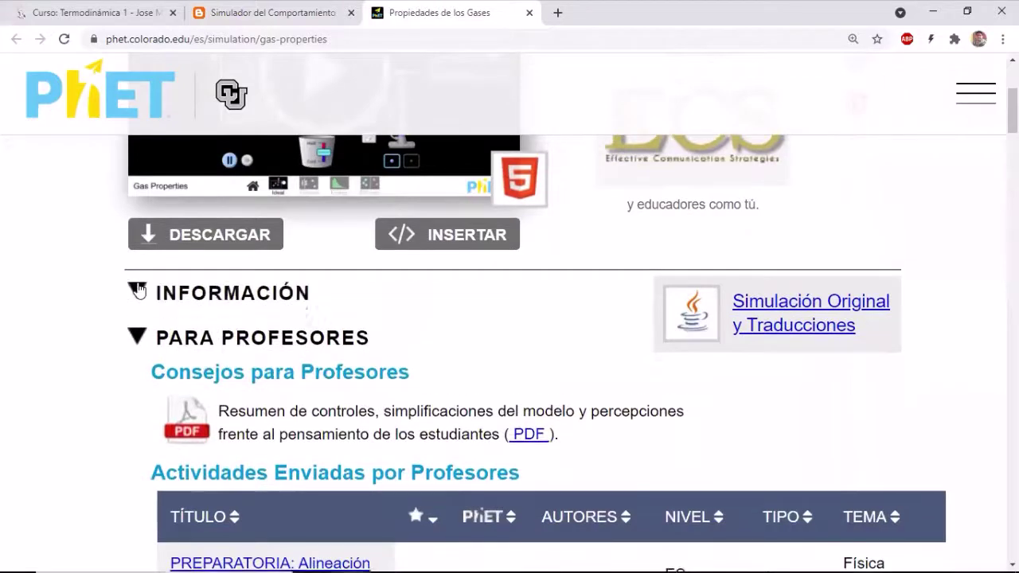
{"action": "scroll", "coordinate": [389, 365], "scroll_direction": "down", "scroll_amount": 1}
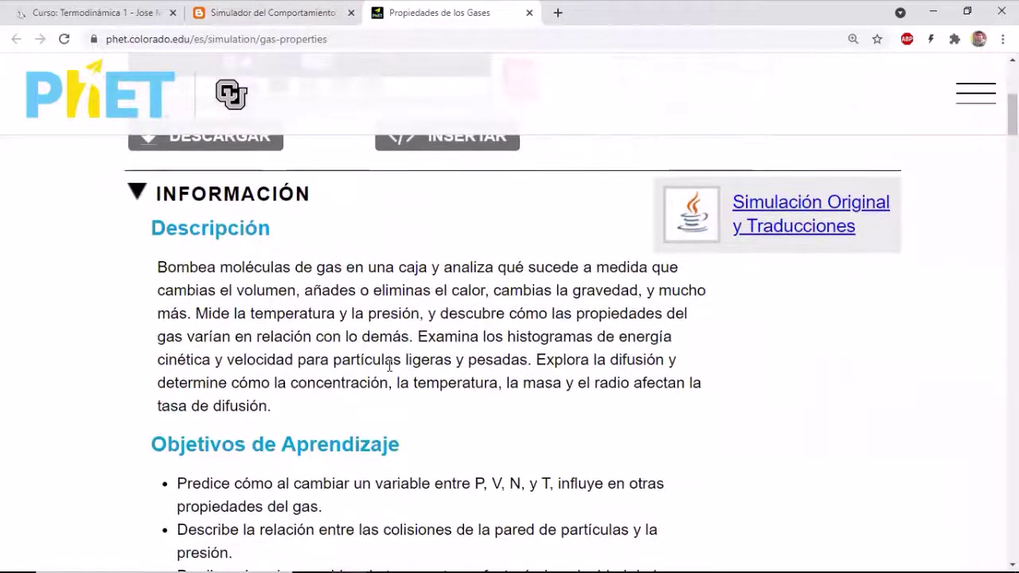
Read the simulation's Descripción, highlighting the full paragraph and the phrase about temperature and pressure
{"action": "scroll", "coordinate": [389, 365], "scroll_direction": "up", "scroll_amount": 2}
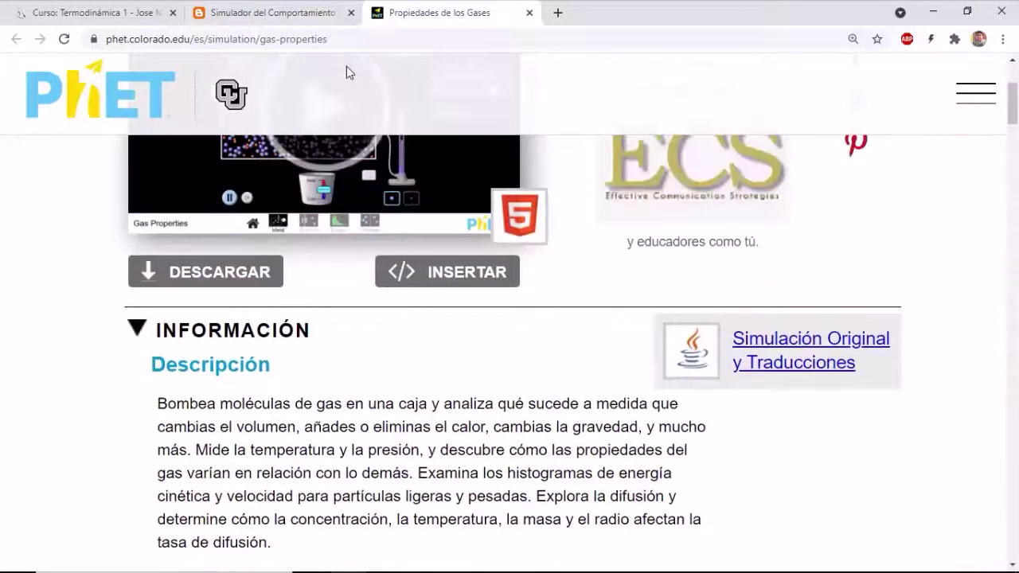
{"action": "scroll", "coordinate": [390, 410], "scroll_direction": "down", "scroll_amount": 2}
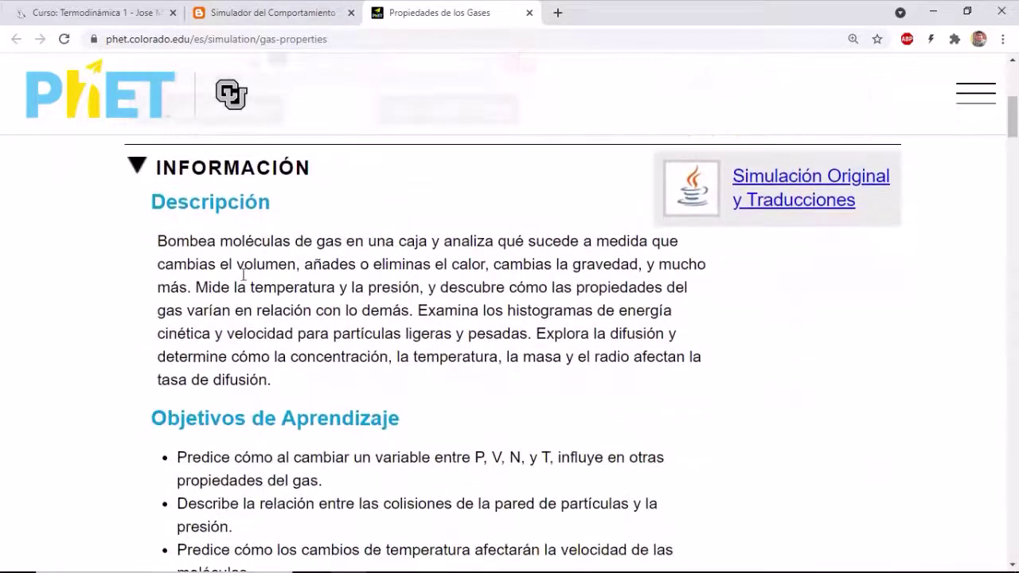
{"action": "left_click_drag", "start_coordinate": [158, 241], "coordinate": [404, 370]}
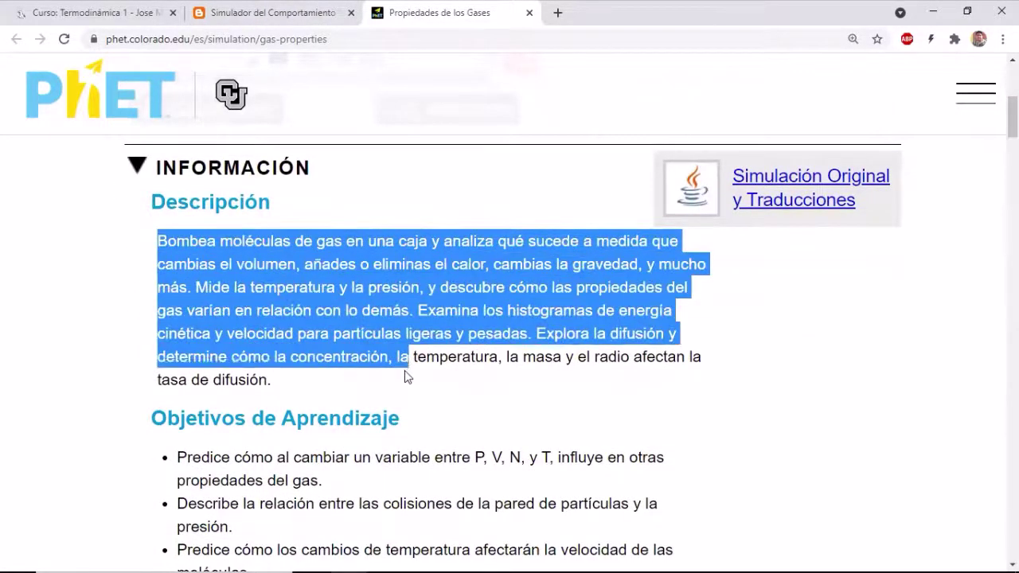
{"action": "left_click", "coordinate": [404, 370]}
{"action": "triple_click", "coordinate": [578, 284]}
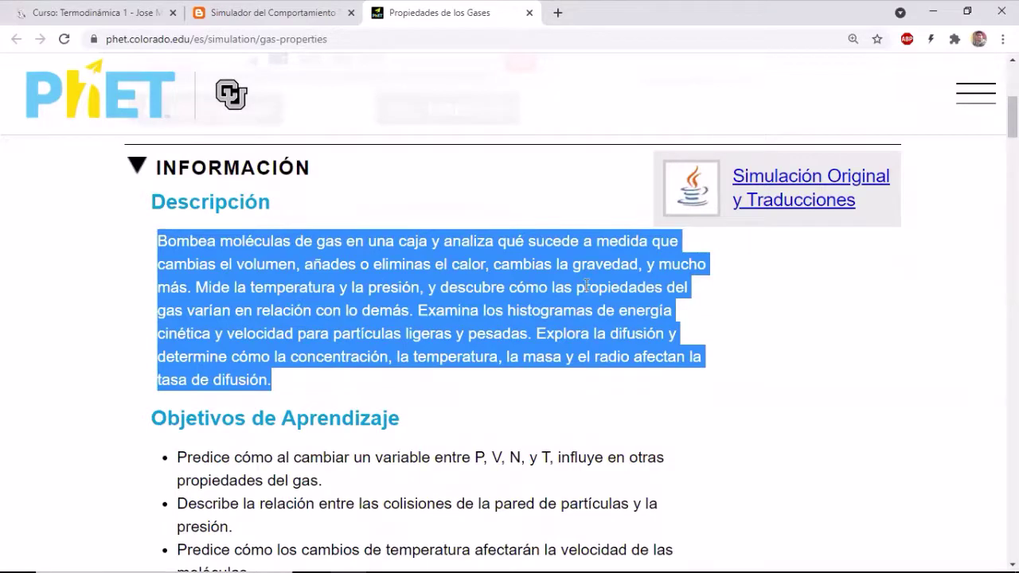
{"action": "scroll", "coordinate": [586, 285], "scroll_direction": "down", "scroll_amount": 1}
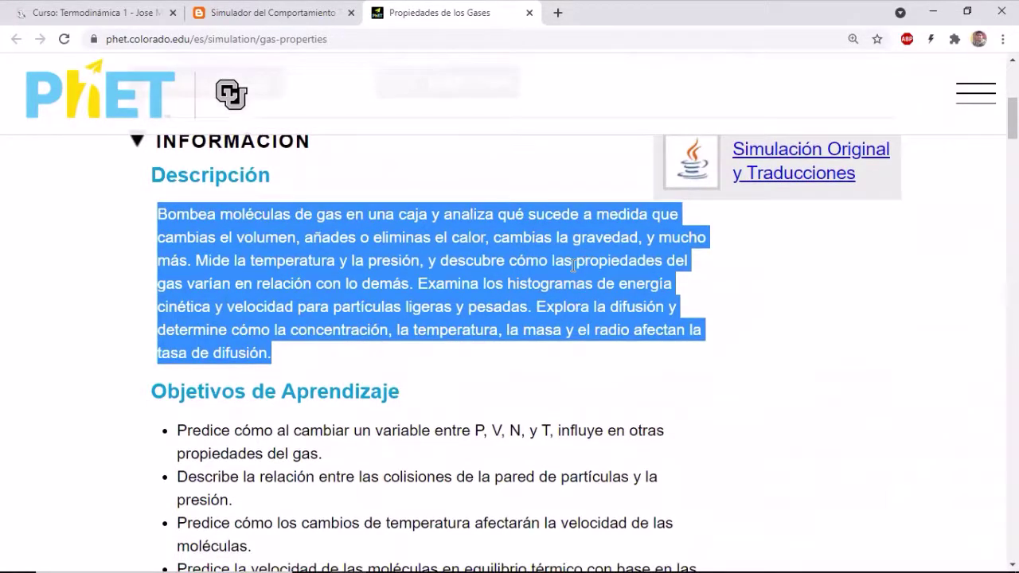
{"action": "left_click", "coordinate": [421, 277]}
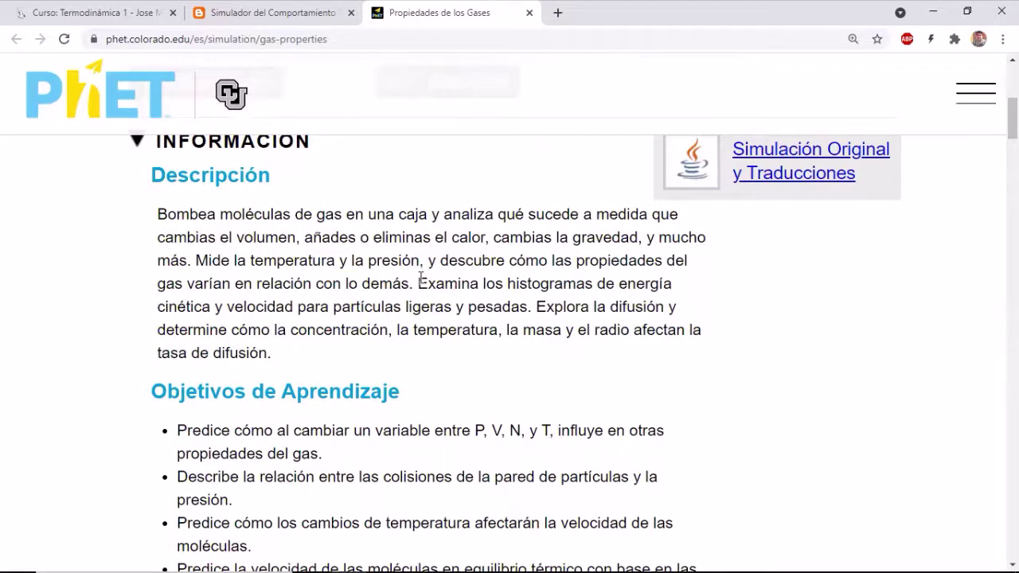
{"action": "scroll", "coordinate": [421, 277], "scroll_direction": "down", "scroll_amount": 2}
{"action": "left_click_drag", "start_coordinate": [419, 238], "coordinate": [687, 305]}
{"action": "left_click", "coordinate": [686, 304]}
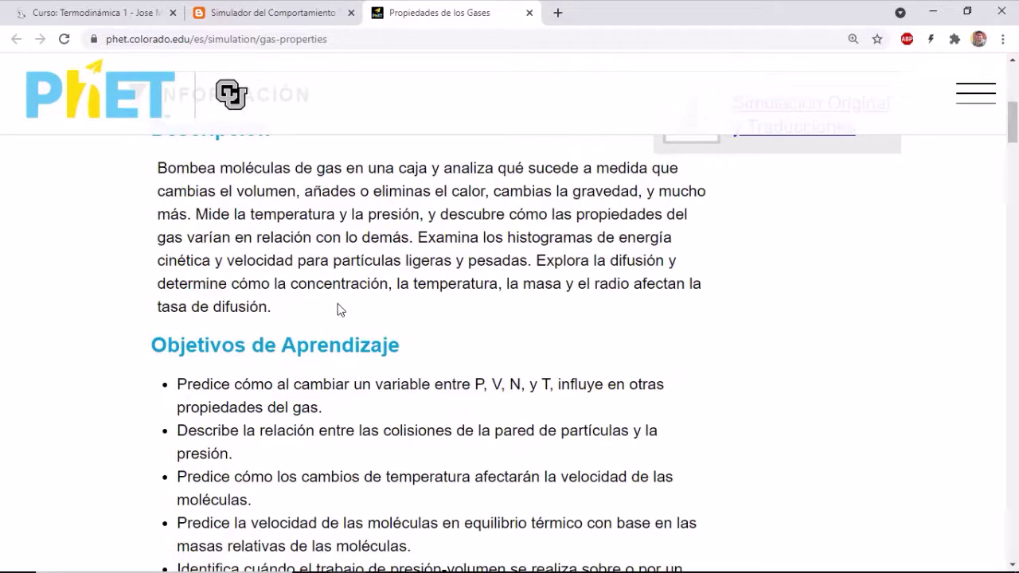
{"action": "scroll", "coordinate": [341, 309], "scroll_direction": "up", "scroll_amount": 1}
{"action": "scroll", "coordinate": [338, 304], "scroll_direction": "down", "scroll_amount": 1}
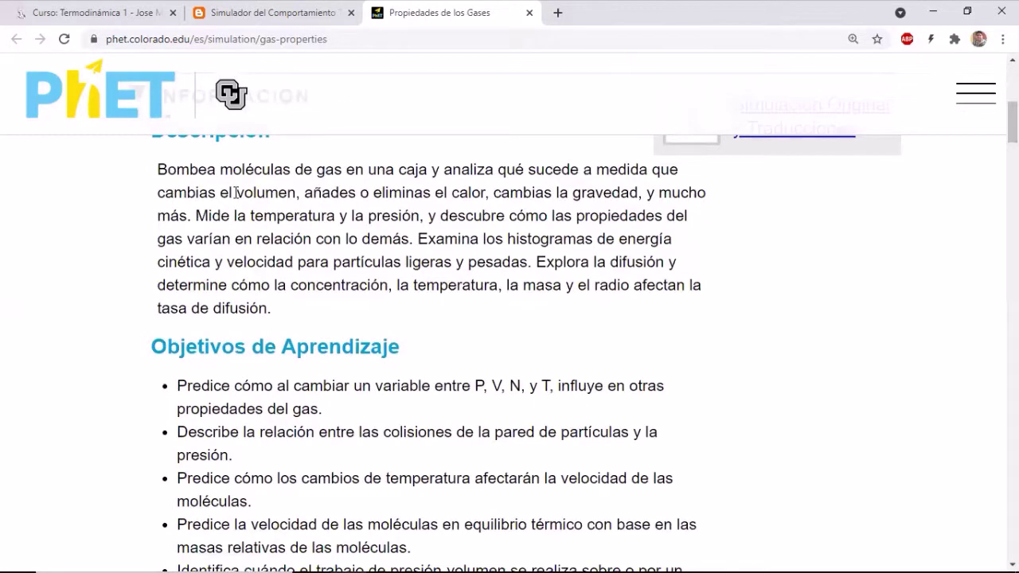
{"action": "left_click_drag", "start_coordinate": [228, 217], "coordinate": [423, 213]}
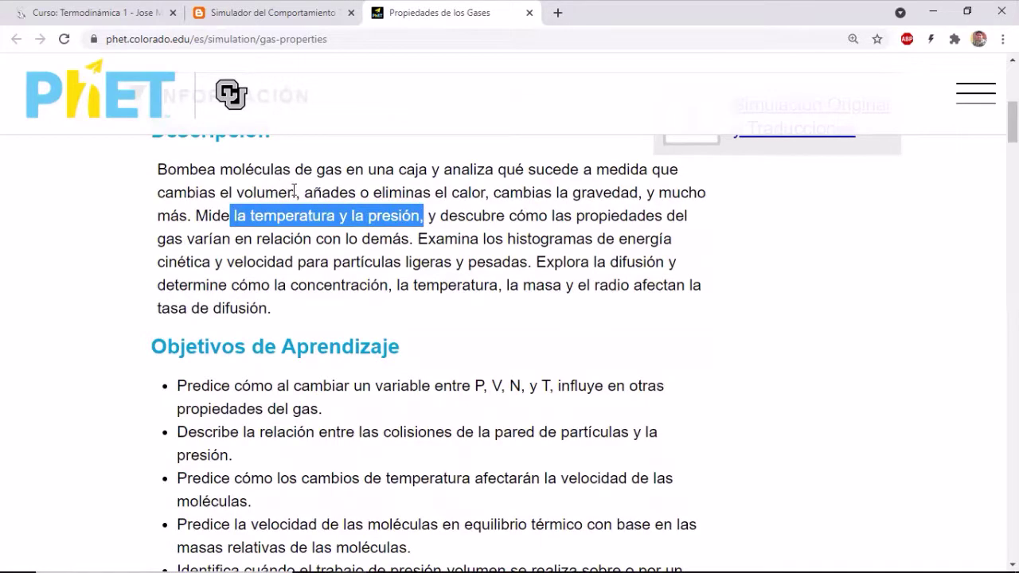
Read the first Objetivos de Aprendizaje, highlighting the one on how P, V, N and T influence other gas properties
{"action": "scroll", "coordinate": [383, 378], "scroll_direction": "down", "scroll_amount": 3}
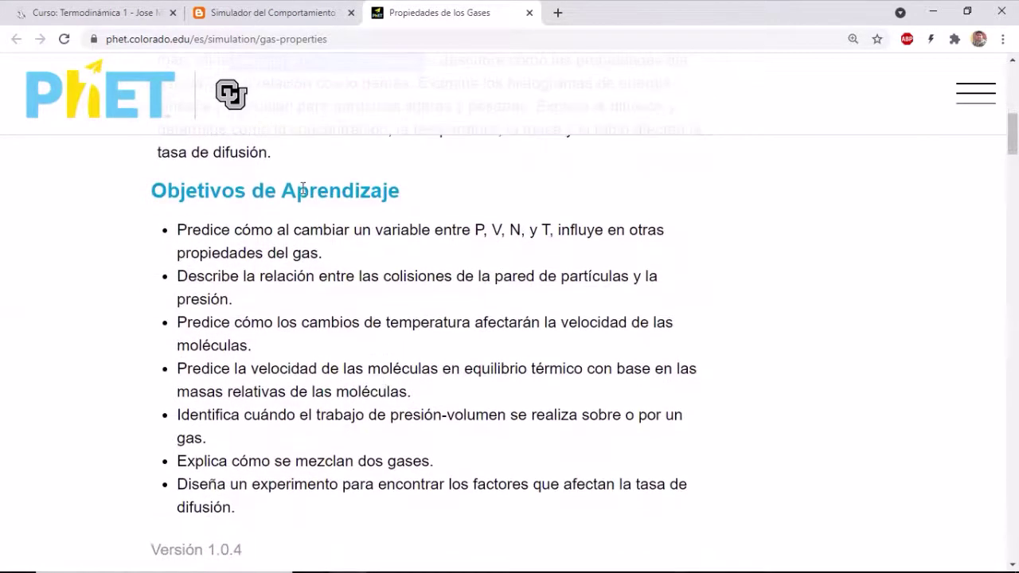
{"action": "triple_click", "coordinate": [204, 230]}
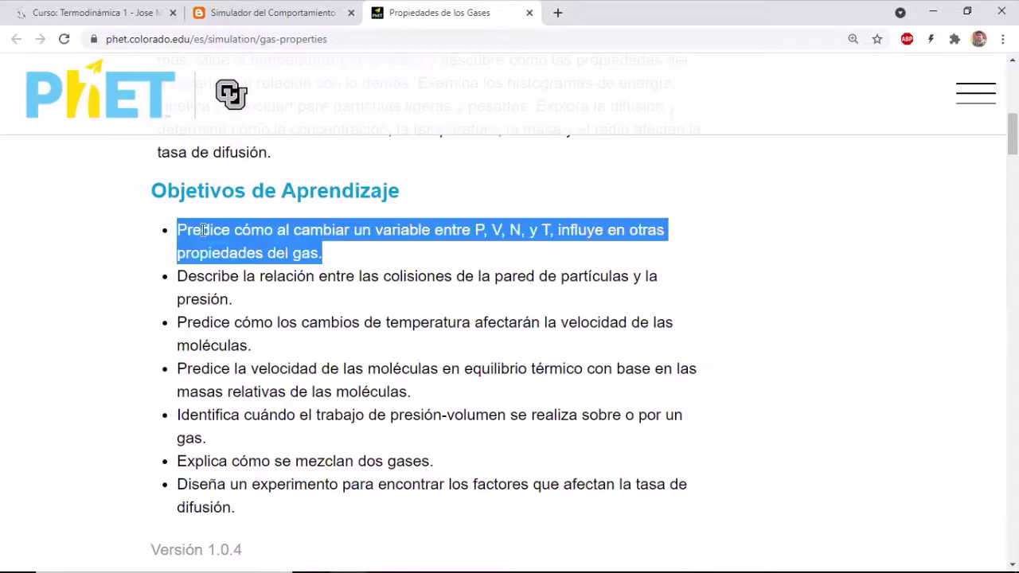
{"action": "left_click", "coordinate": [365, 249]}
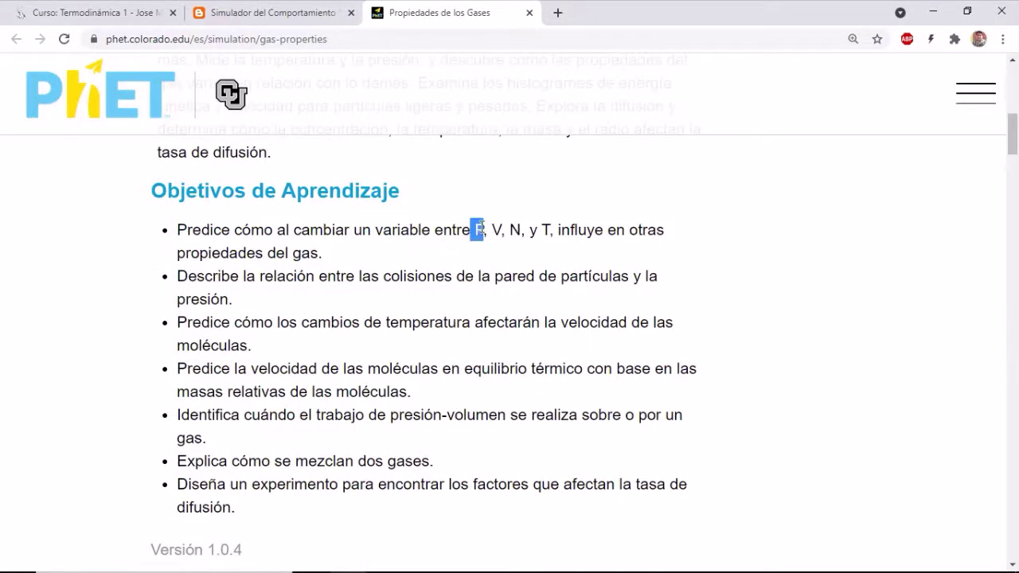
{"action": "left_click", "coordinate": [553, 230]}
{"action": "left_click_drag", "start_coordinate": [334, 258], "coordinate": [179, 255]}
{"action": "left_click", "coordinate": [175, 260]}
{"action": "double_click", "coordinate": [240, 328]}
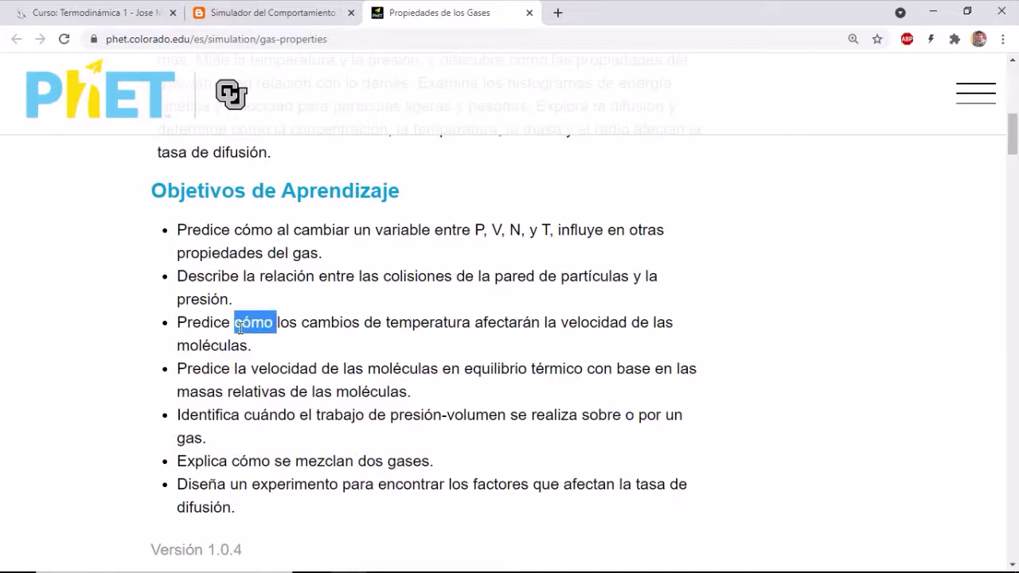
{"action": "left_click", "coordinate": [355, 349]}
Read the remaining learning objectives, highlighting those on mixing two gases and on the factors affecting the diffusion rate
{"action": "scroll", "coordinate": [355, 348], "scroll_direction": "down", "scroll_amount": 1}
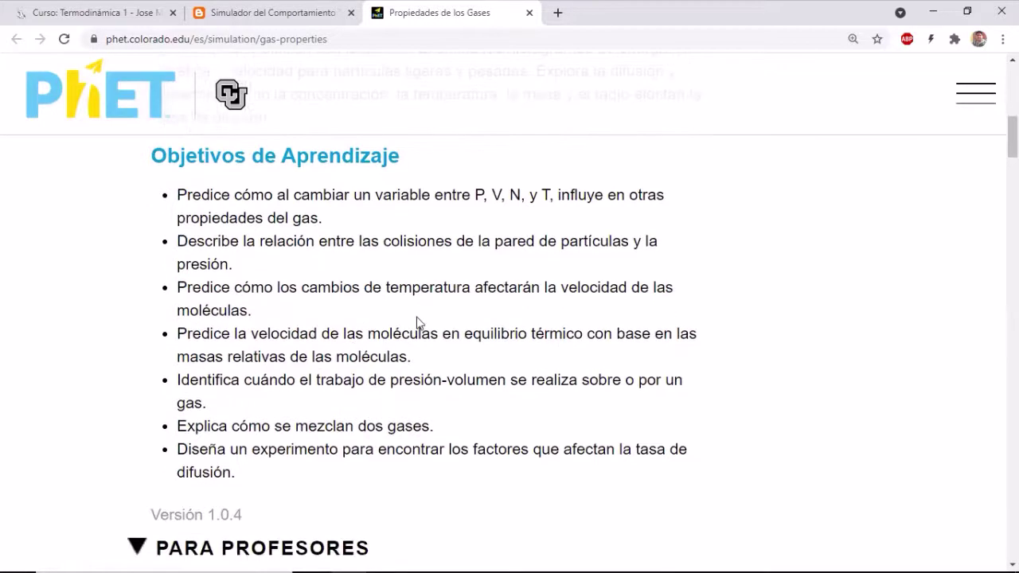
{"action": "scroll", "coordinate": [418, 322], "scroll_direction": "down", "scroll_amount": 1}
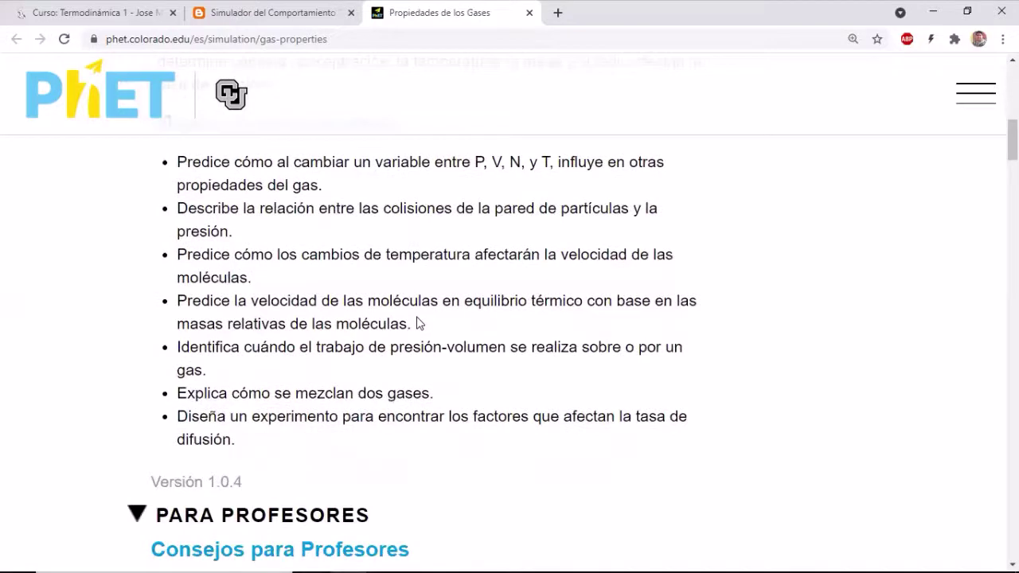
{"action": "scroll", "coordinate": [418, 323], "scroll_direction": "down", "scroll_amount": 1}
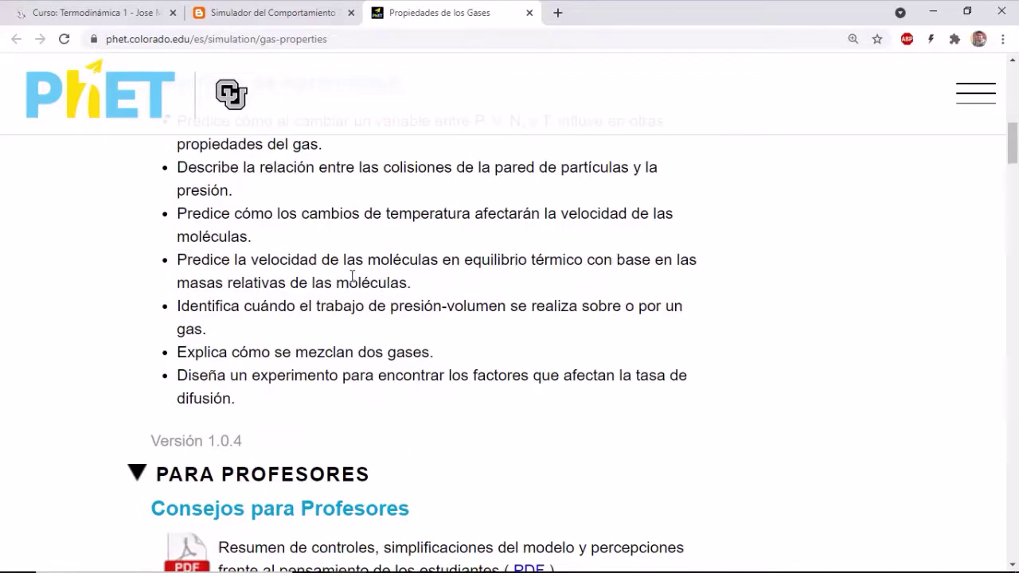
{"action": "scroll", "coordinate": [299, 328], "scroll_direction": "down", "scroll_amount": 1}
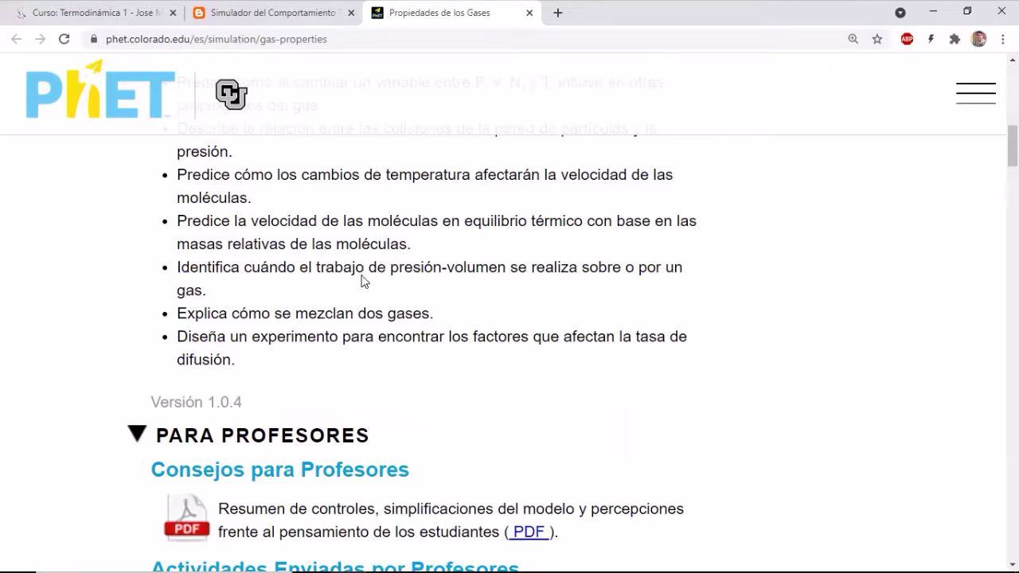
{"action": "scroll", "coordinate": [282, 286], "scroll_direction": "down", "scroll_amount": 1}
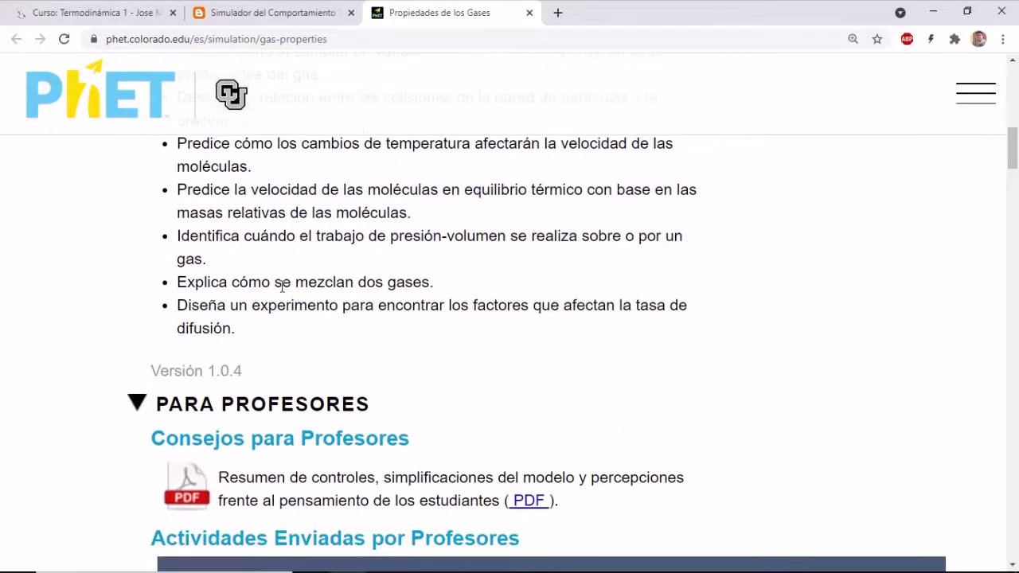
{"action": "triple_click", "coordinate": [326, 281]}
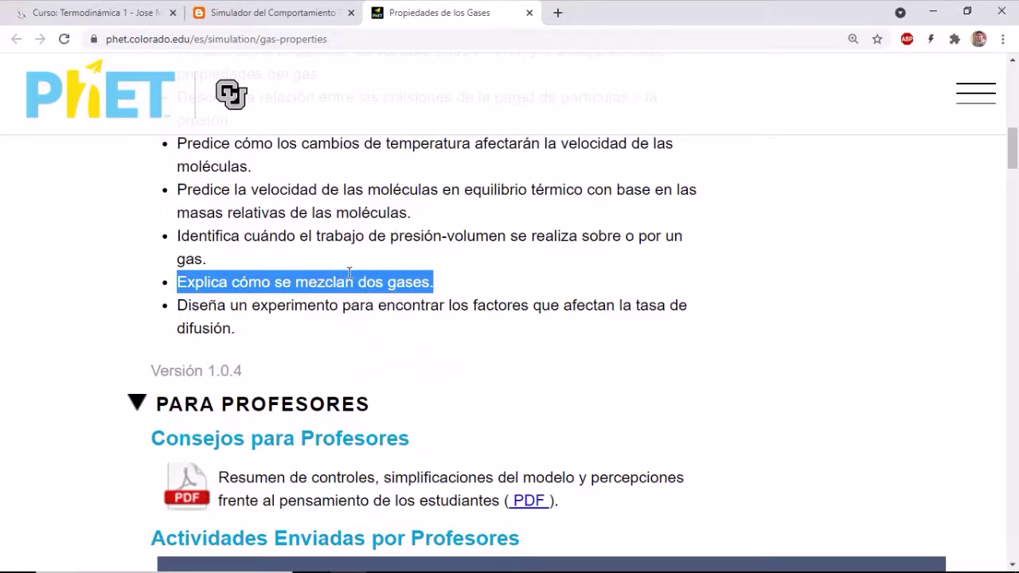
{"action": "scroll", "coordinate": [350, 307], "scroll_direction": "down", "scroll_amount": 1}
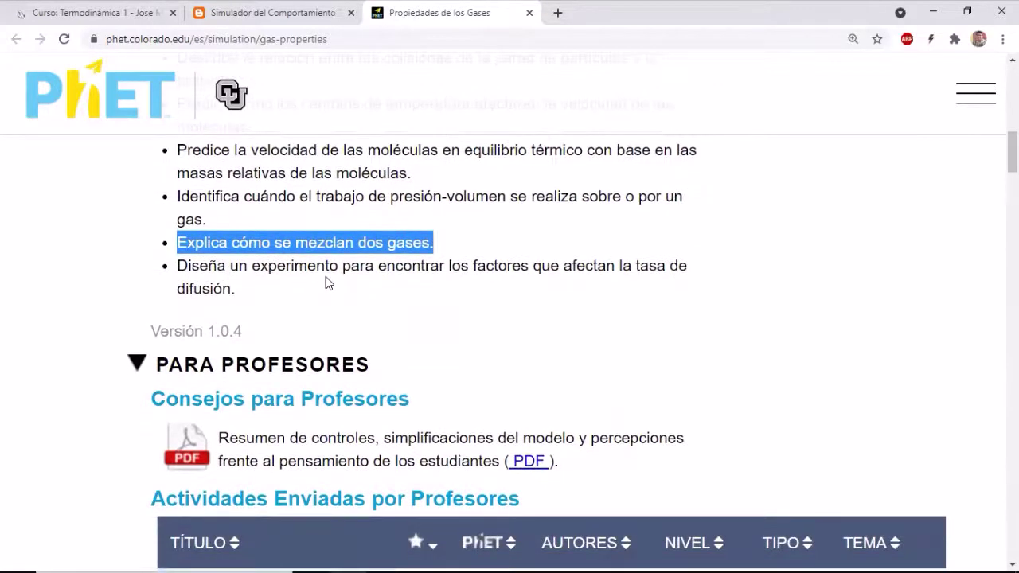
{"action": "triple_click", "coordinate": [326, 282]}
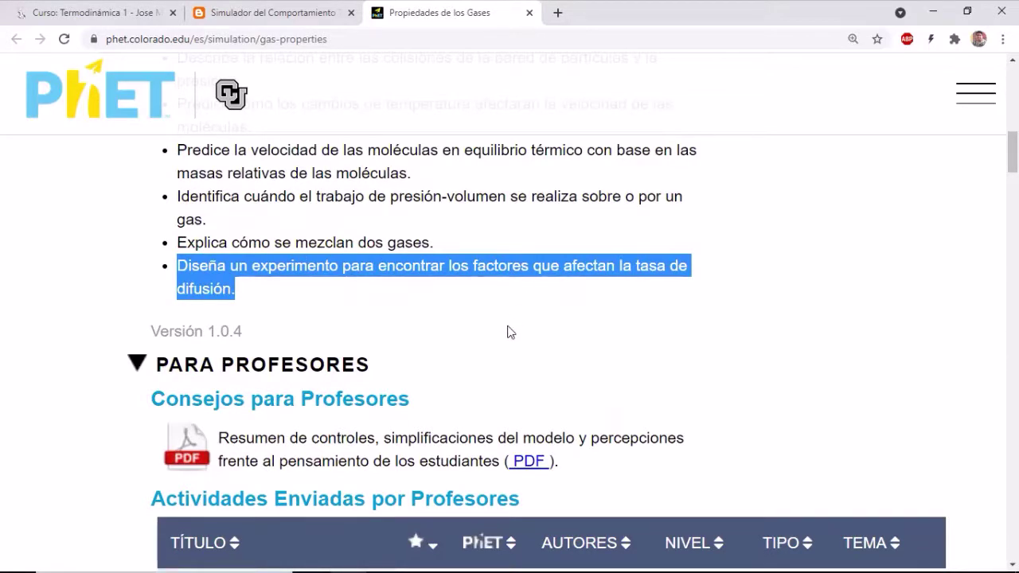
Open the teacher tips PDF listed under Consejos para Profesores
{"action": "scroll", "coordinate": [589, 337], "scroll_direction": "down", "scroll_amount": 1}
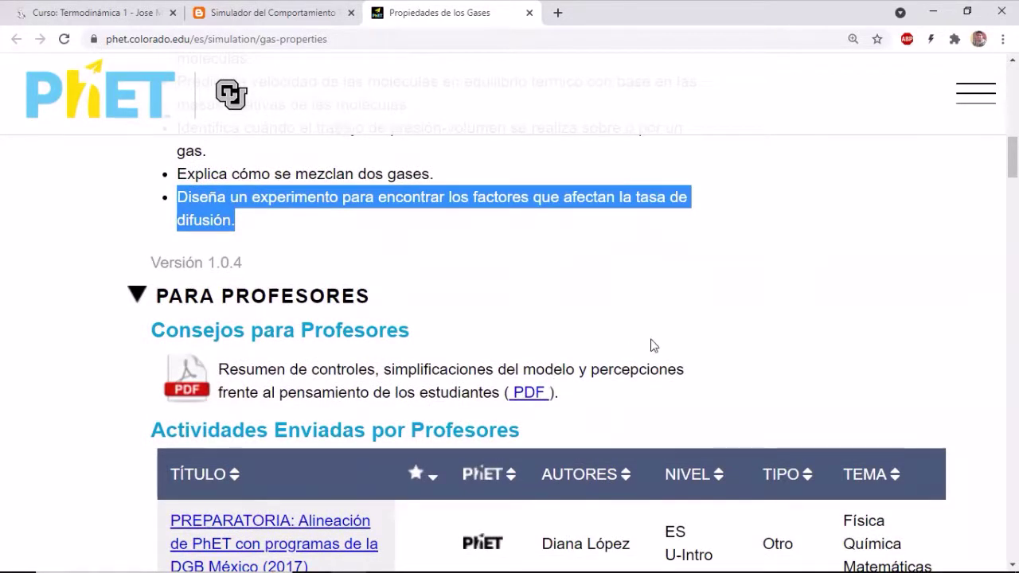
{"action": "left_click", "coordinate": [520, 395]}
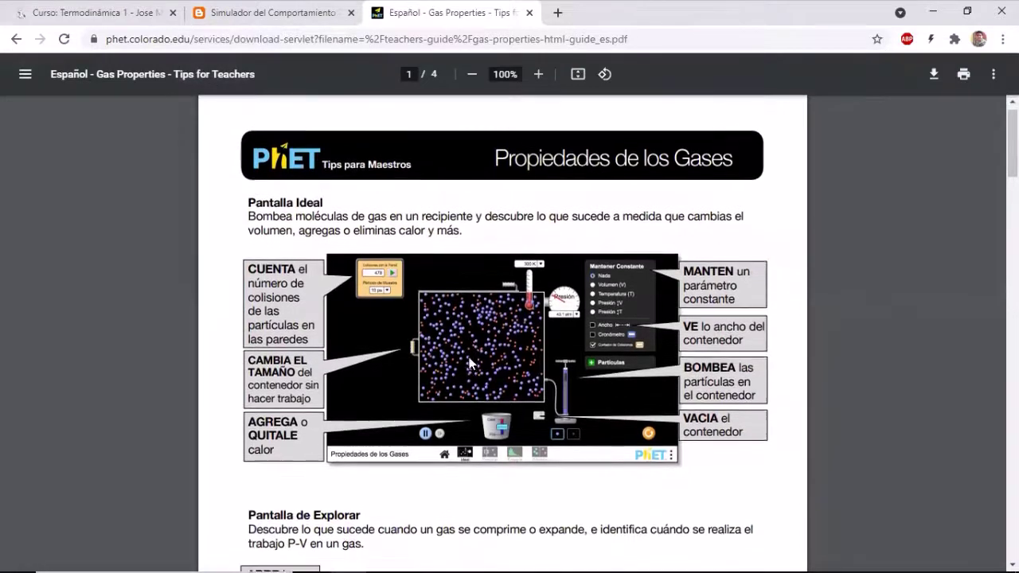
Examine the annotated Pantalla Ideal diagram in the teacher tips PDF, enlarged to 156%
{"action": "scroll", "coordinate": [470, 363], "scroll_direction": "up", "scroll_amount": 2}
{"action": "scroll", "coordinate": [568, 230], "scroll_direction": "up", "scroll_amount": 1}
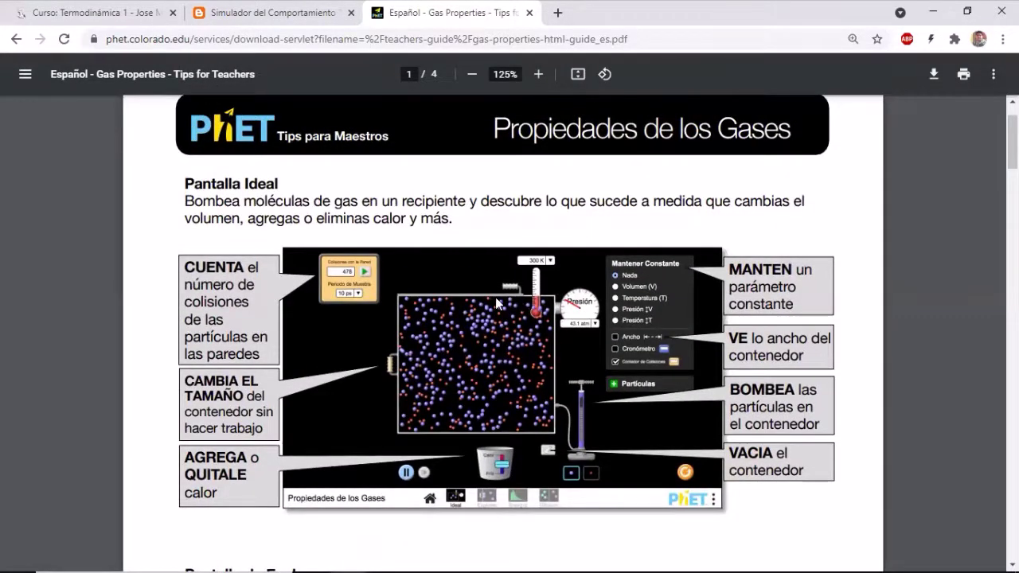
{"action": "scroll", "coordinate": [511, 355], "scroll_direction": "up", "scroll_amount": 1}
{"action": "scroll", "coordinate": [555, 358], "scroll_direction": "down", "scroll_amount": 1}
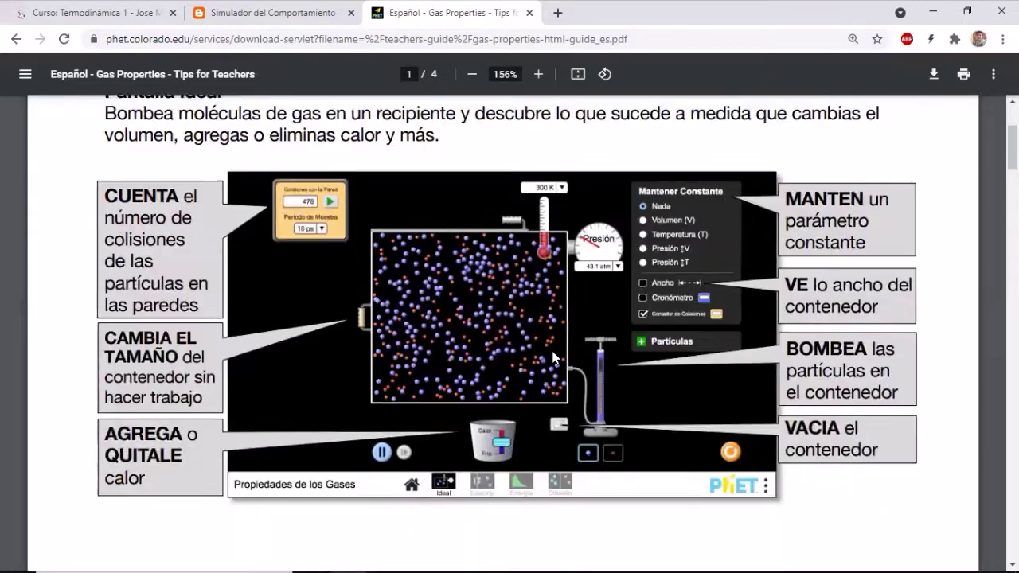
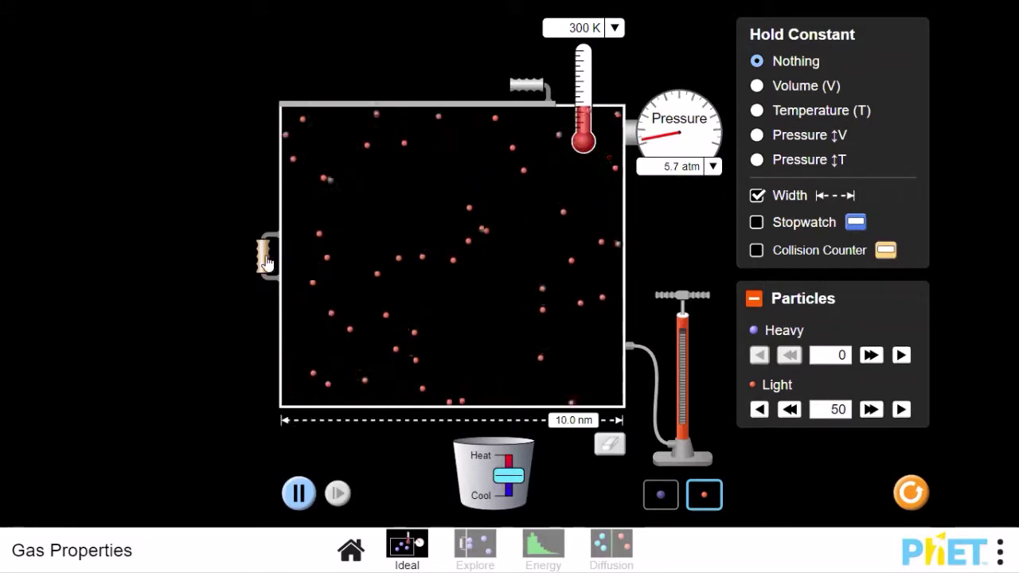
With nothing held constant, vary the container width to 5.0 nm and 15.0 nm, returning it to 10.0 nm each time
{"action": "left_click_drag", "start_coordinate": [269, 261], "coordinate": [437, 262]}
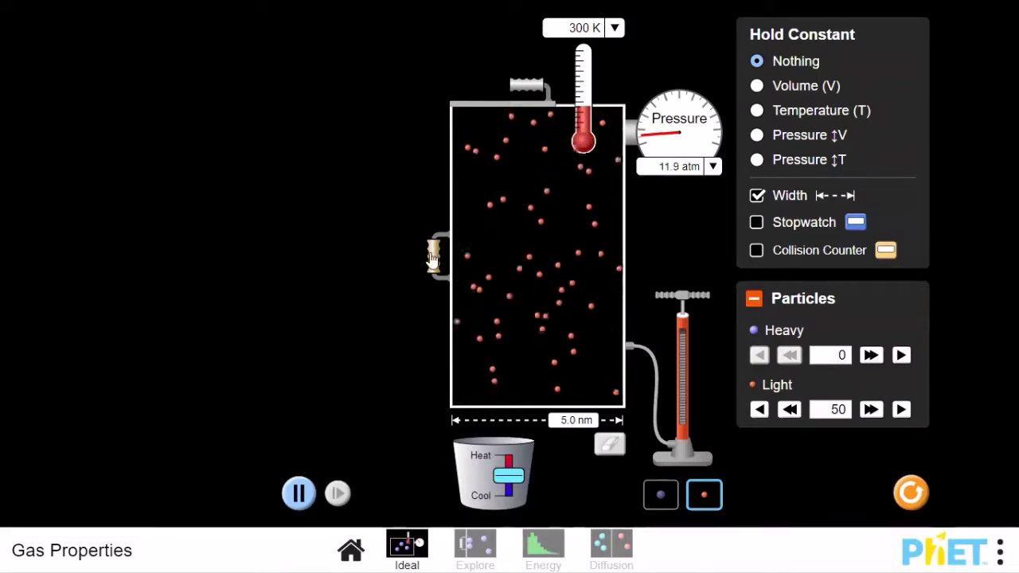
{"action": "mouse_move", "coordinate": [433, 256]}
{"action": "left_mouse_down"}
{"action": "mouse_move", "coordinate": [464, 257]}
{"action": "mouse_move", "coordinate": [432, 264]}
{"action": "mouse_move", "coordinate": [450, 264]}
{"action": "left_mouse_up"}
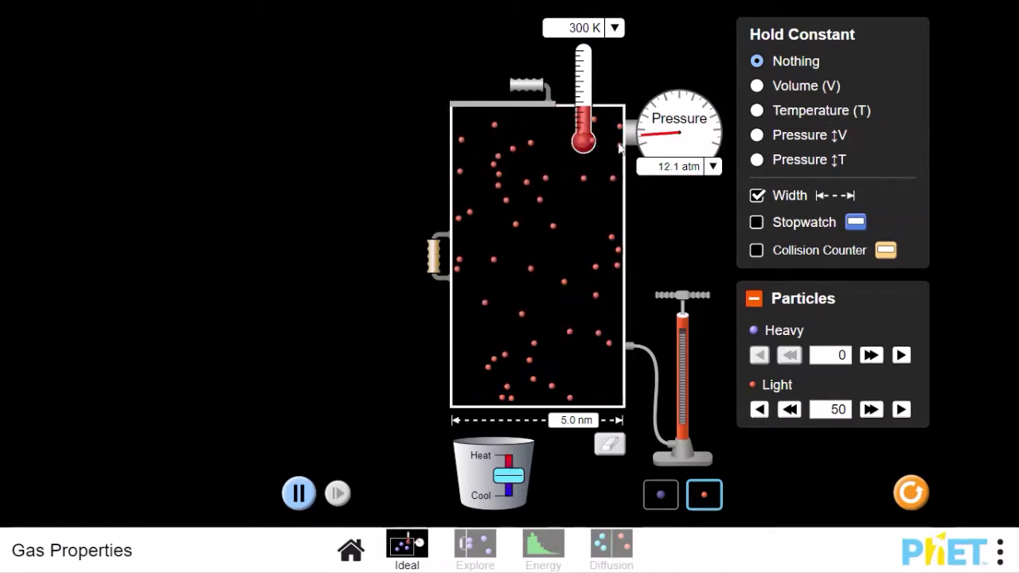
{"action": "left_click_drag", "start_coordinate": [433, 259], "coordinate": [260, 267]}
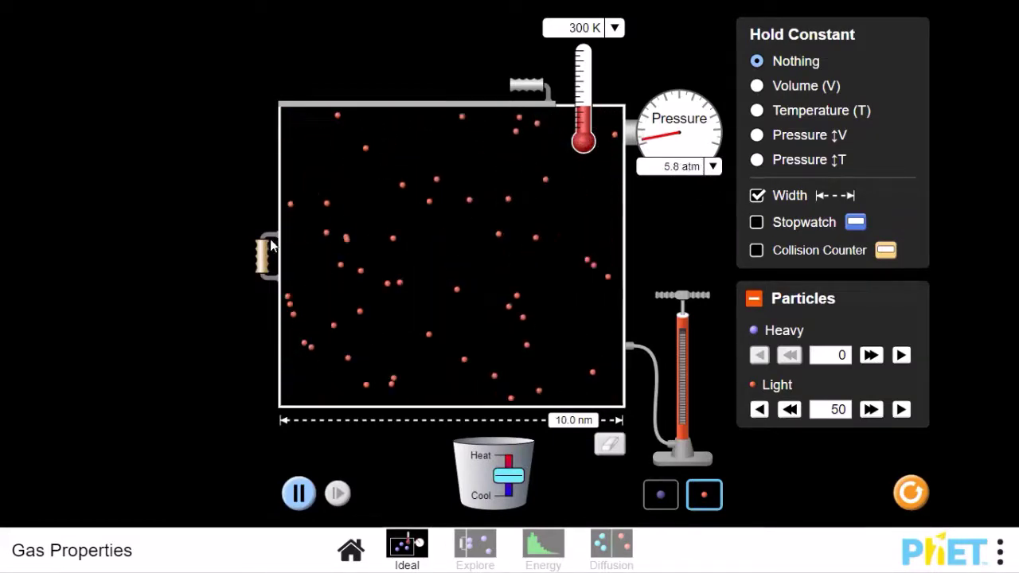
{"action": "left_click_drag", "start_coordinate": [263, 257], "coordinate": [41, 279]}
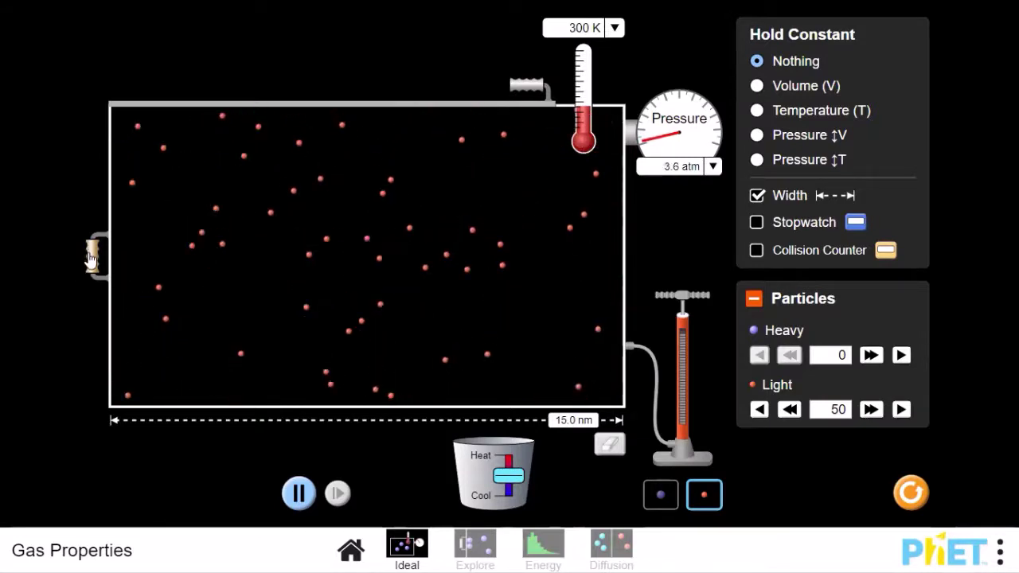
{"action": "left_click_drag", "start_coordinate": [91, 256], "coordinate": [261, 263]}
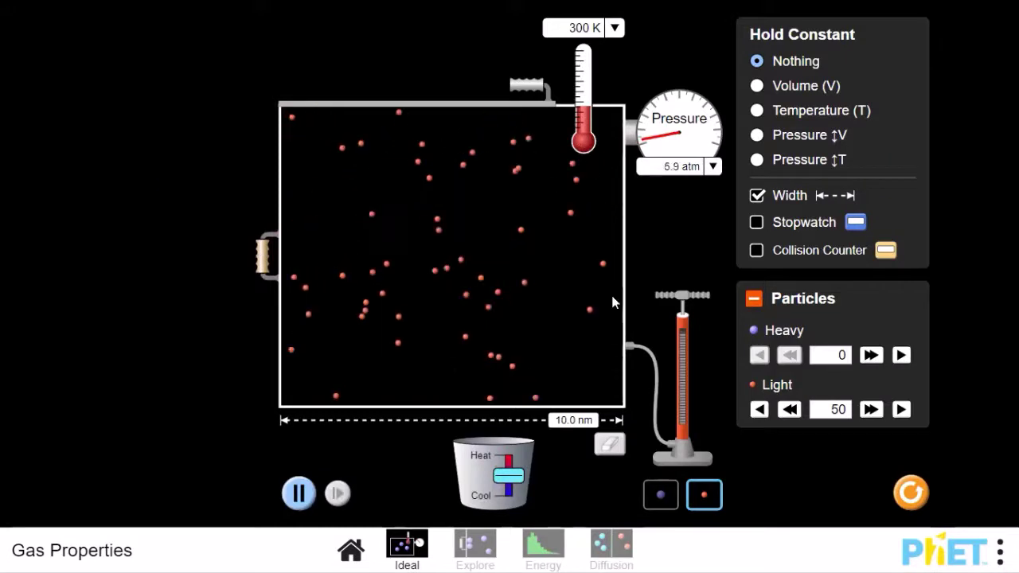
Hold temperature constant in the simulation and open the first Ley de Boyle slide in the PowerPoint presentation
{"action": "left_click", "coordinate": [757, 113]}
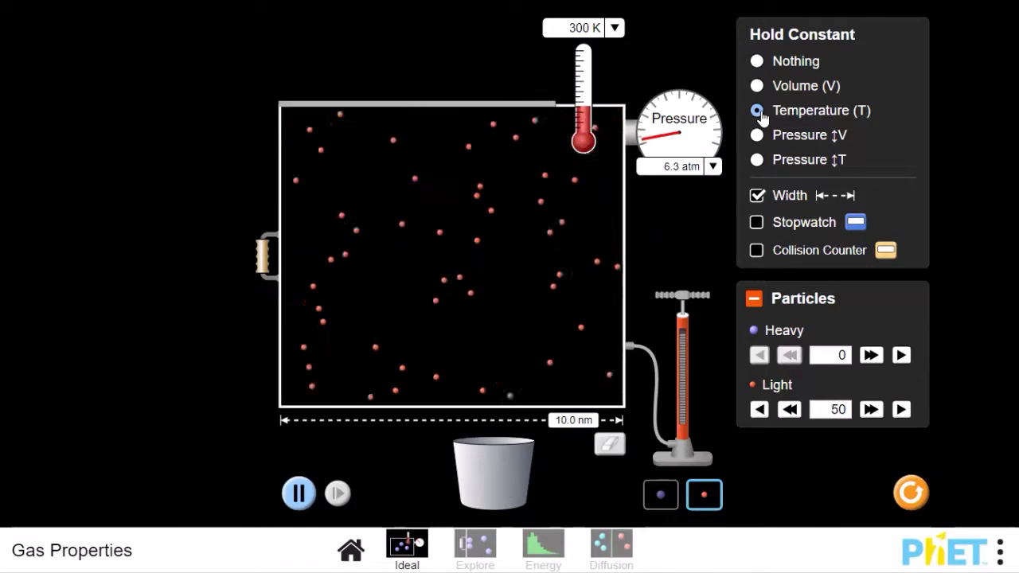
{"action": "key", "text": "alt+Tab"}
{"action": "left_click", "coordinate": [644, 245]}
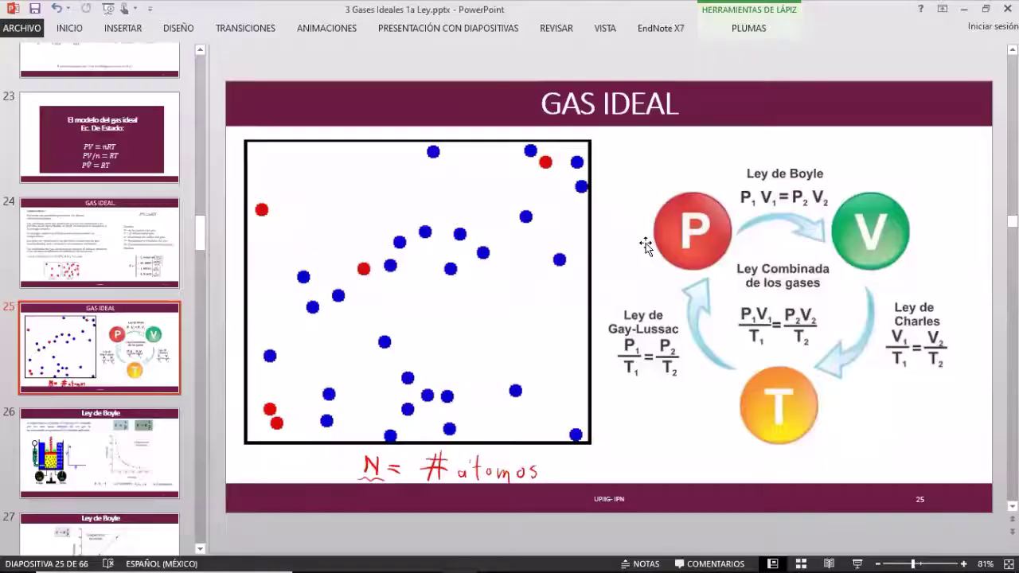
{"action": "left_click", "coordinate": [125, 432]}
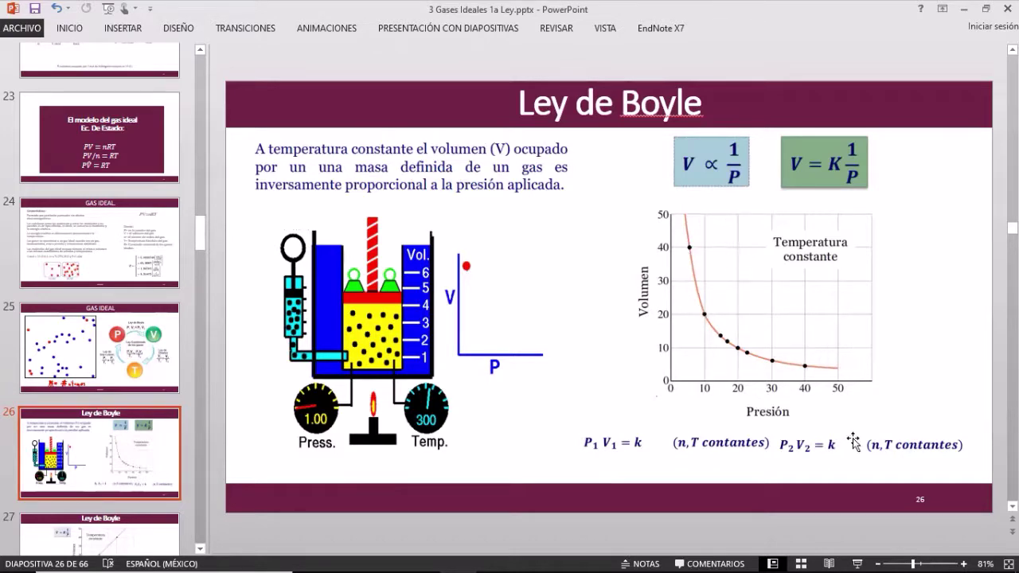
Present the Ley de Boyle slide full screen with its volume-pressure graph enlarged, and return to the editing view
{"action": "left_click", "coordinate": [858, 560]}
{"action": "right_click", "coordinate": [677, 221]}
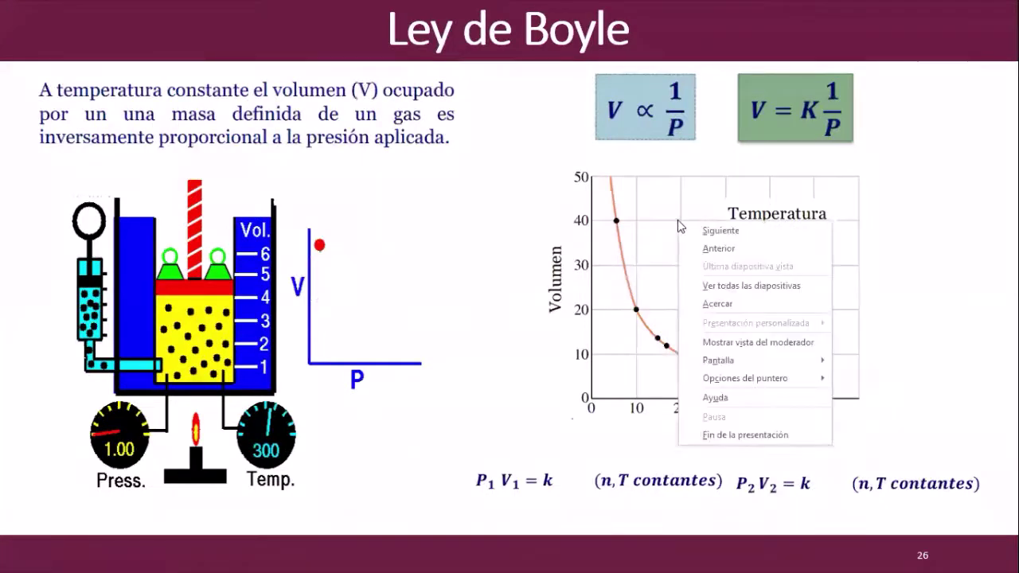
{"action": "left_click", "coordinate": [722, 299]}
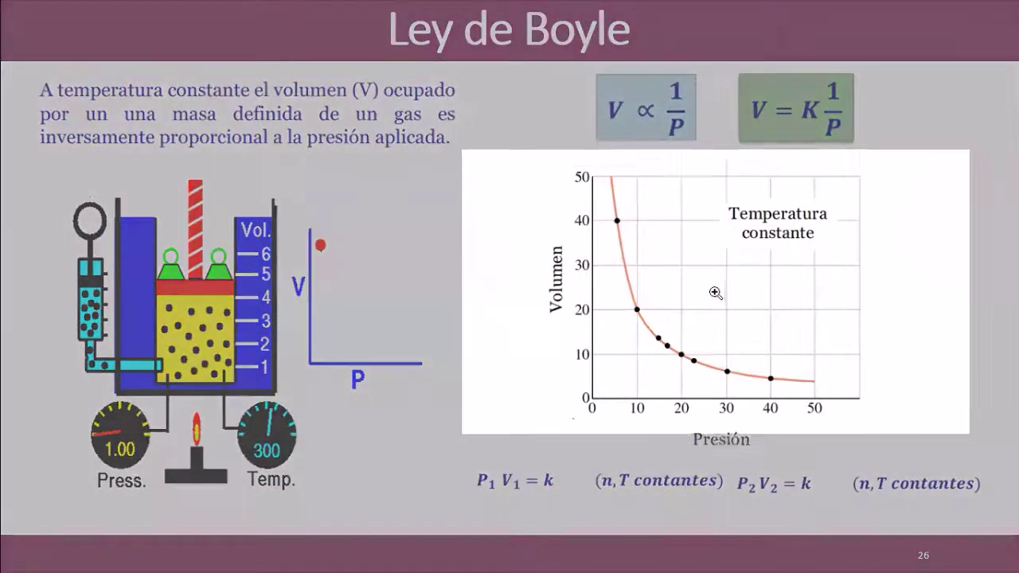
{"action": "left_click", "coordinate": [711, 302]}
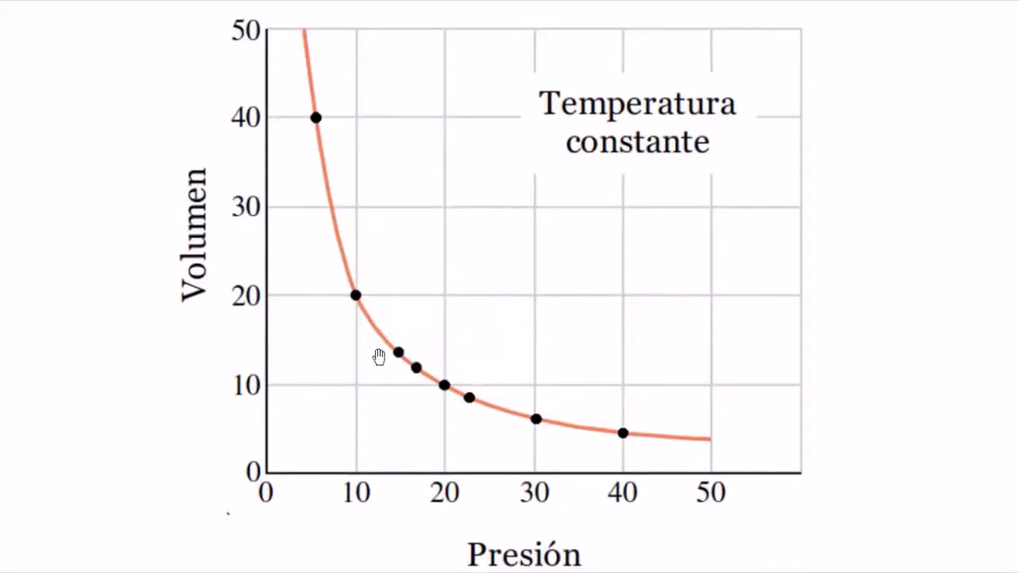
{"action": "key", "text": "Escape"}
{"action": "key", "text": "Escape"}
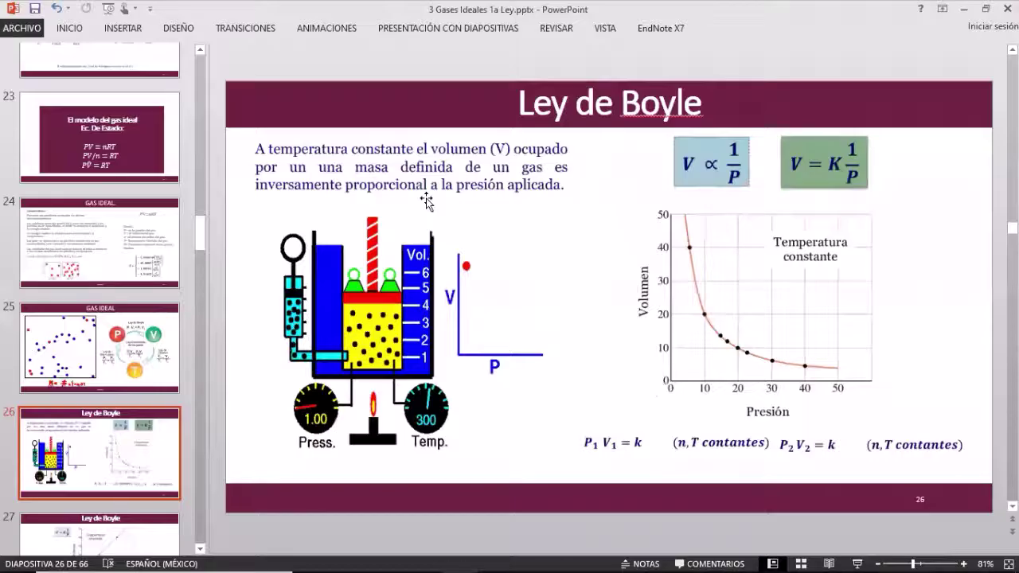
Switch back to the Gas Properties simulation, compress the container to 5.0 nm at constant temperature and restore it to 10.0 nm
{"action": "key", "text": "alt+Tab"}
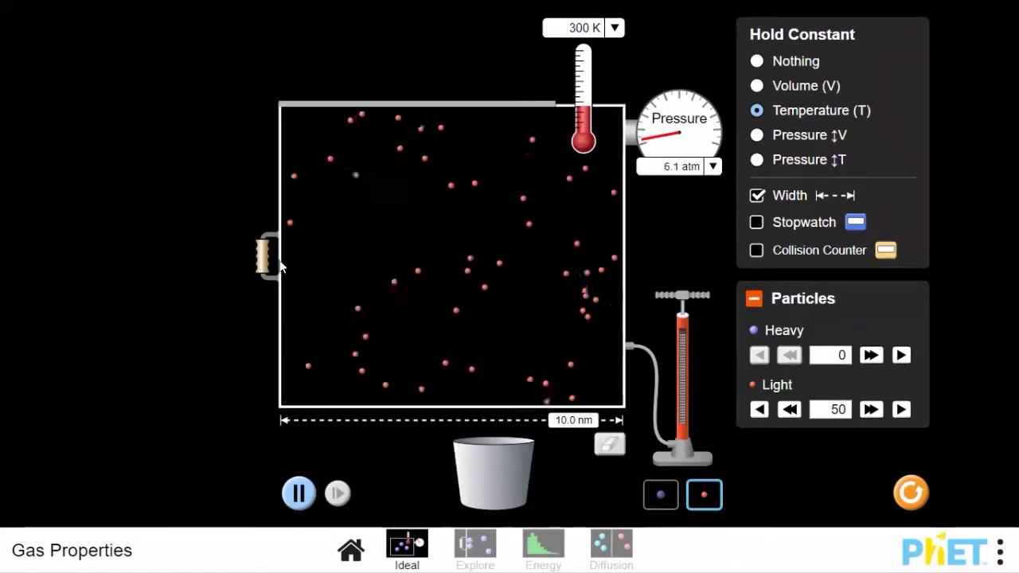
{"action": "left_click_drag", "start_coordinate": [262, 263], "coordinate": [505, 271]}
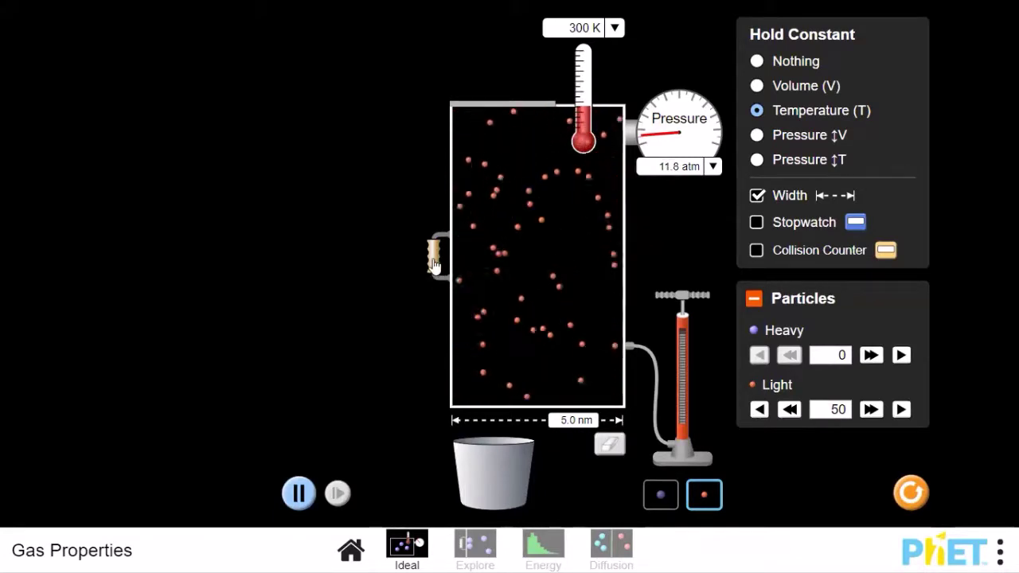
{"action": "left_click_drag", "start_coordinate": [434, 255], "coordinate": [263, 265]}
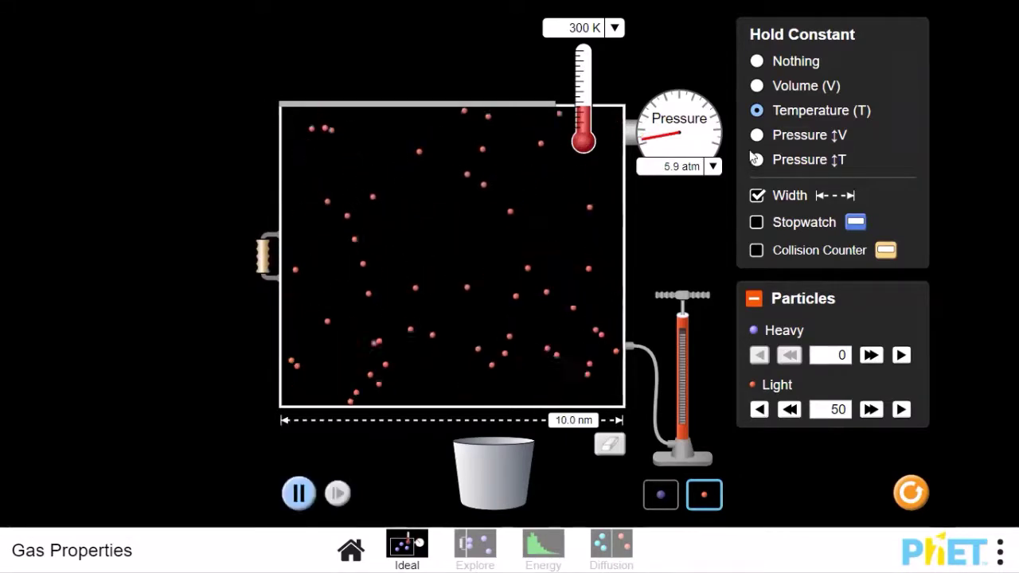
Hold volume constant in the simulation and open the Ley de Gay-Lussac slide in the PowerPoint presentation
{"action": "left_click", "coordinate": [760, 89]}
{"action": "key", "text": "alt+Tab"}
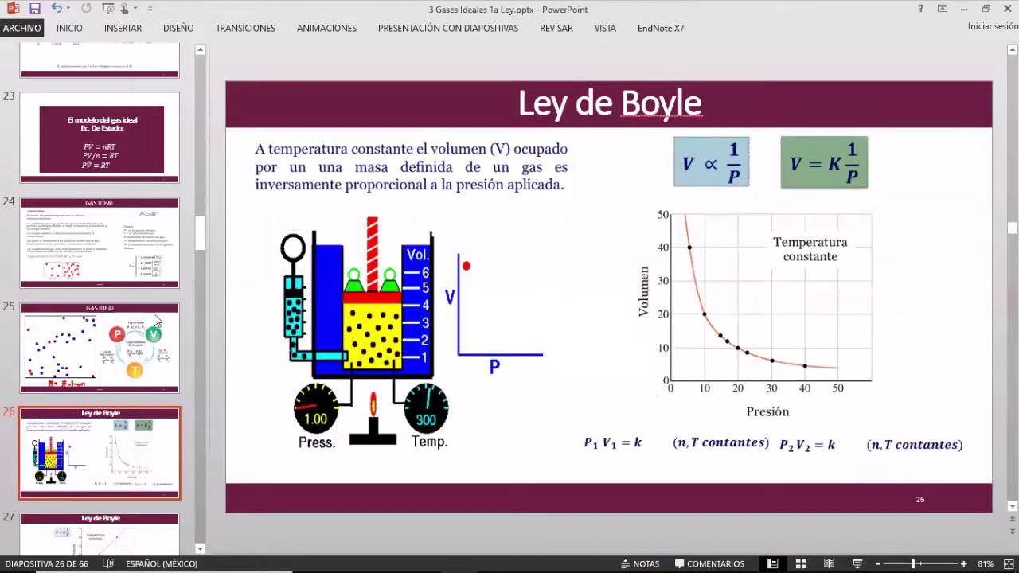
{"action": "scroll", "coordinate": [129, 374], "scroll_direction": "down", "scroll_amount": 8}
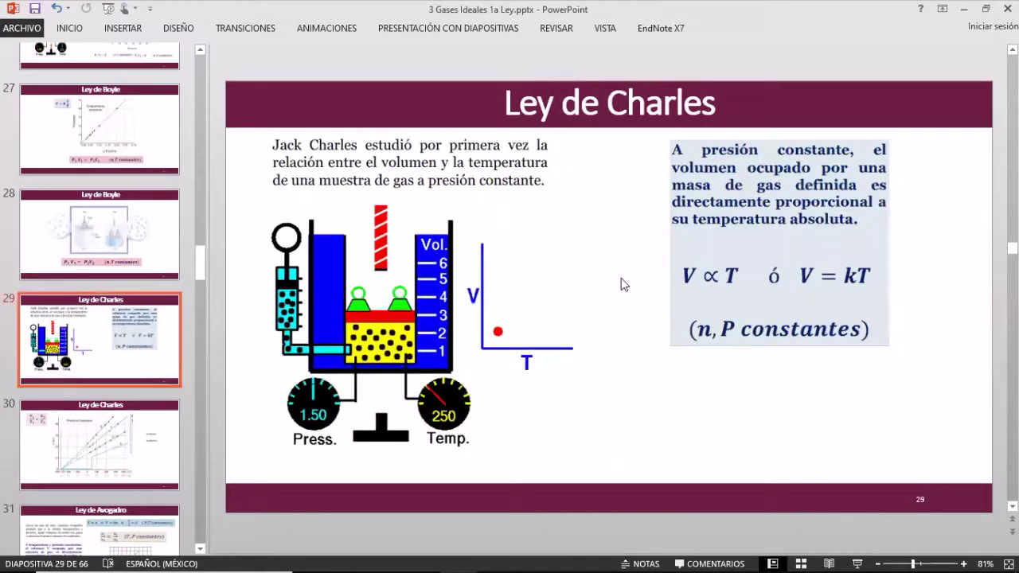
{"action": "scroll", "coordinate": [102, 374], "scroll_direction": "down", "scroll_amount": 2}
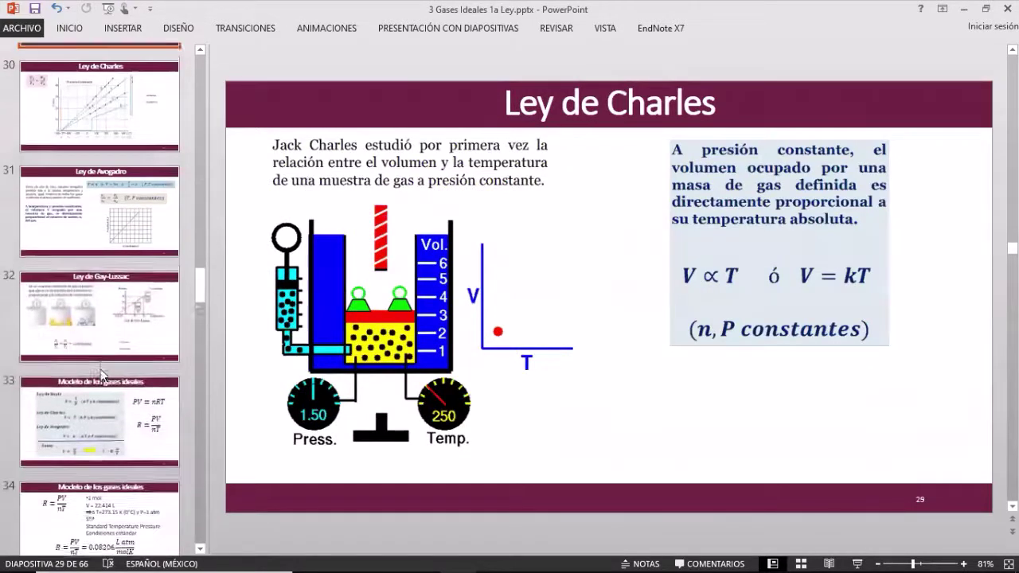
{"action": "left_click", "coordinate": [115, 312]}
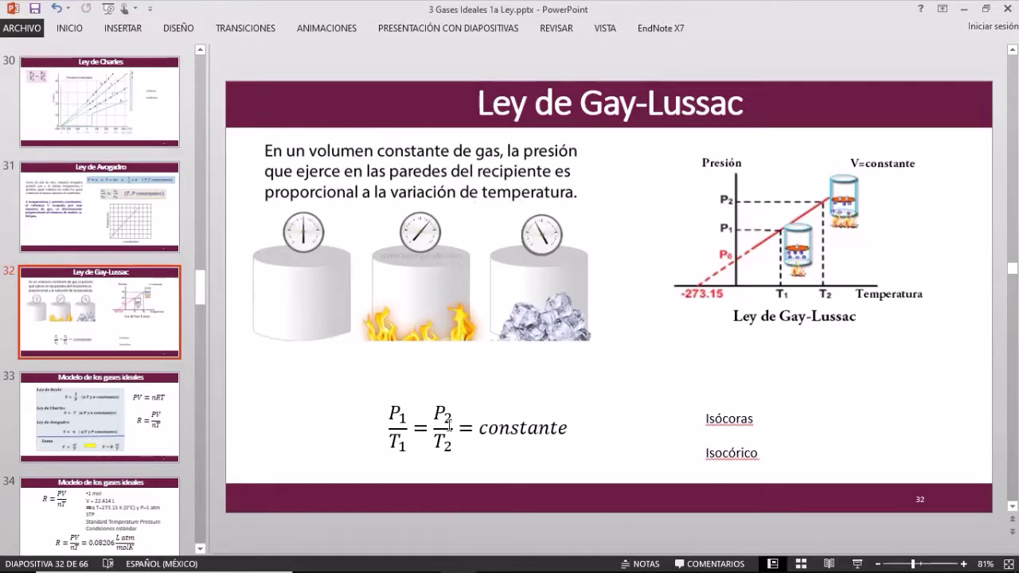
Switch back to the Gas Properties simulation and check the unit options of the pressure gauge
{"action": "key", "text": "alt+Tab"}
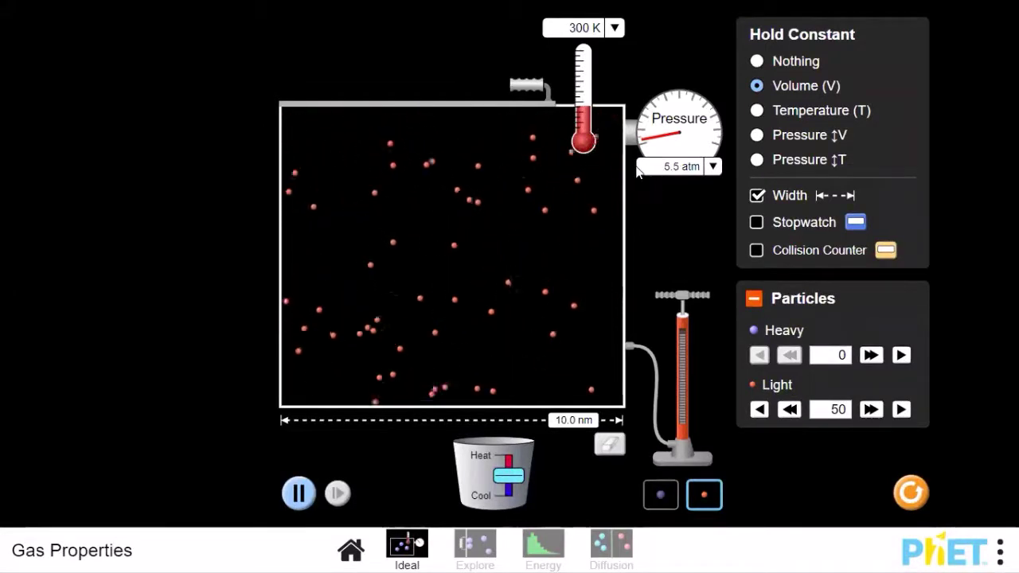
{"action": "left_click", "coordinate": [714, 166]}
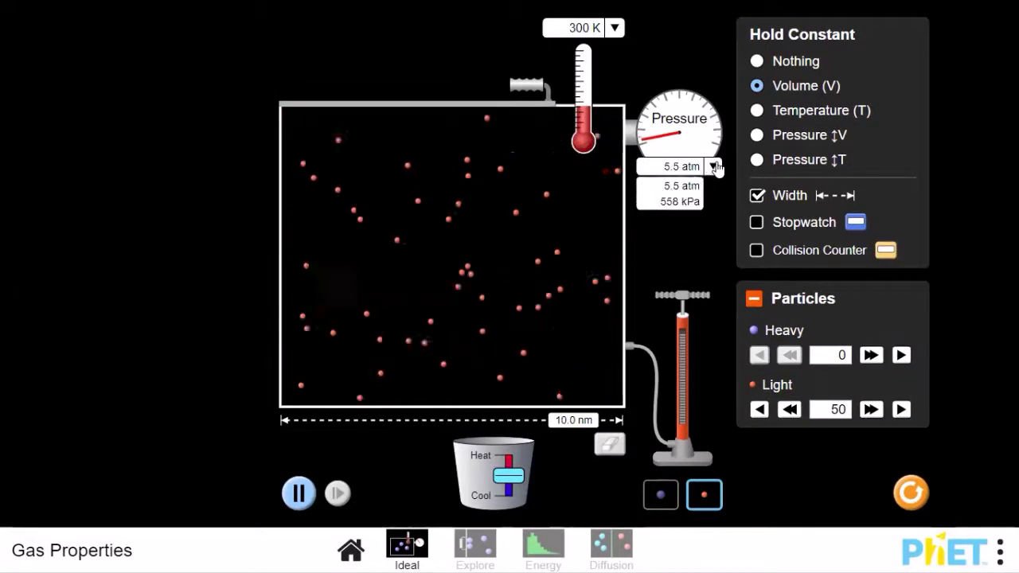
{"action": "left_click", "coordinate": [715, 167]}
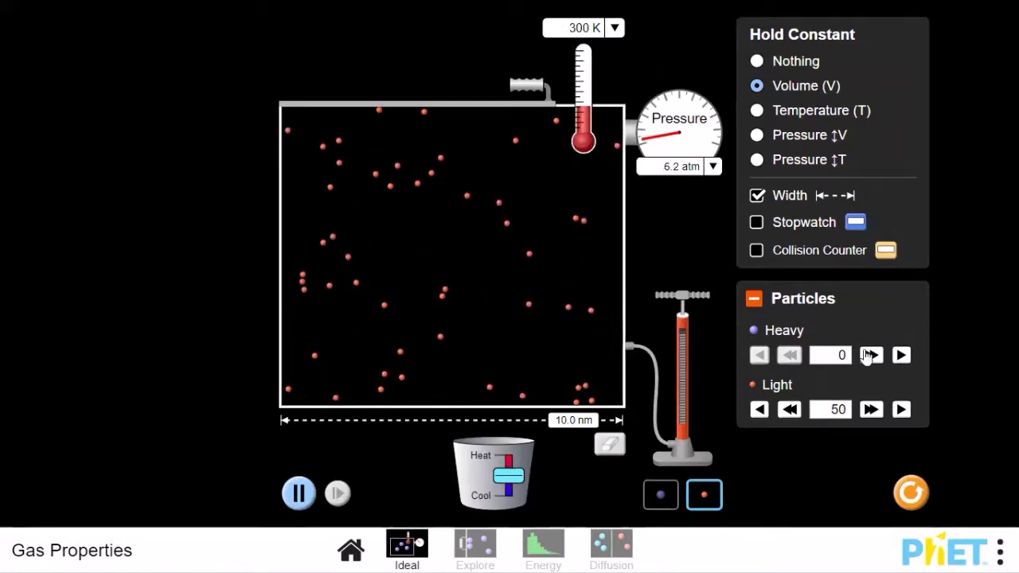
Increase the Light particles to 100 and check the unit options of the thermometer
{"action": "left_click", "coordinate": [870, 409]}
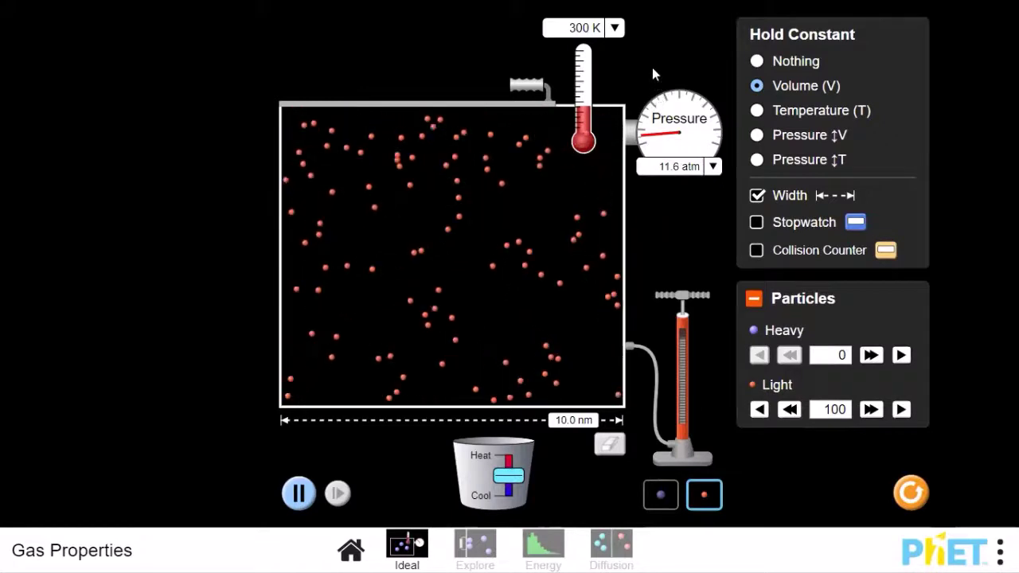
{"action": "left_click", "coordinate": [615, 28]}
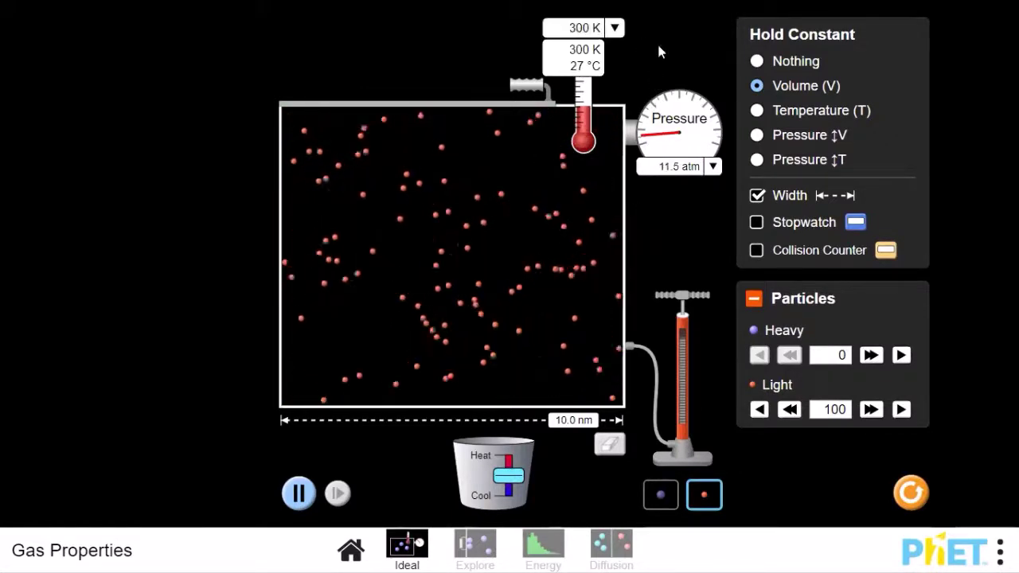
{"action": "left_click", "coordinate": [658, 52]}
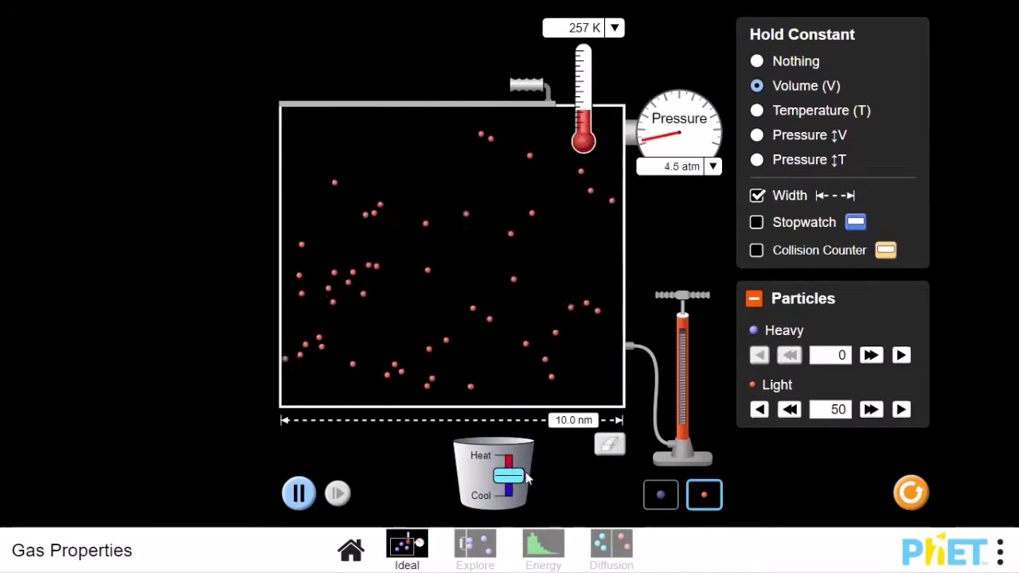
Heat the 50 Light particles in short bursts at constant volume until the gas reaches about 608 K
{"action": "left_click_drag", "start_coordinate": [511, 469], "coordinate": [511, 452]}
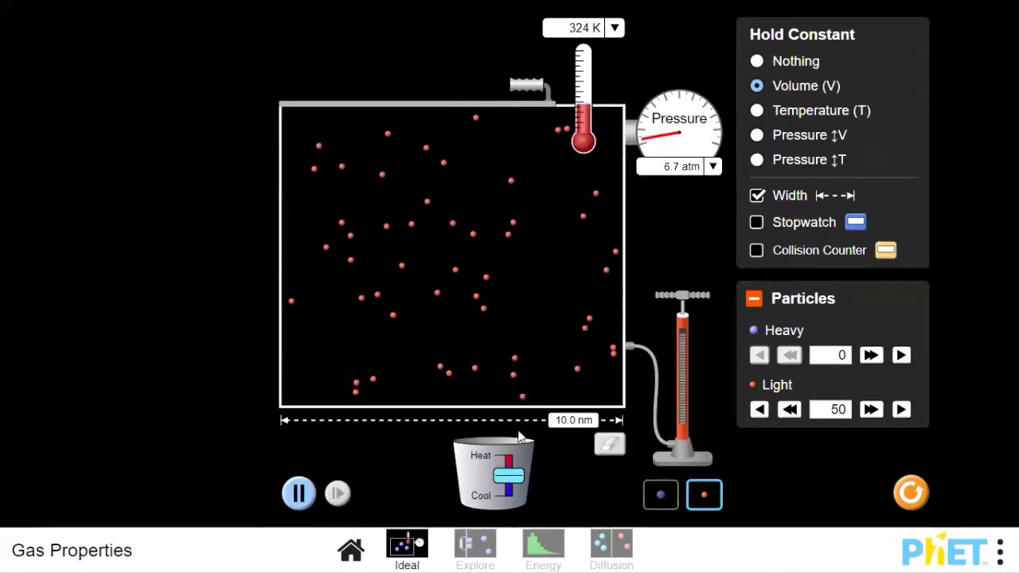
{"action": "left_click_drag", "start_coordinate": [513, 484], "coordinate": [510, 464]}
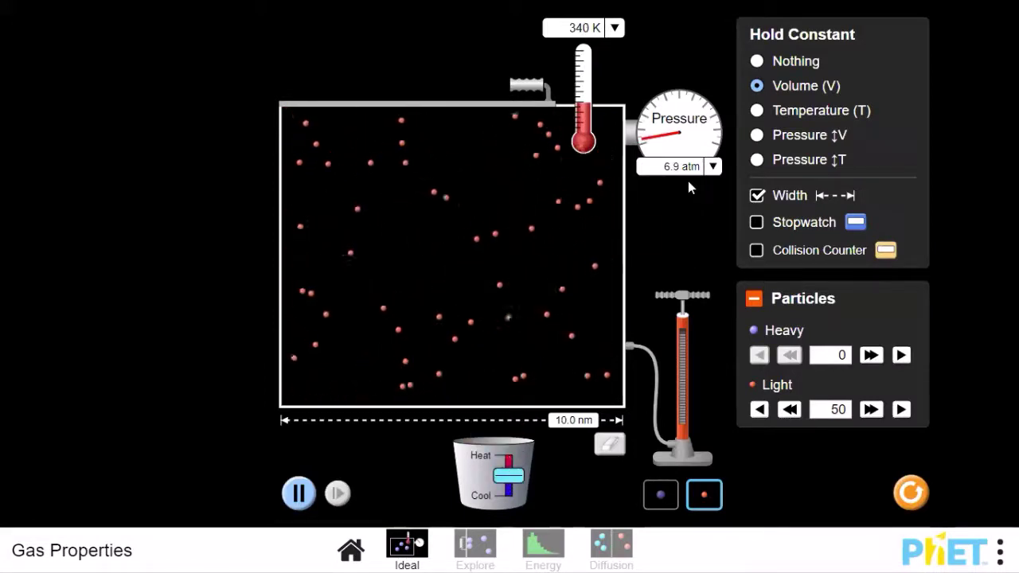
{"action": "left_click_drag", "start_coordinate": [509, 478], "coordinate": [511, 455]}
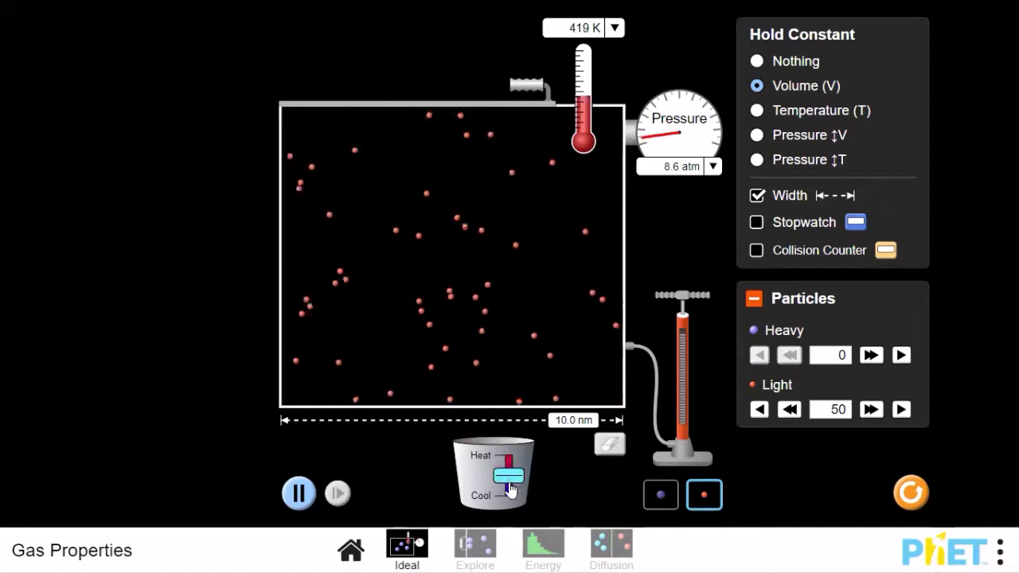
{"action": "mouse_move", "coordinate": [510, 482]}
{"action": "left_mouse_down"}
{"action": "mouse_move", "coordinate": [511, 452]}
{"action": "mouse_move", "coordinate": [512, 489]}
{"action": "left_mouse_up"}
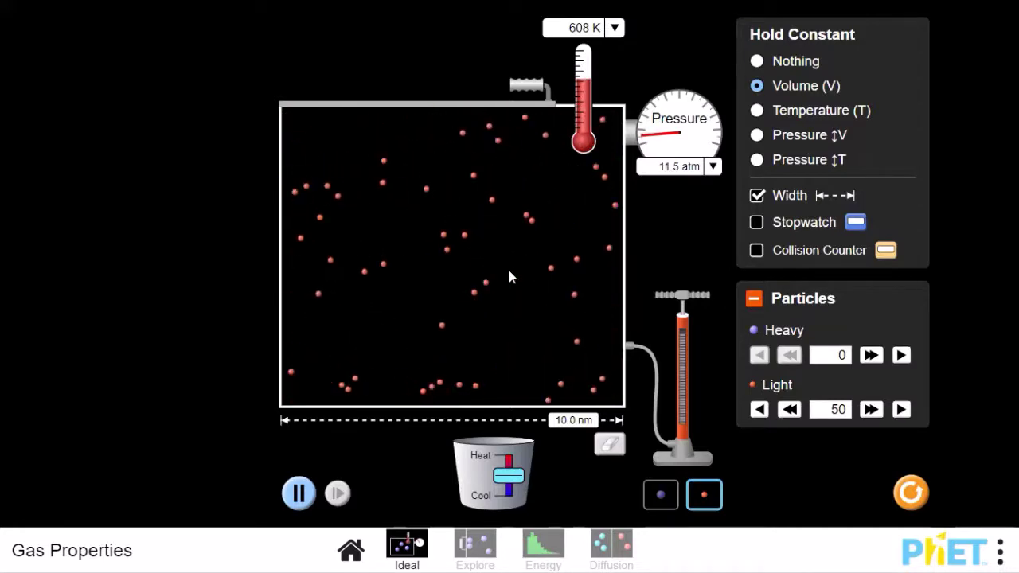
Replace the Light particles with 50 Heavy particles and hold temperature constant
{"action": "left_click", "coordinate": [789, 410]}
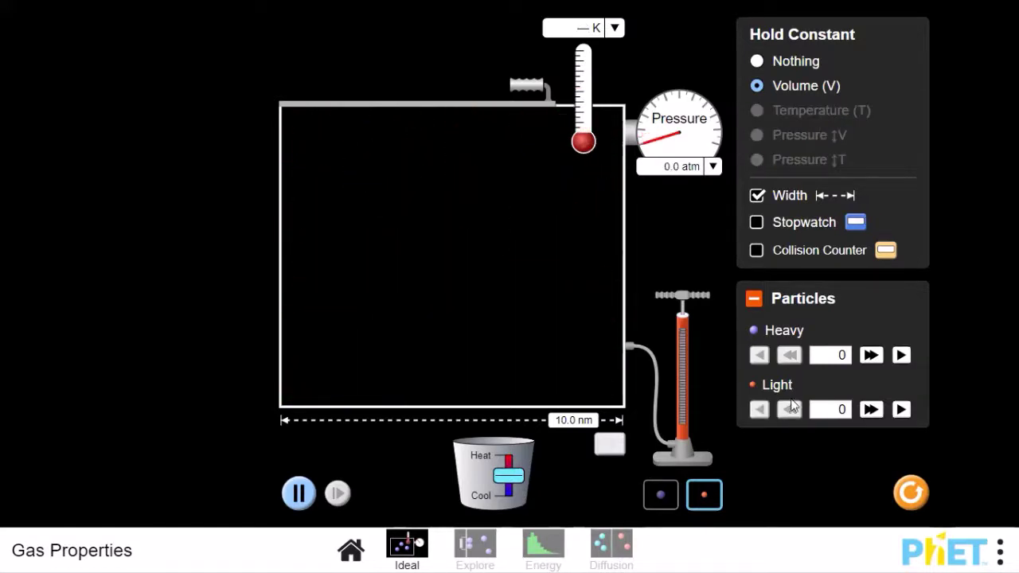
{"action": "left_click", "coordinate": [870, 355]}
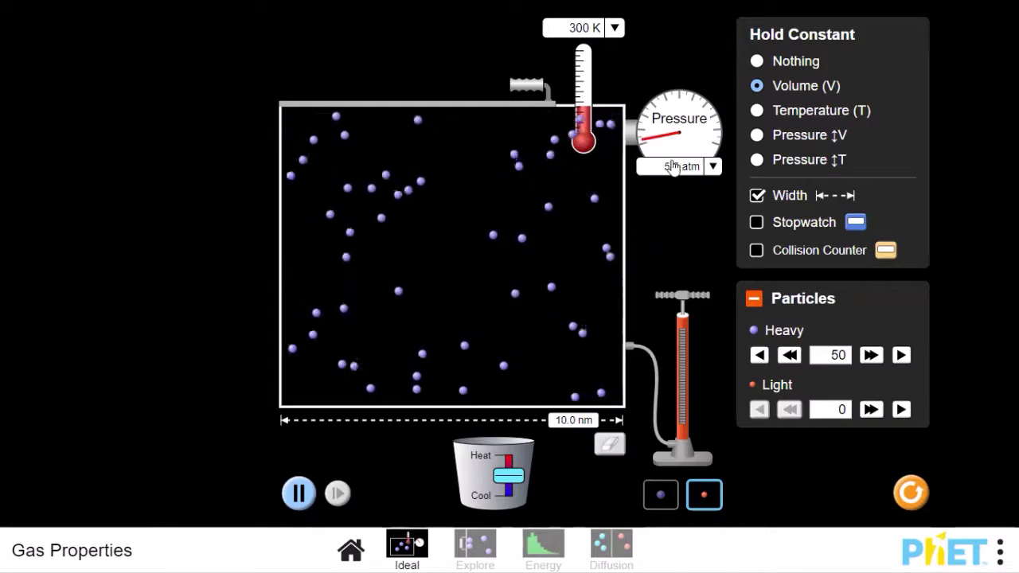
{"action": "left_click", "coordinate": [757, 111]}
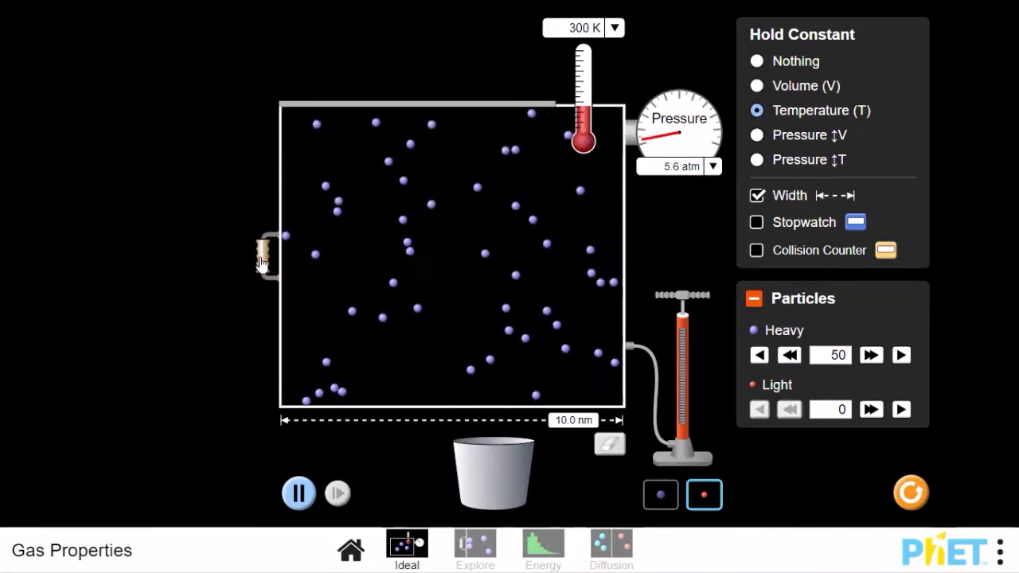
At constant temperature, compress the container of Heavy particles to a width of 5.0 nm and expand it back to 10.0 nm
{"action": "left_click_drag", "start_coordinate": [263, 255], "coordinate": [446, 264]}
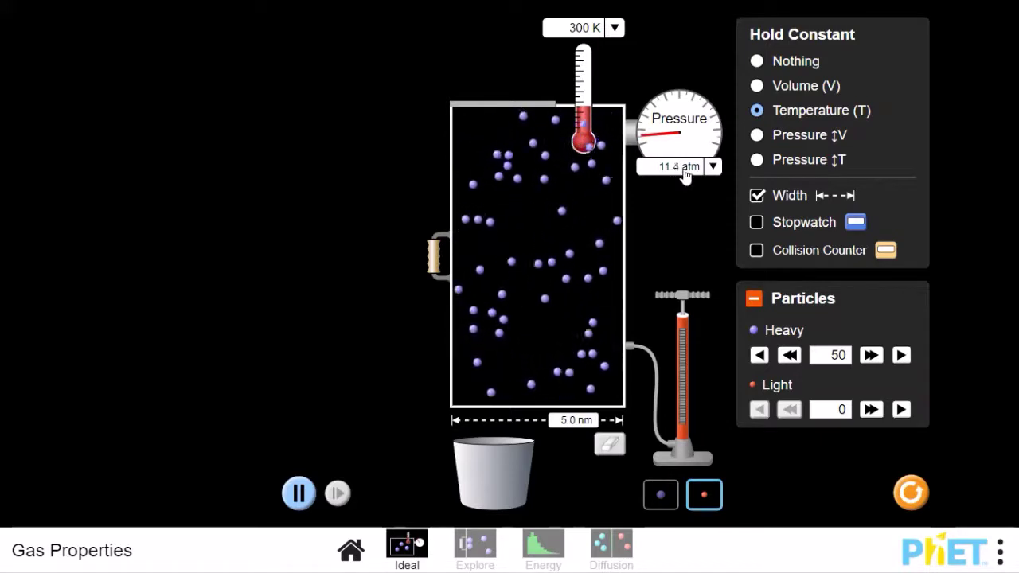
{"action": "left_click", "coordinate": [434, 263]}
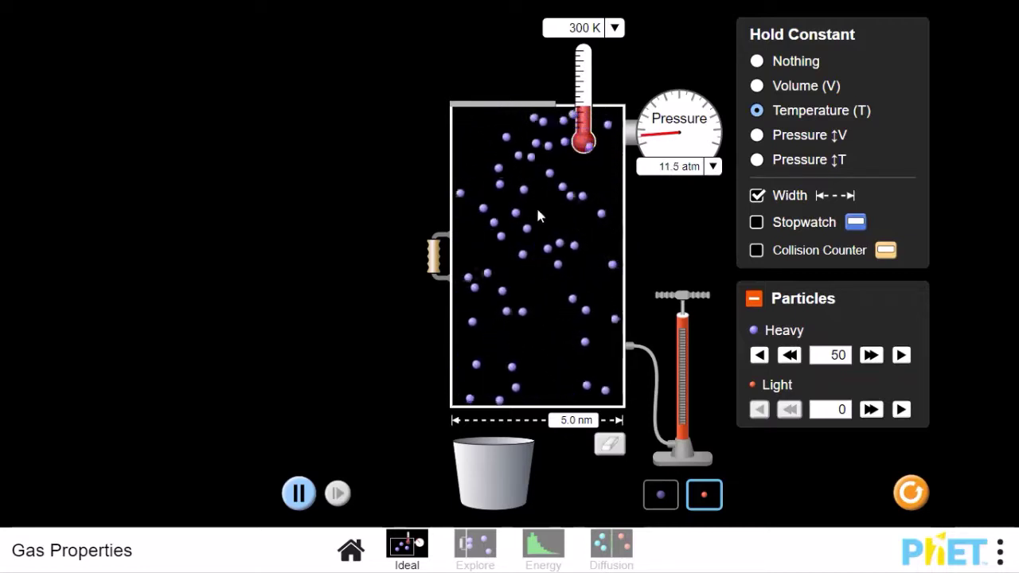
{"action": "left_click_drag", "start_coordinate": [434, 256], "coordinate": [263, 269]}
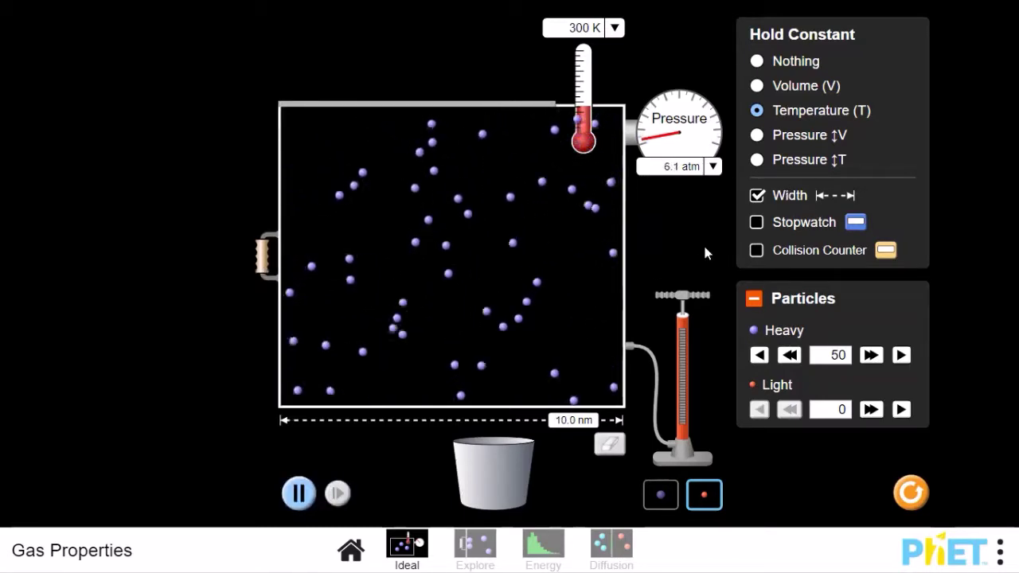
Hold pressure constant with temperature varying (Pressure ↕T) and compress the container to a width of 5.0 nm
{"action": "left_click", "coordinate": [757, 135]}
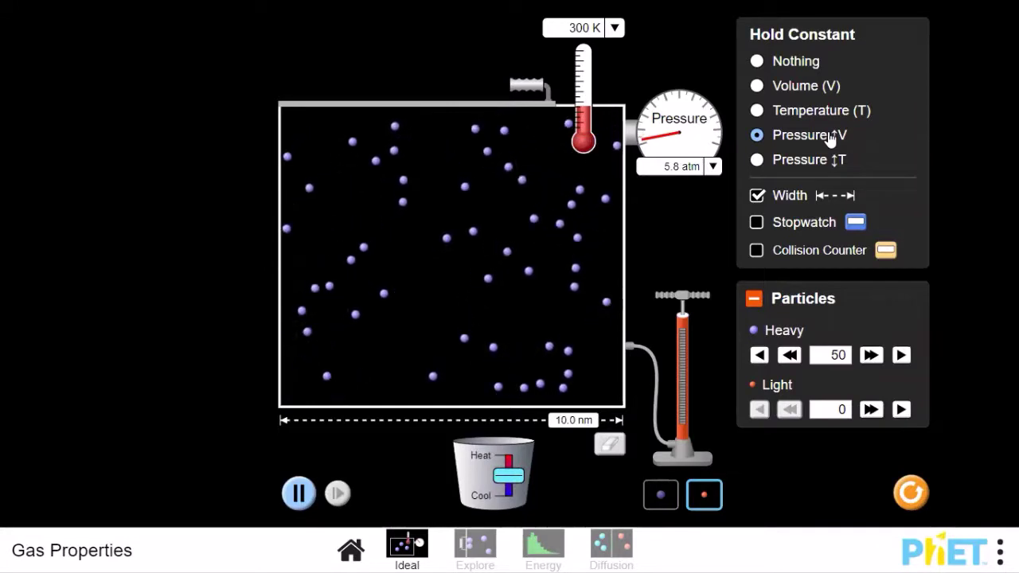
{"action": "left_click", "coordinate": [758, 160]}
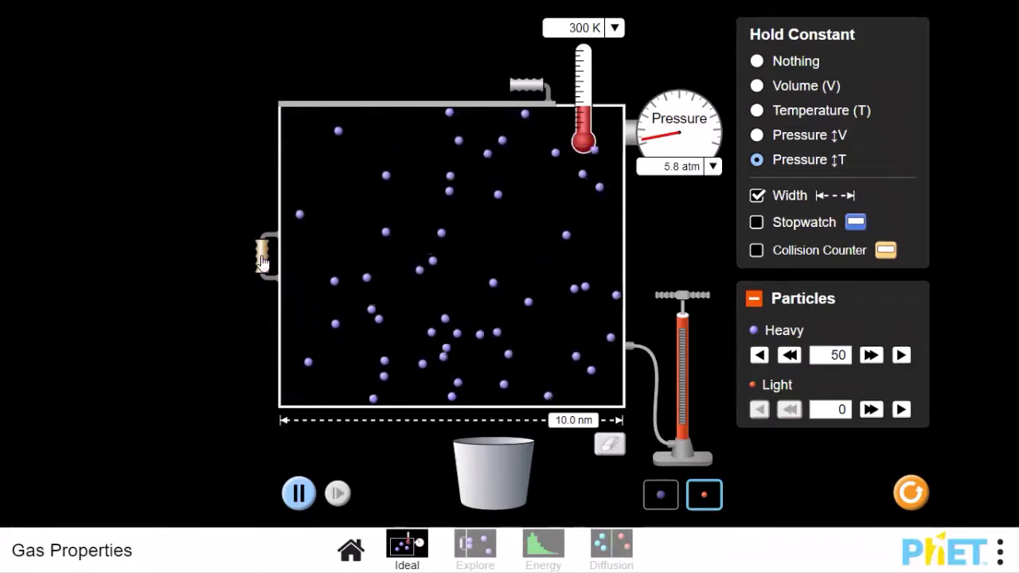
{"action": "left_click_drag", "start_coordinate": [264, 254], "coordinate": [545, 284]}
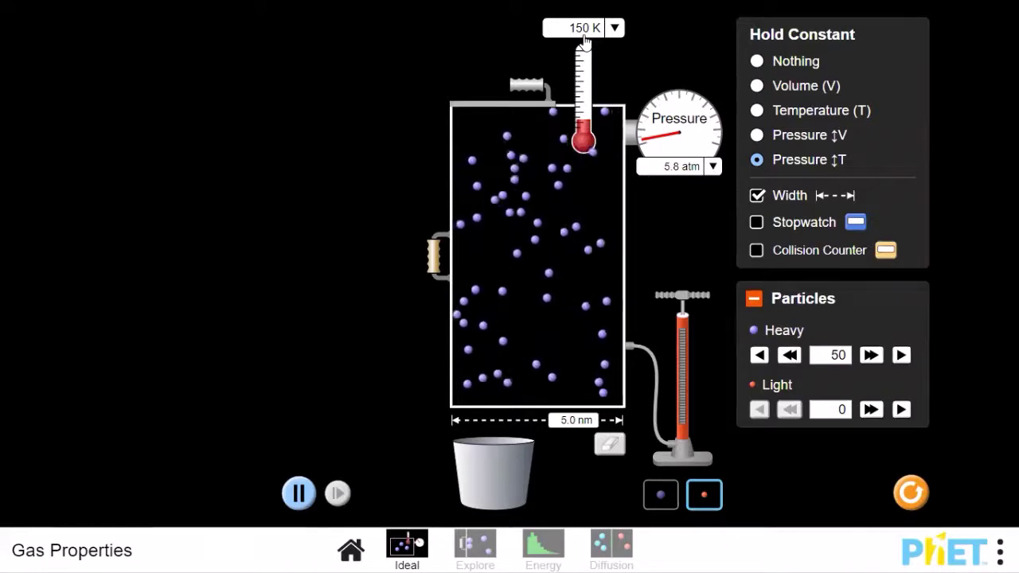
Look through the Explore, Energy and Diffusion modes and return to Explore
{"action": "left_click", "coordinate": [475, 547]}
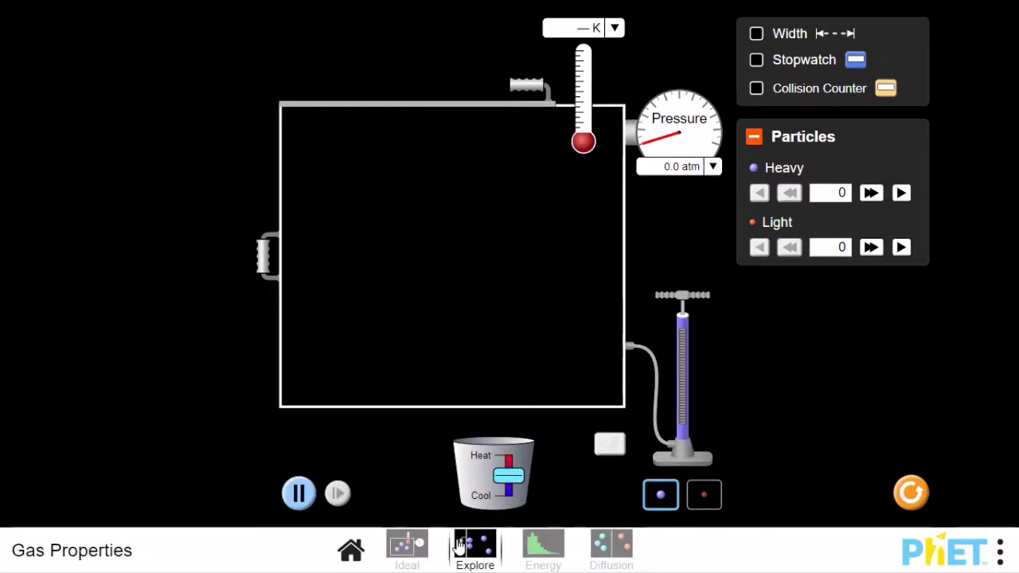
{"action": "left_click", "coordinate": [421, 547]}
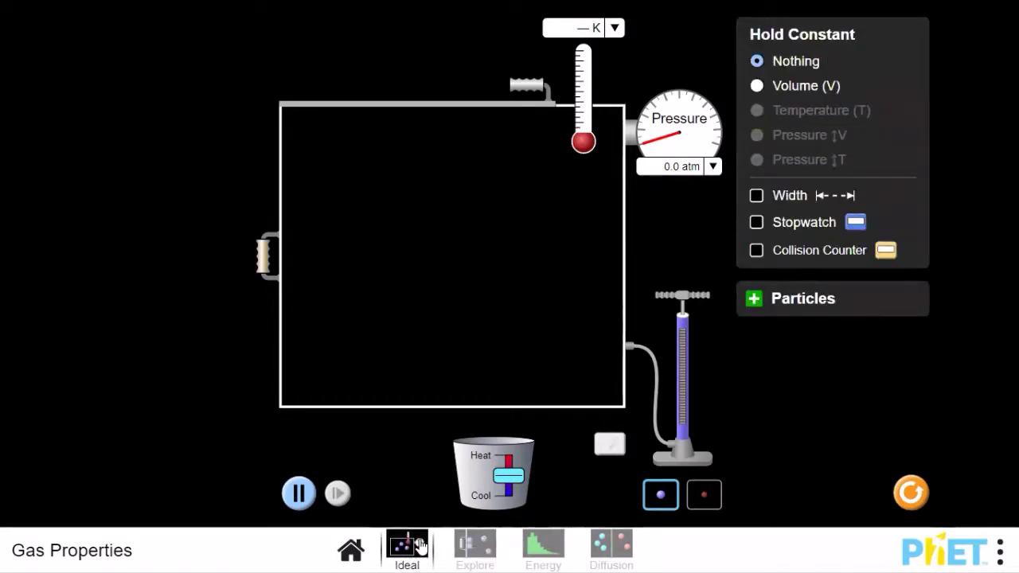
{"action": "left_click", "coordinate": [480, 548]}
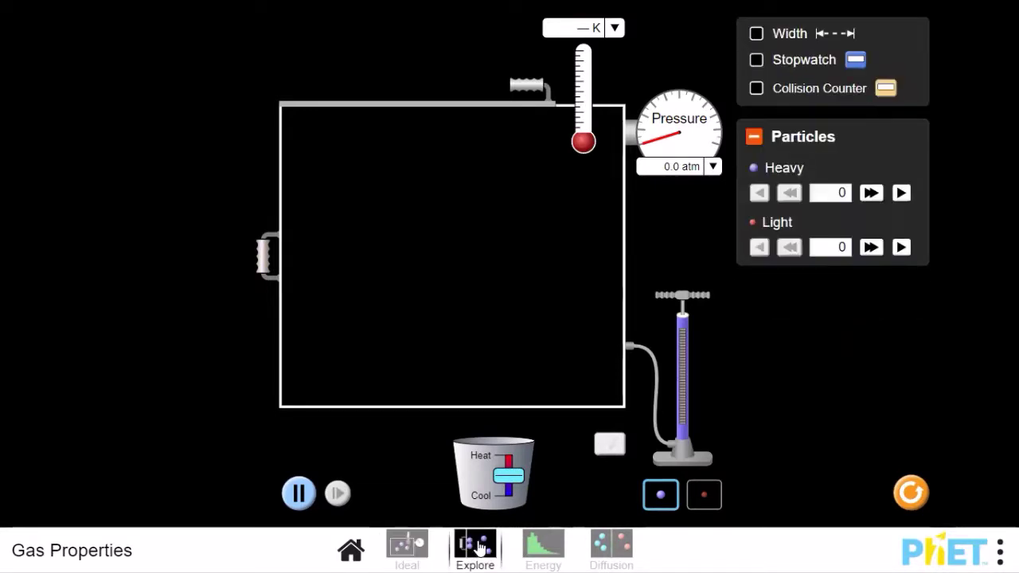
{"action": "left_click", "coordinate": [537, 547]}
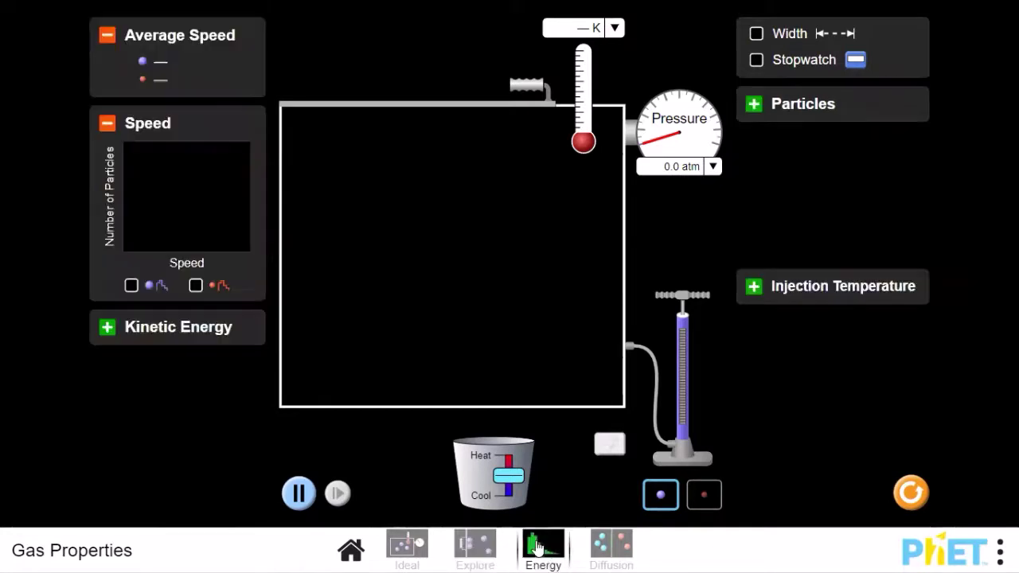
{"action": "left_click", "coordinate": [613, 549]}
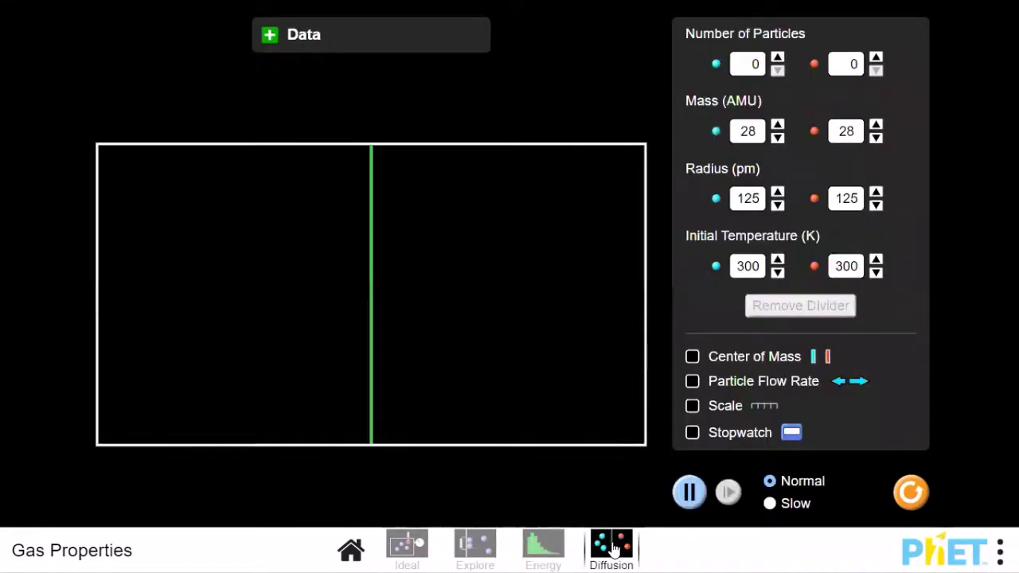
{"action": "left_click", "coordinate": [470, 543]}
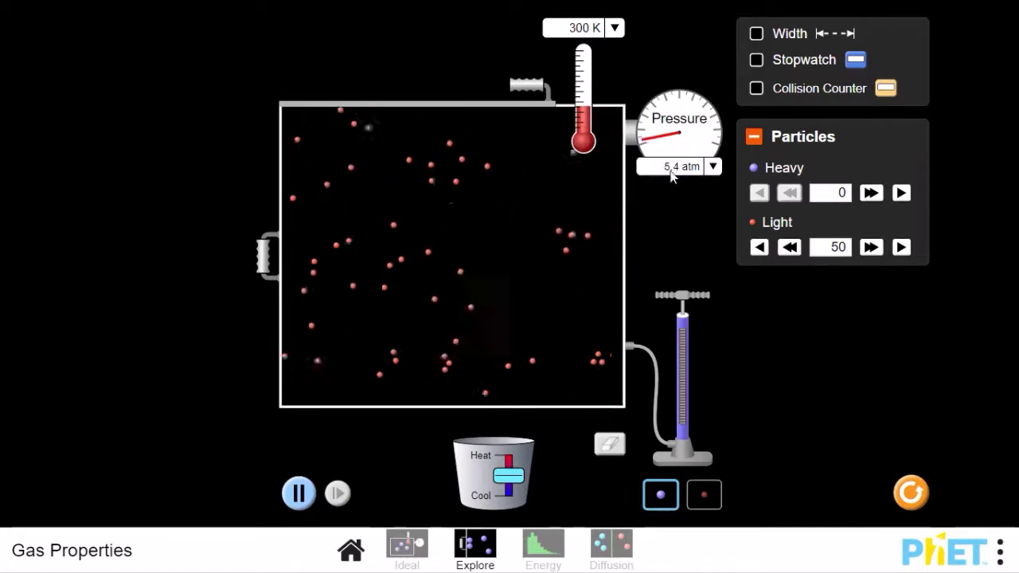
Reset the Explore simulation and fill the container with 50 Light particles
{"action": "left_click", "coordinate": [911, 492]}
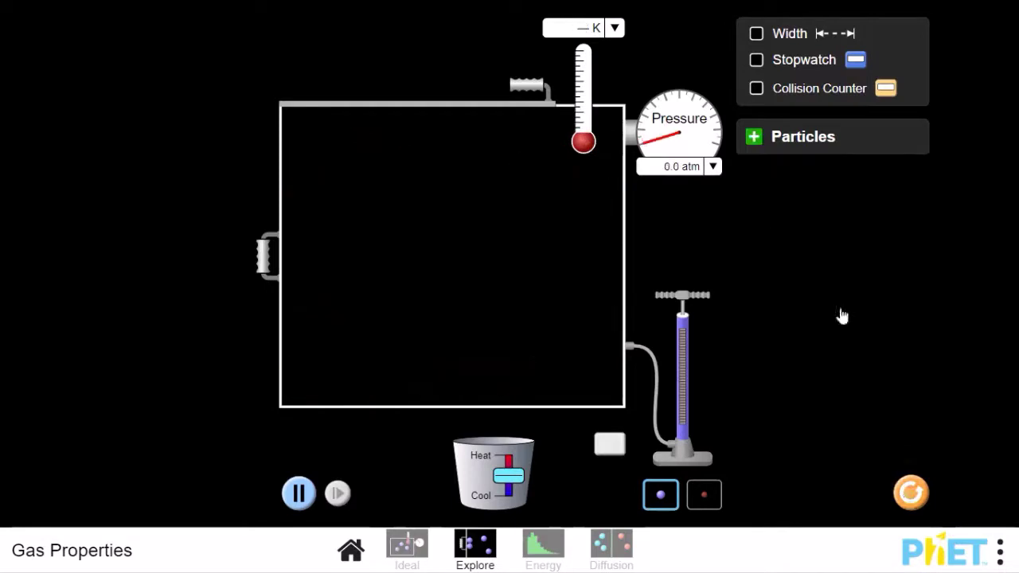
{"action": "left_click", "coordinate": [753, 137]}
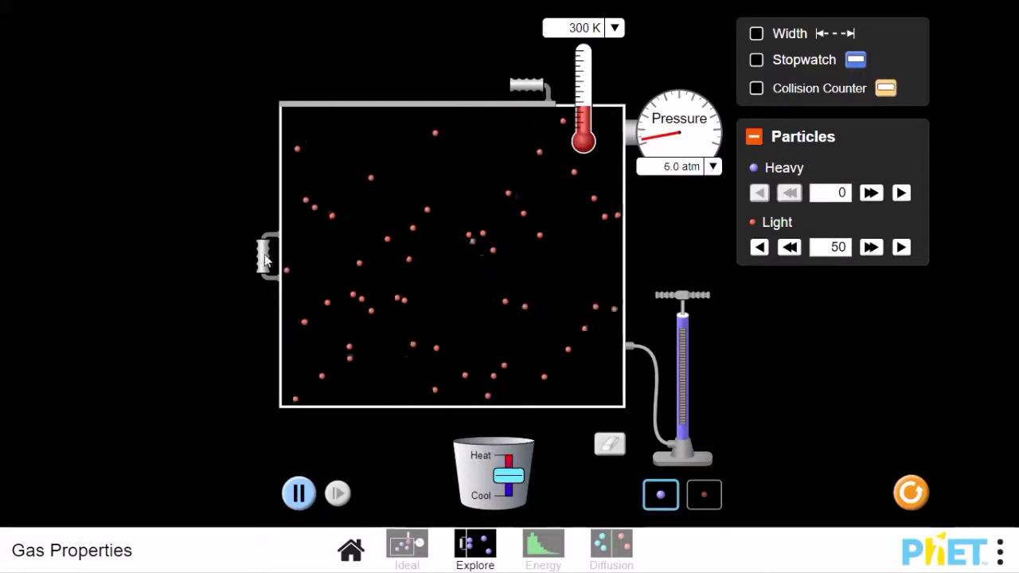
Compress the gas to a container width of 5.0 nm, display the width, and expand the container back to 10.0 nm
{"action": "left_click_drag", "start_coordinate": [262, 260], "coordinate": [435, 255]}
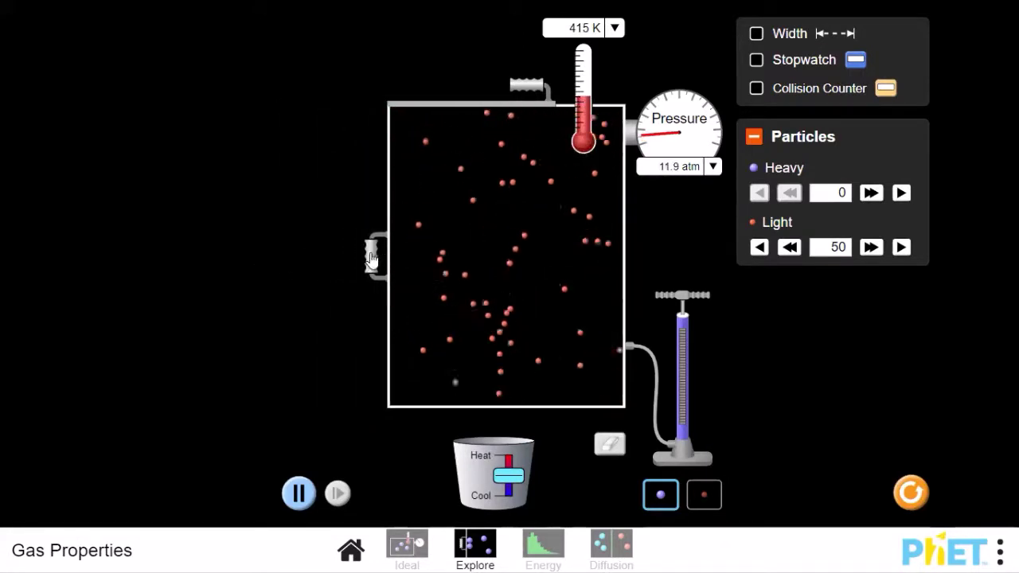
{"action": "left_click_drag", "start_coordinate": [374, 255], "coordinate": [503, 261]}
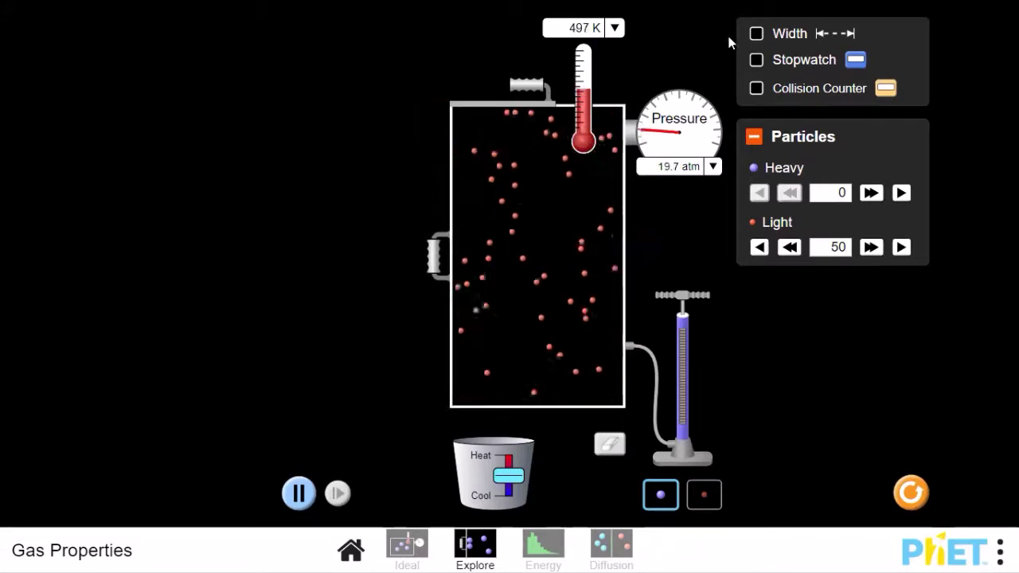
{"action": "left_click", "coordinate": [756, 33]}
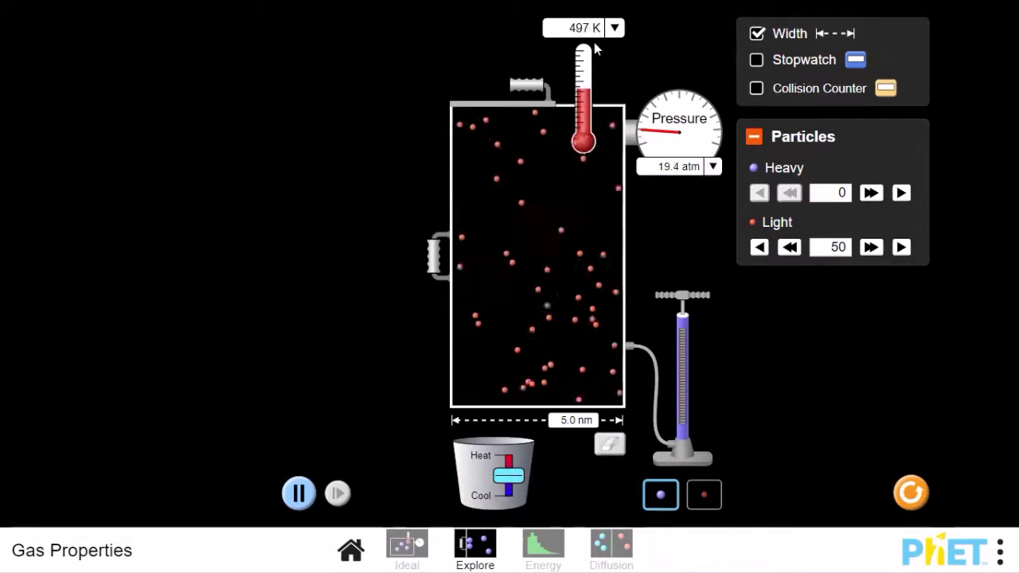
{"action": "left_click_drag", "start_coordinate": [436, 259], "coordinate": [294, 261]}
{"action": "left_click_drag", "start_coordinate": [286, 264], "coordinate": [268, 264]}
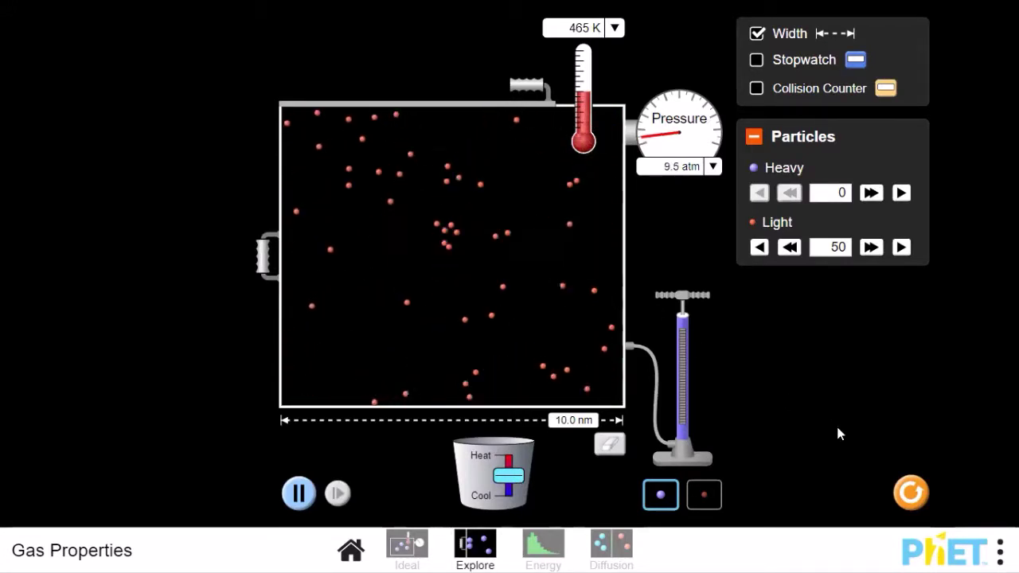
Clear the compression test by resetting Explore mode and add 50 Light particles again
{"action": "left_click", "coordinate": [912, 492]}
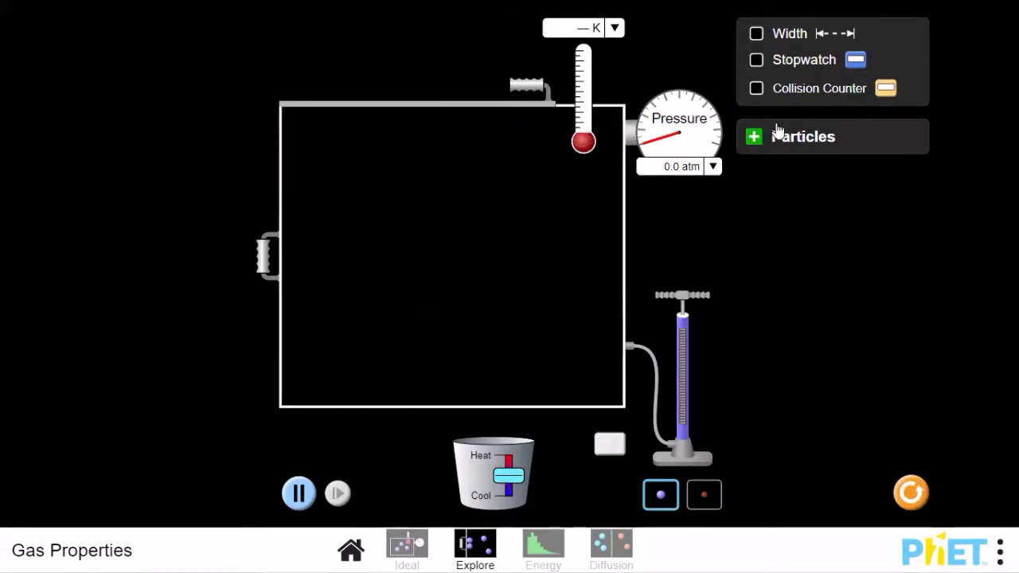
{"action": "left_click", "coordinate": [754, 138]}
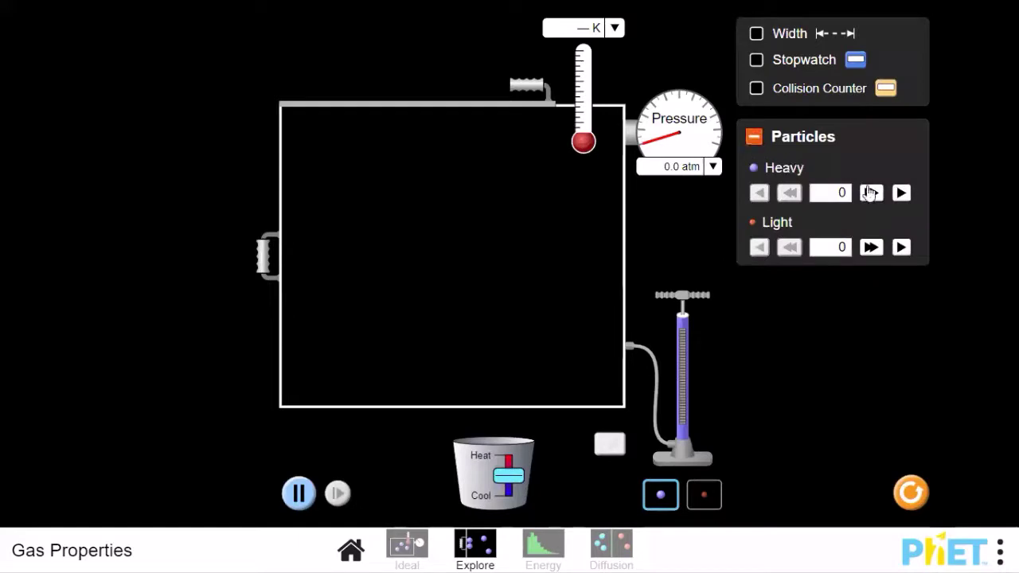
{"action": "left_click", "coordinate": [871, 246]}
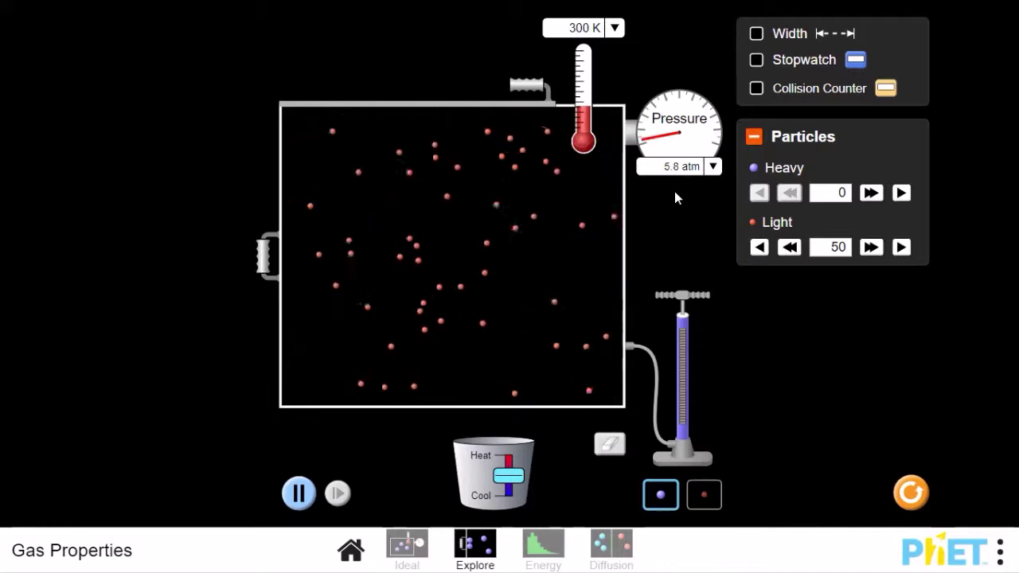
Exit the full-screen simulation, switch to PowerPoint and paste a screenshot of the simulator onto slide 16
{"action": "key", "text": "Escape"}
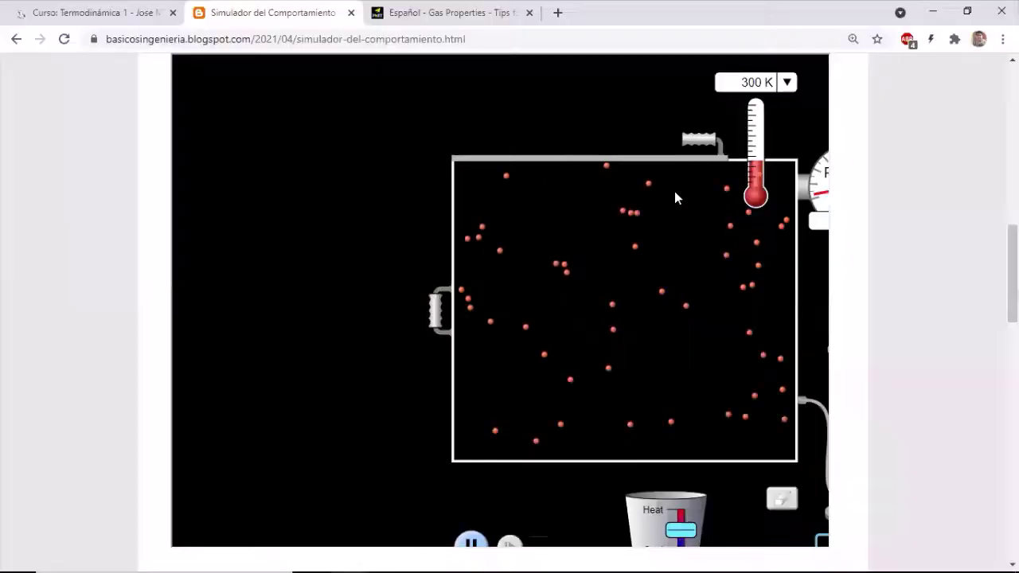
{"action": "key", "text": "alt+Tab"}
{"action": "key", "text": "alt+Tab"}
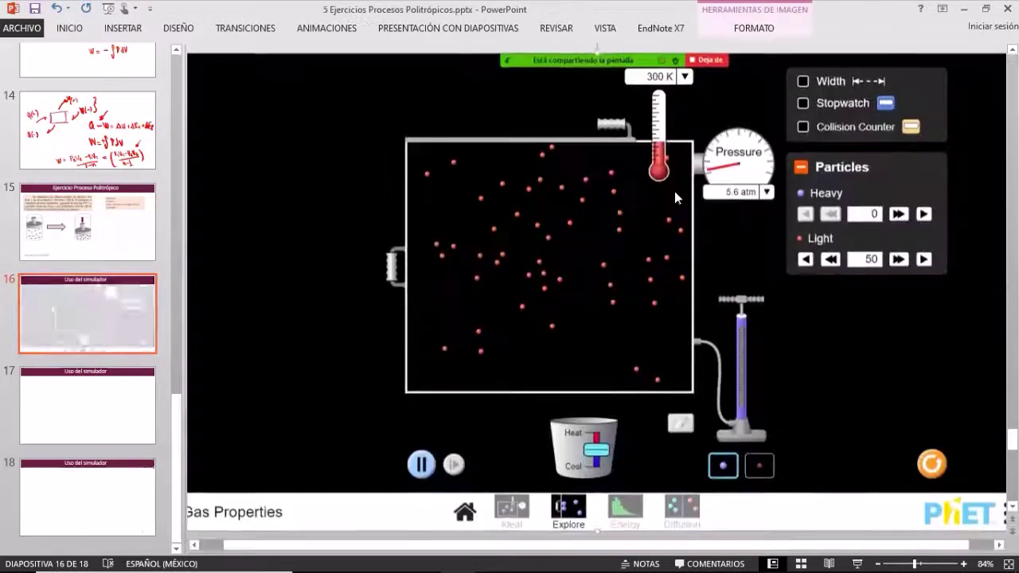
Crop the empty side margins off the simulator screenshot on slide 16
{"action": "left_click", "coordinate": [746, 33]}
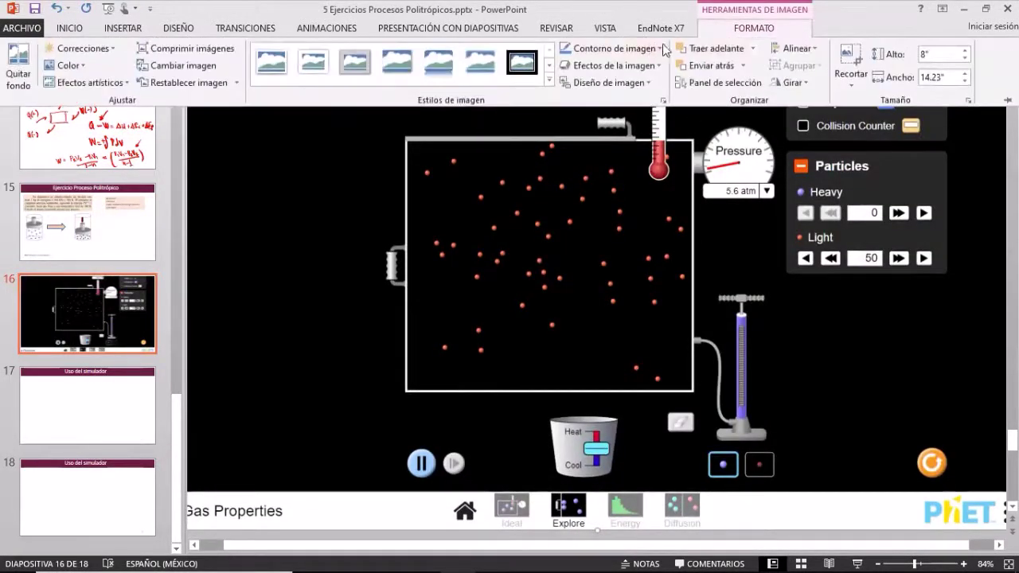
{"action": "left_click", "coordinate": [845, 56]}
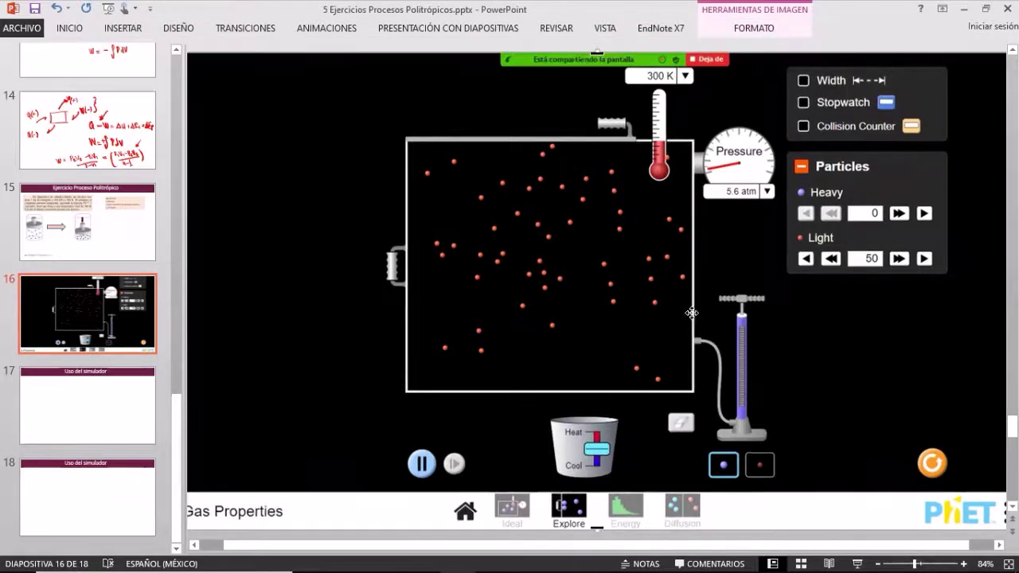
{"action": "scroll", "coordinate": [692, 315], "scroll_direction": "down", "scroll_amount": 6, "text": "ctrl"}
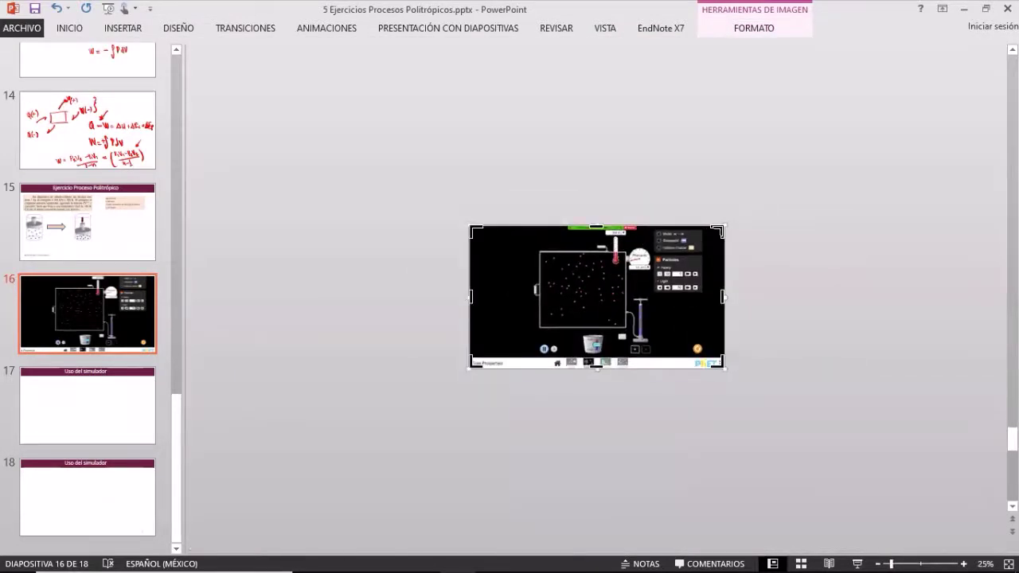
{"action": "left_click_drag", "start_coordinate": [717, 231], "coordinate": [705, 231]}
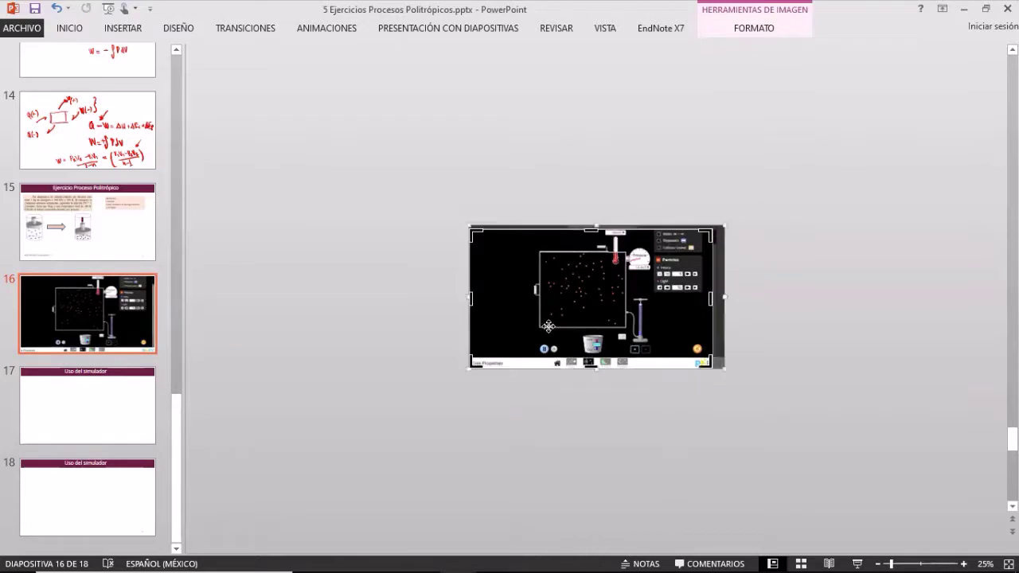
{"action": "left_click_drag", "start_coordinate": [470, 299], "coordinate": [521, 298]}
{"action": "left_click", "coordinate": [828, 278]}
{"action": "scroll", "coordinate": [670, 306], "scroll_direction": "up", "scroll_amount": 4, "text": "ctrl"}
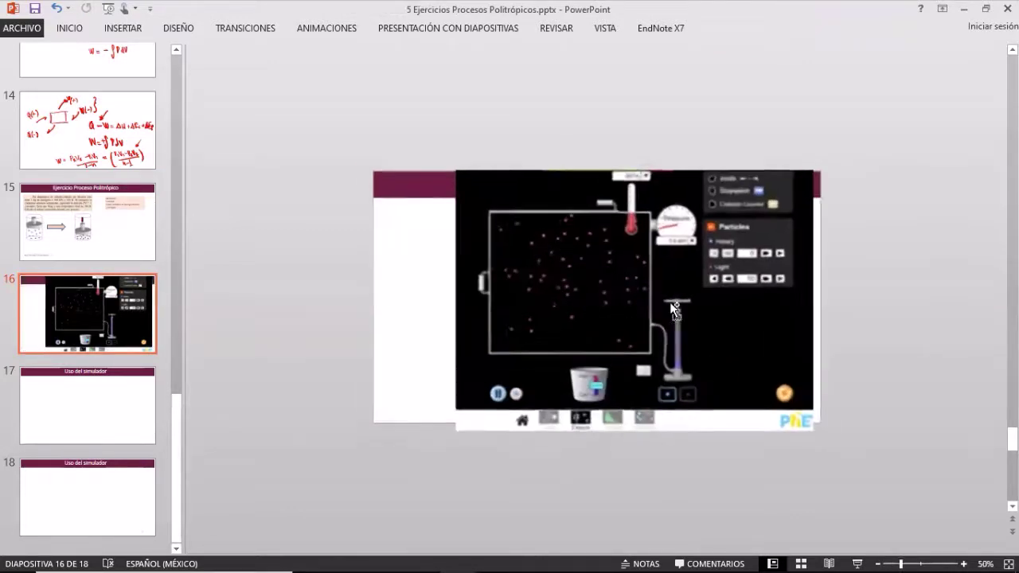
Shrink the cropped screenshot to about half its size and place it below the slide title at the slide's left side
{"action": "left_click", "coordinate": [670, 305]}
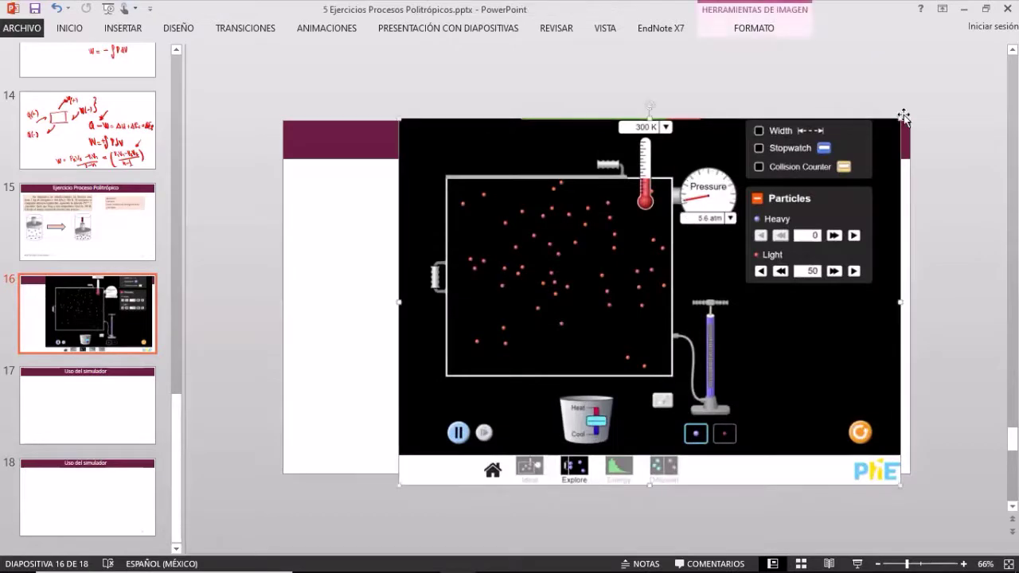
{"action": "left_click_drag", "start_coordinate": [901, 117], "coordinate": [690, 267]}
{"action": "left_click_drag", "start_coordinate": [573, 324], "coordinate": [470, 233]}
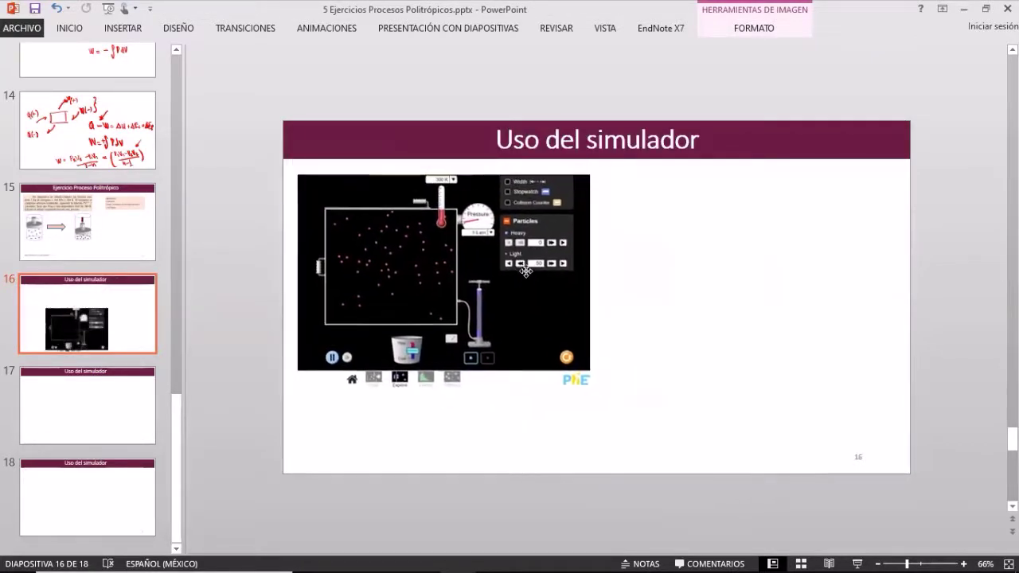
Crop the screenshot further from its right side to remove the Particles controls, keeping the container, gauge and pump
{"action": "left_click", "coordinate": [738, 30]}
{"action": "left_click", "coordinate": [852, 50]}
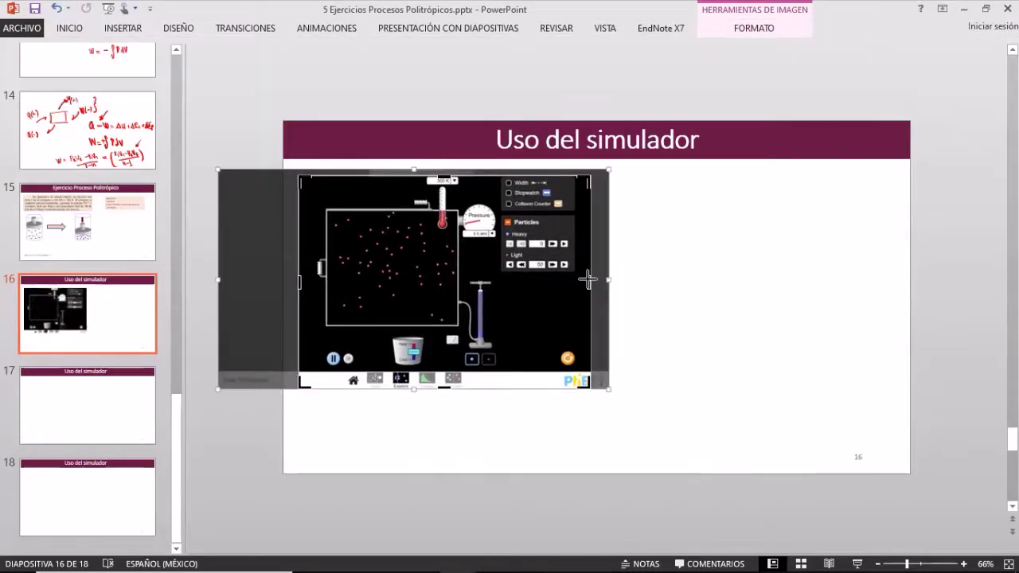
{"action": "left_click_drag", "start_coordinate": [587, 279], "coordinate": [495, 281]}
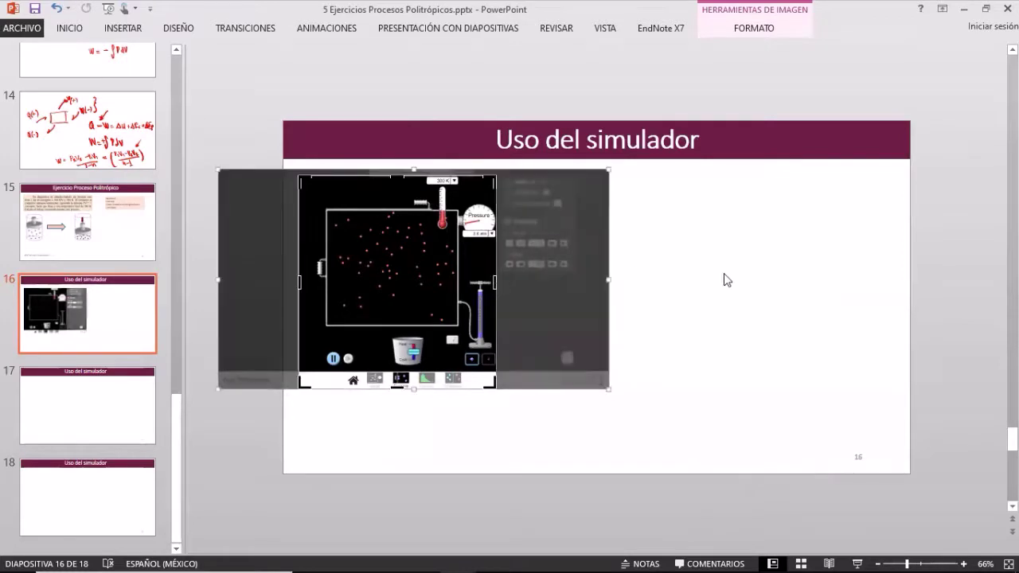
{"action": "left_click", "coordinate": [724, 280]}
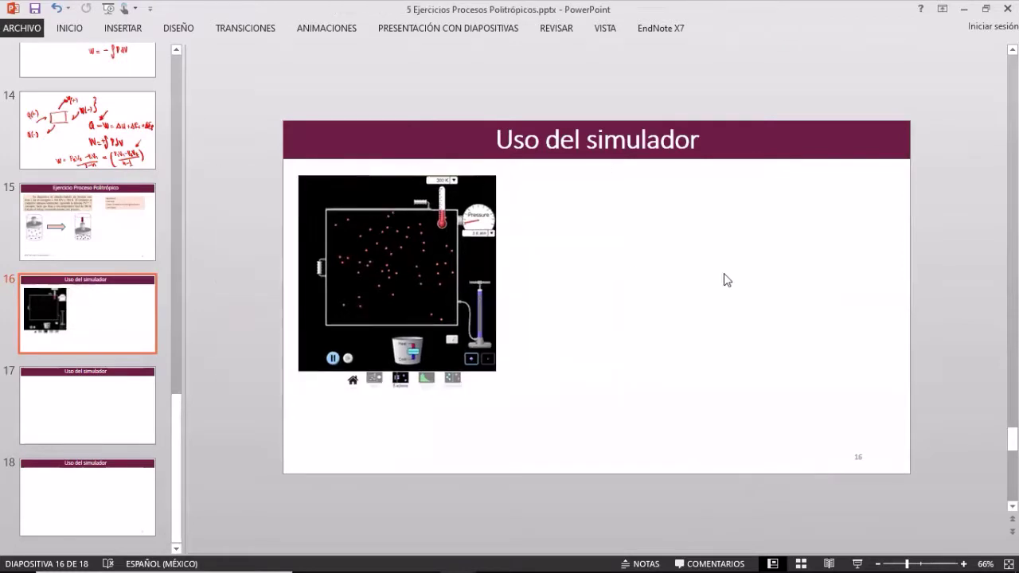
Present slide 16 and handwrite the initial temperature "T1 = 300 K" in red below the screenshot
{"action": "left_click", "coordinate": [857, 563]}
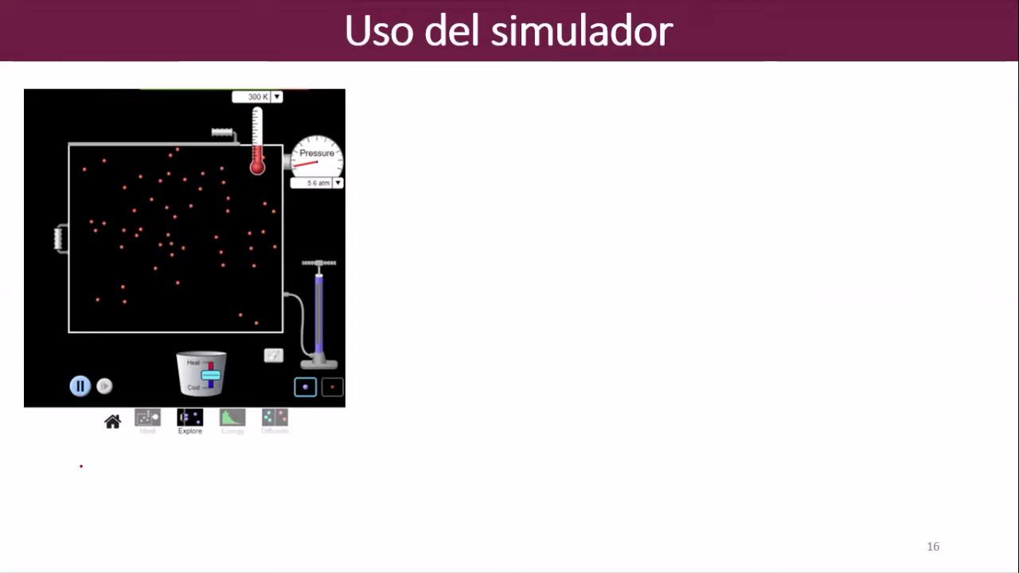
{"action": "mouse_move", "coordinate": [95, 461]}
{"action": "left_mouse_down"}
{"action": "mouse_move", "coordinate": [97, 479]}
{"action": "mouse_move", "coordinate": [168, 468]}
{"action": "left_mouse_up"}
{"action": "left_click_drag", "start_coordinate": [149, 476], "coordinate": [169, 476]}
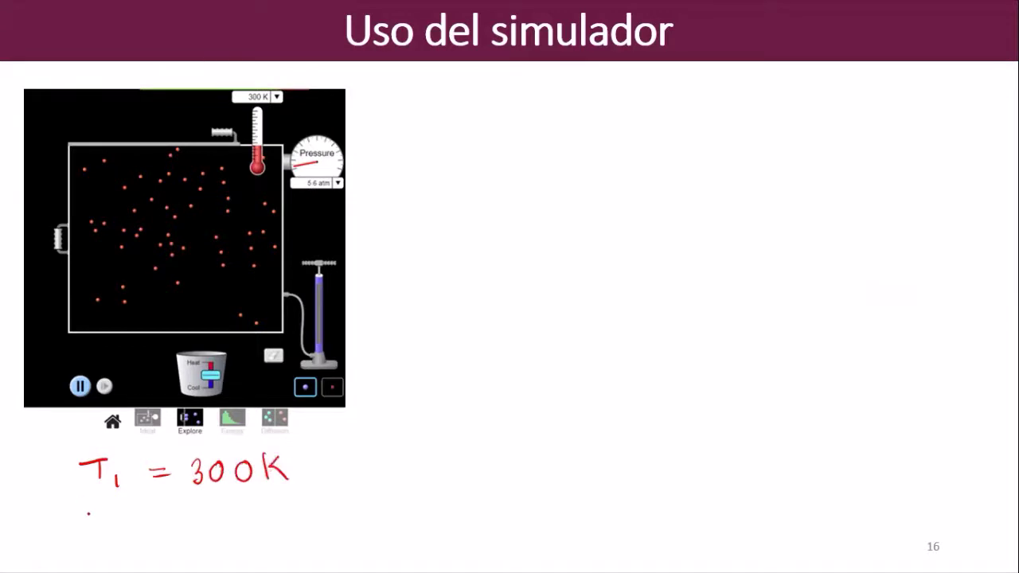
Handwrite "P1 = 6 atm, V1" below the initial temperature and draw a red process arrow beside the screenshot
{"action": "left_click_drag", "start_coordinate": [97, 521], "coordinate": [87, 535]}
{"action": "left_click_drag", "start_coordinate": [103, 540], "coordinate": [104, 551]}
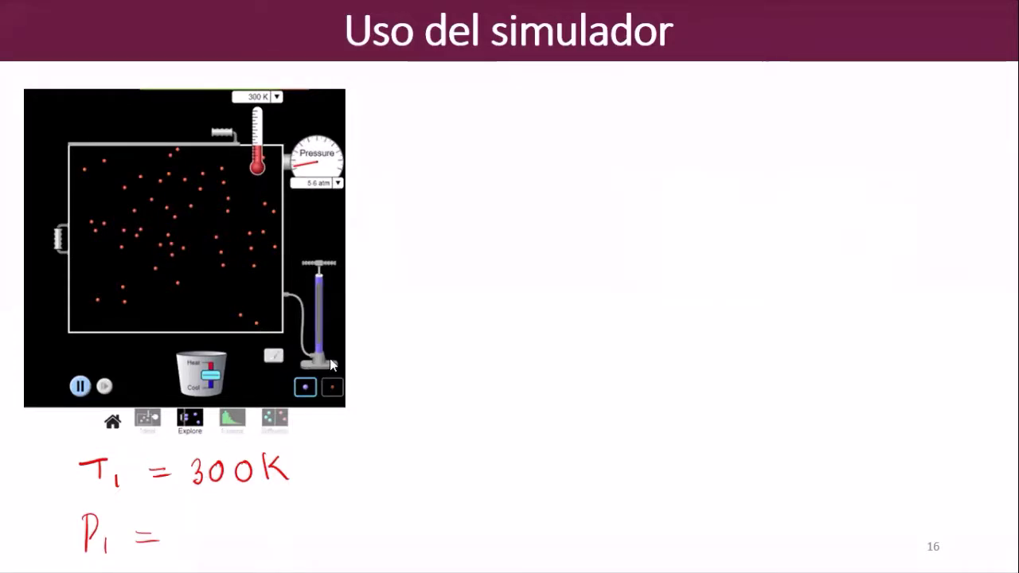
{"action": "key", "text": "alt+Tab"}
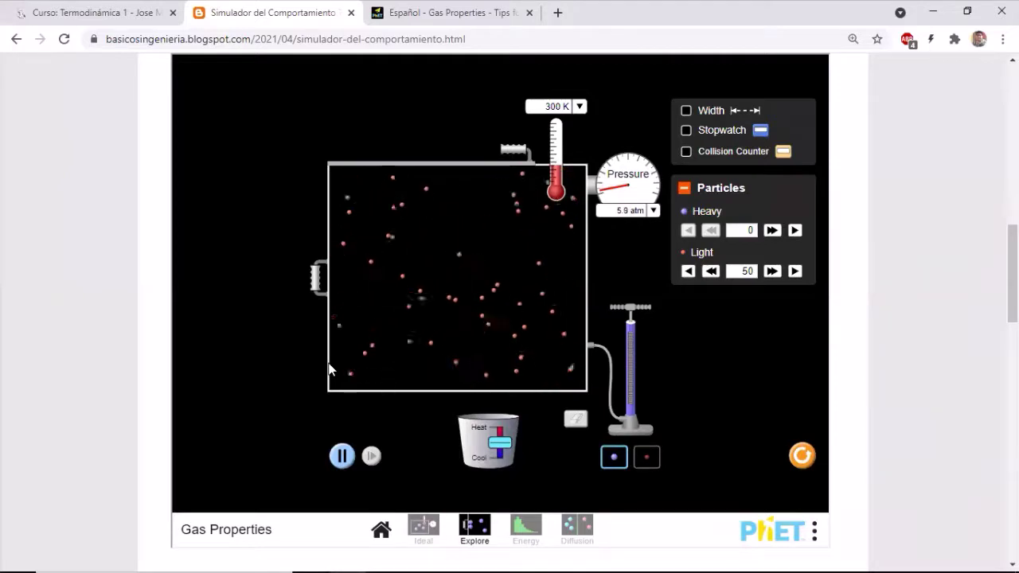
{"action": "key", "text": "alt+Tab"}
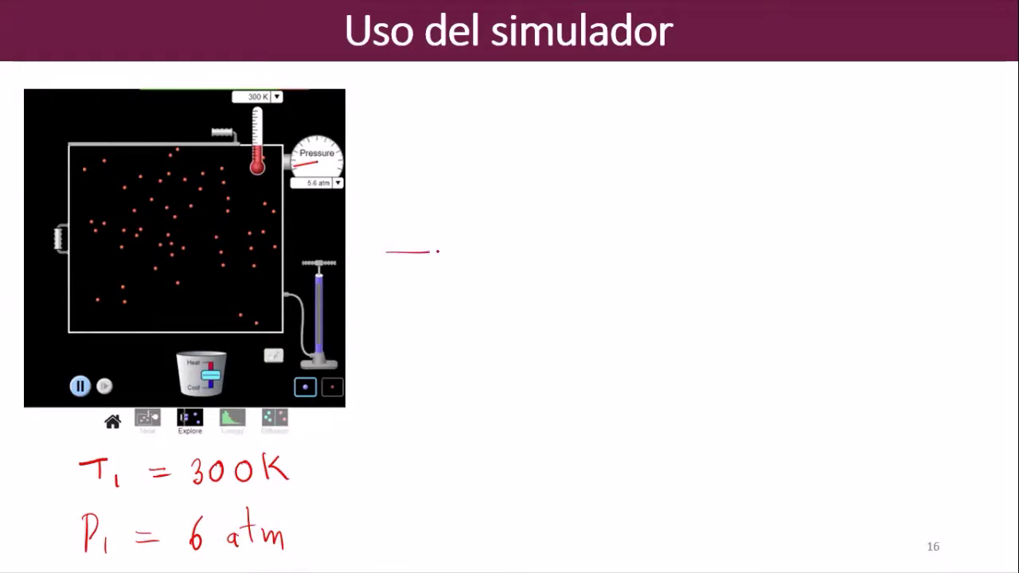
{"action": "mouse_move", "coordinate": [463, 257]}
{"action": "left_mouse_down"}
{"action": "mouse_move", "coordinate": [468, 267]}
{"action": "mouse_move", "coordinate": [475, 255]}
{"action": "left_mouse_up"}
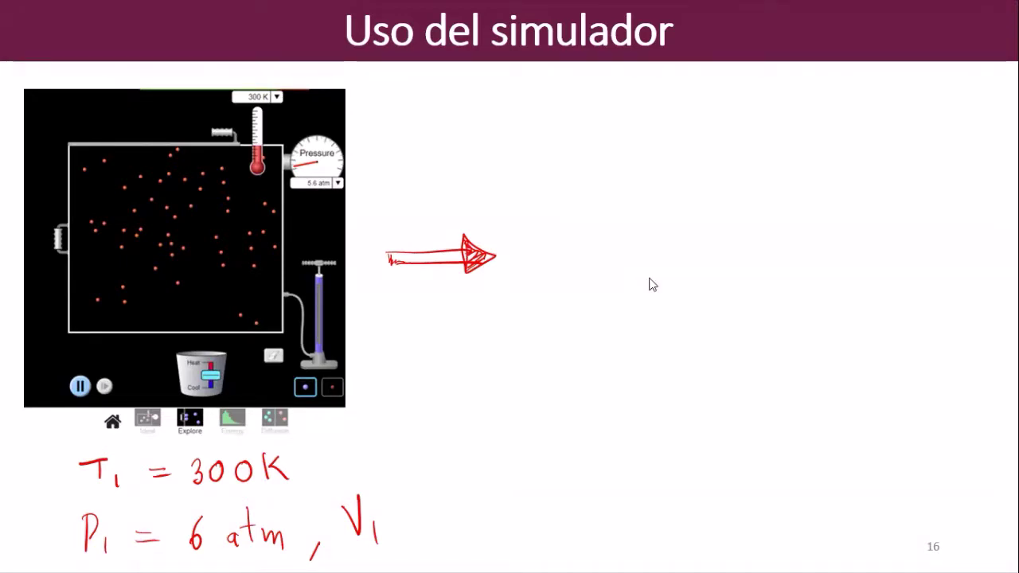
Switch to the Gas Properties simulator, show the container's width, and compress the container to 5.0 nm in full screen
{"action": "key", "text": "alt+Tab"}
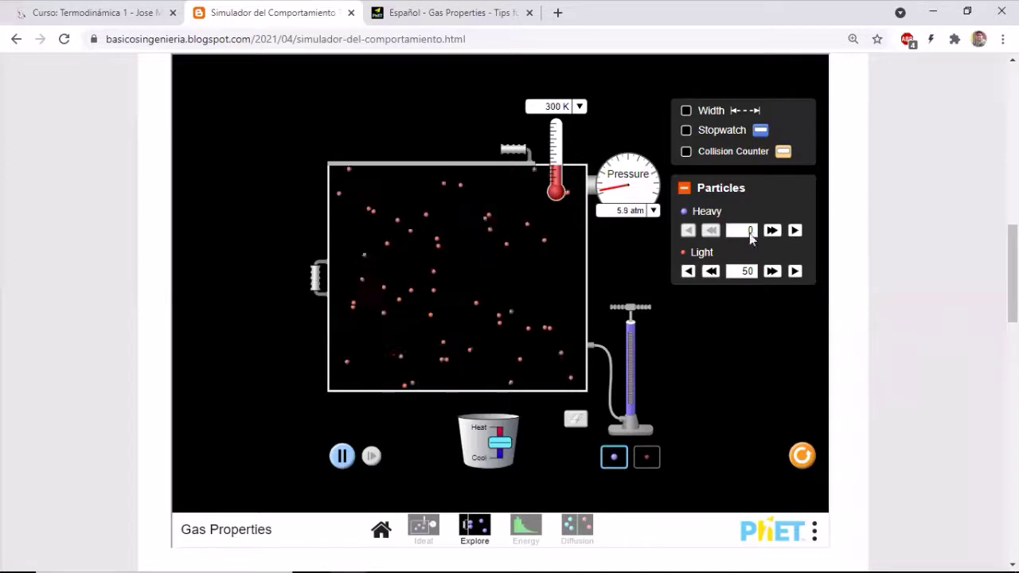
{"action": "left_click", "coordinate": [686, 111]}
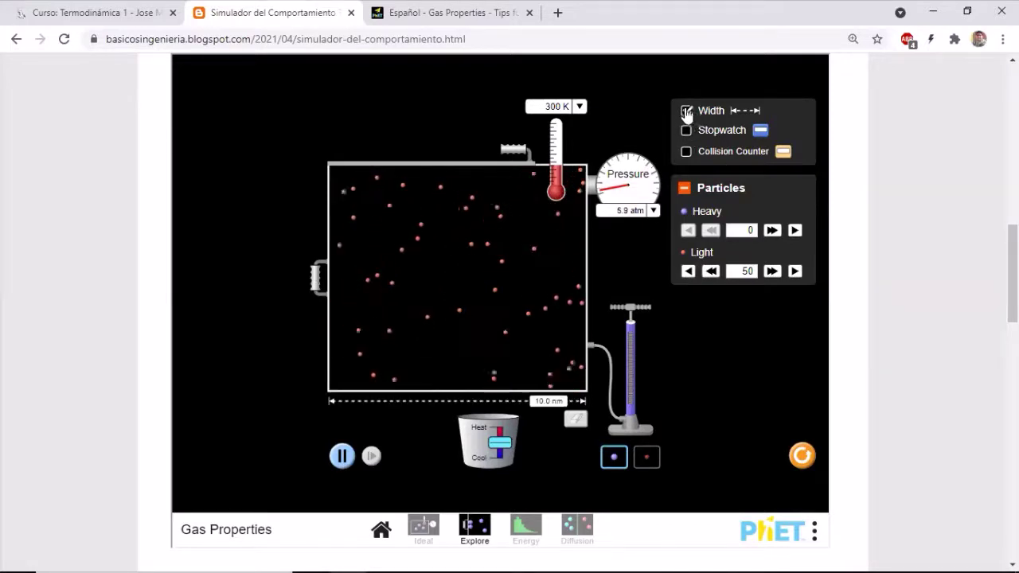
{"action": "left_click", "coordinate": [814, 532]}
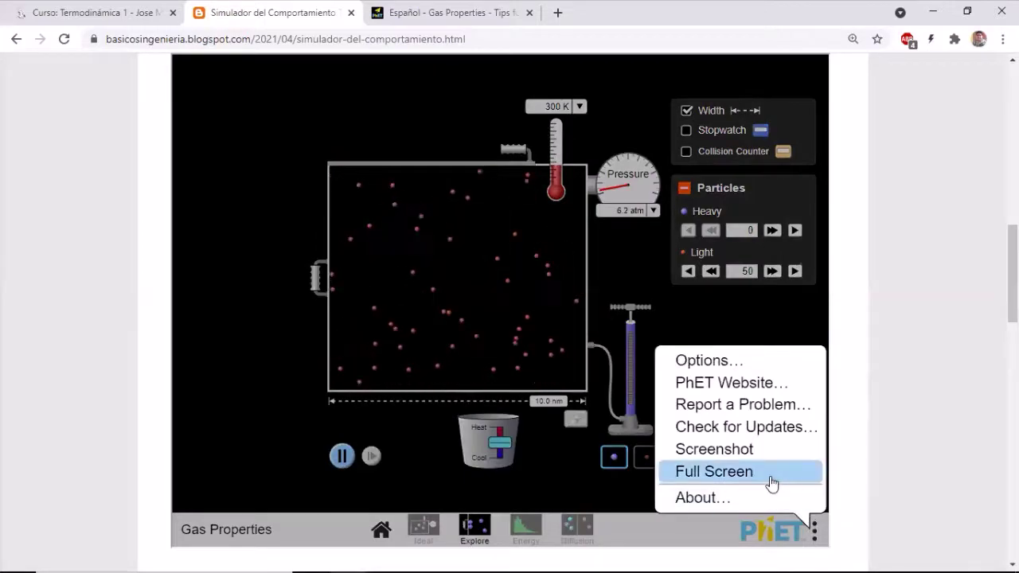
{"action": "left_click", "coordinate": [770, 472]}
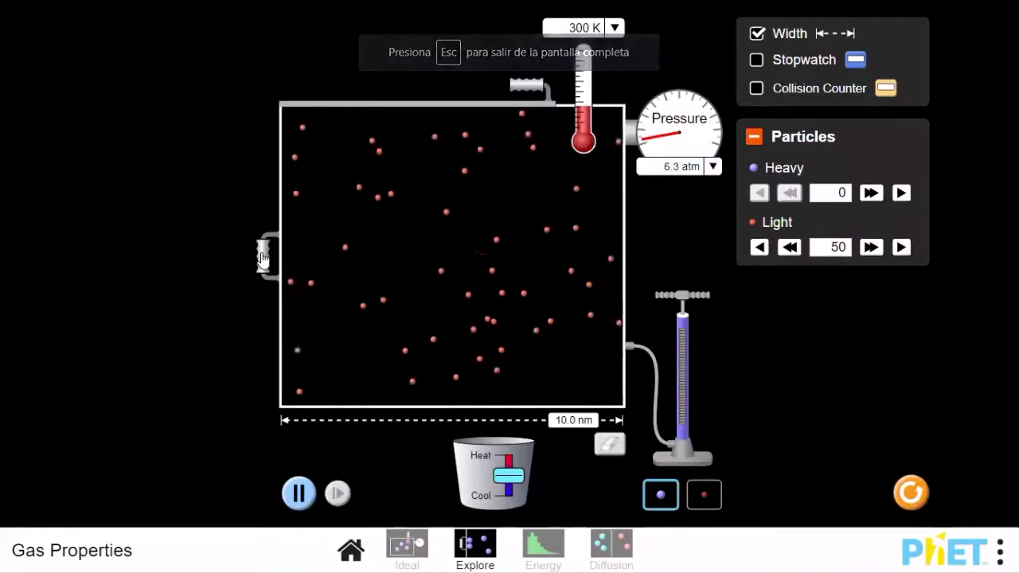
{"action": "left_click_drag", "start_coordinate": [262, 259], "coordinate": [439, 271]}
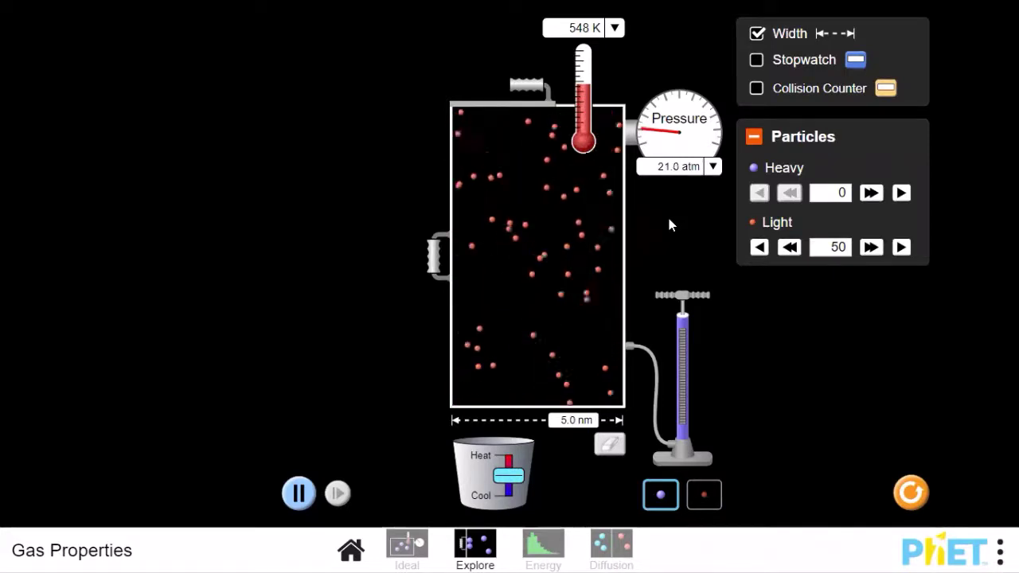
Return to PowerPoint, end the slide show keeping the ink annotations, and paste the compressed-gas screenshot onto slide 16
{"action": "key", "text": "Escape"}
{"action": "key", "text": "alt+Tab"}
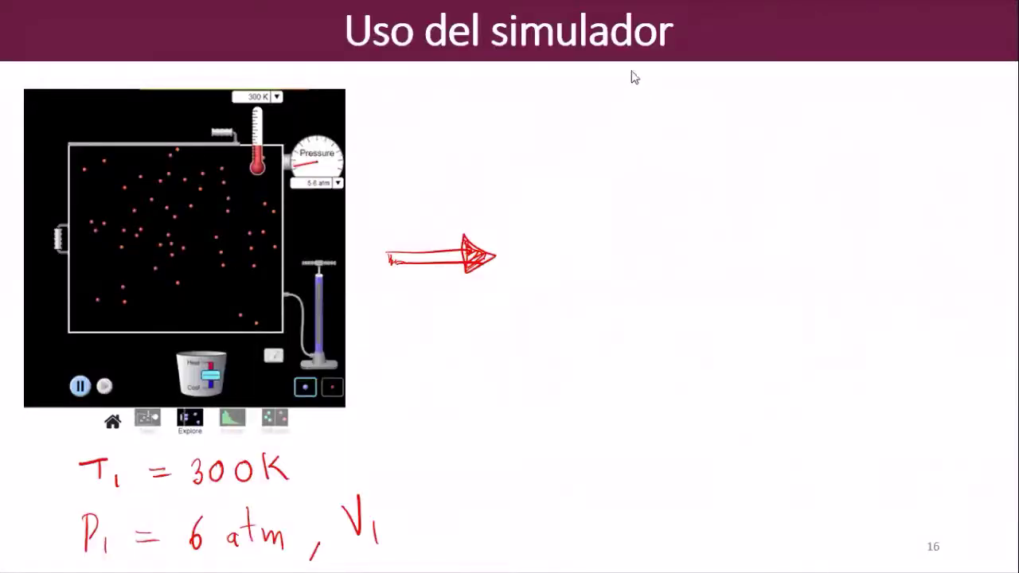
{"action": "key", "text": "Escape"}
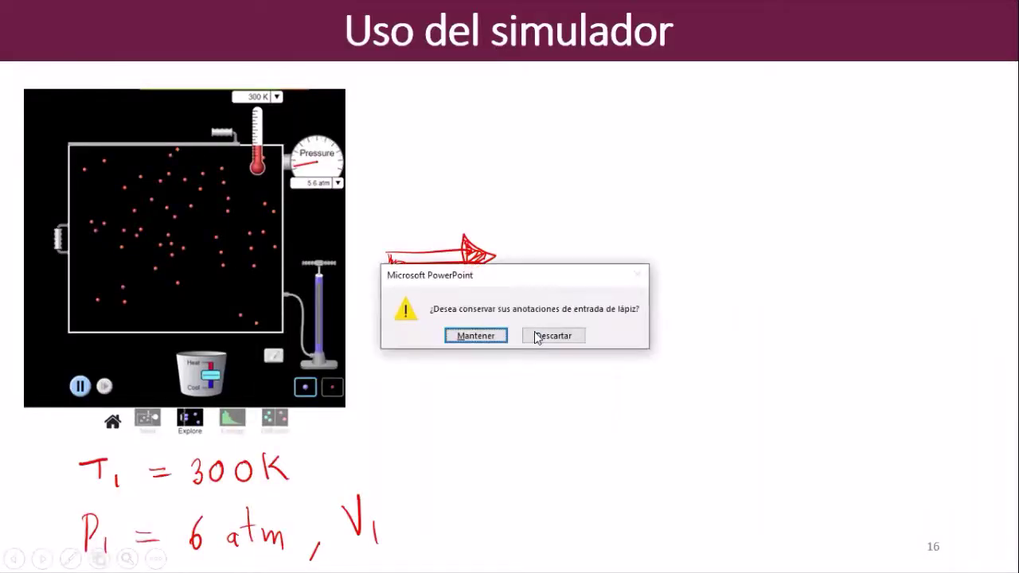
{"action": "left_click", "coordinate": [480, 338]}
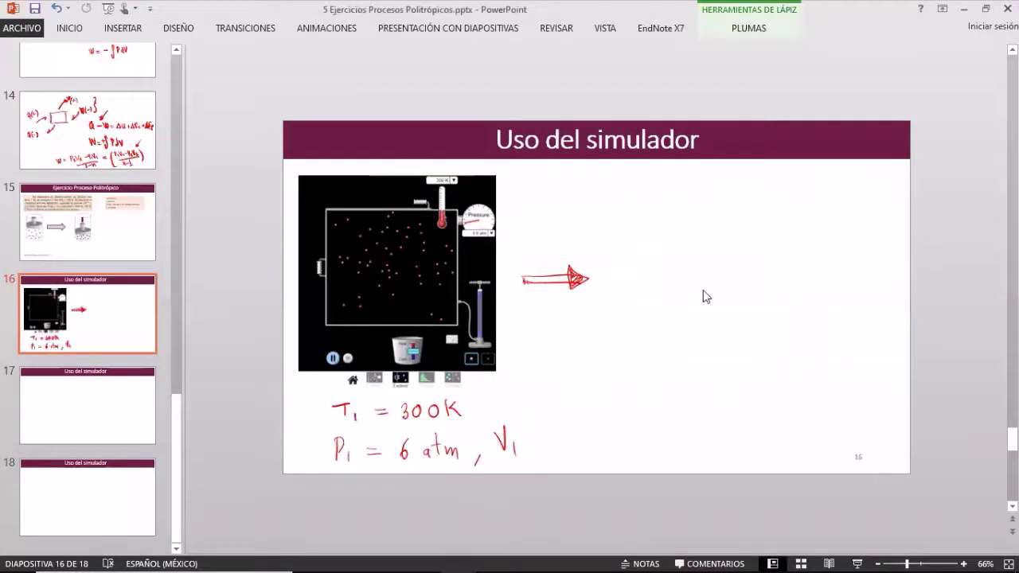
{"action": "key", "text": "ctrl+v"}
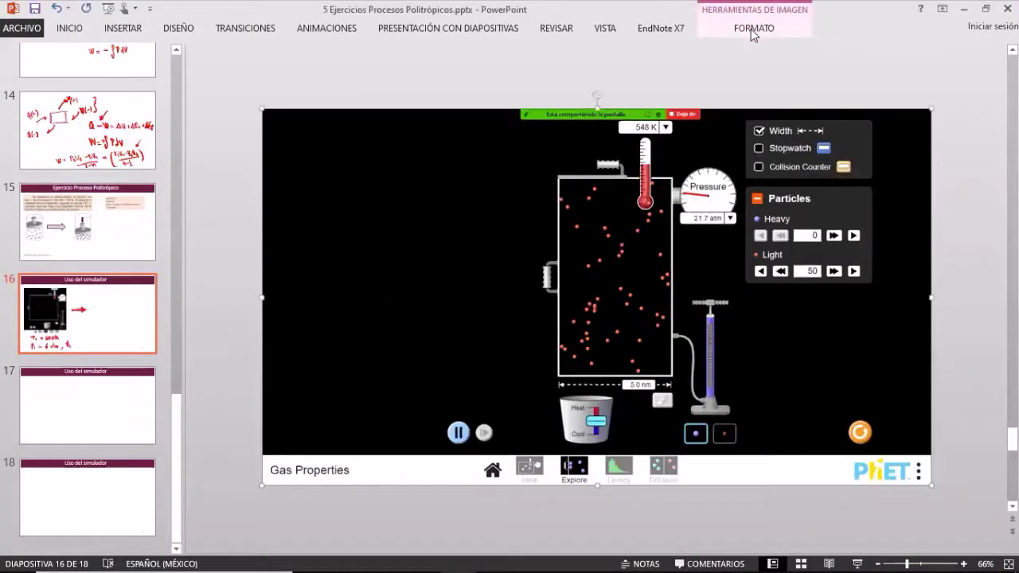
Crop the screen-sharing strip and the empty area beside the container's handle off the new screenshot, and shift it slightly left
{"action": "left_click", "coordinate": [752, 29]}
{"action": "left_click", "coordinate": [657, 104]}
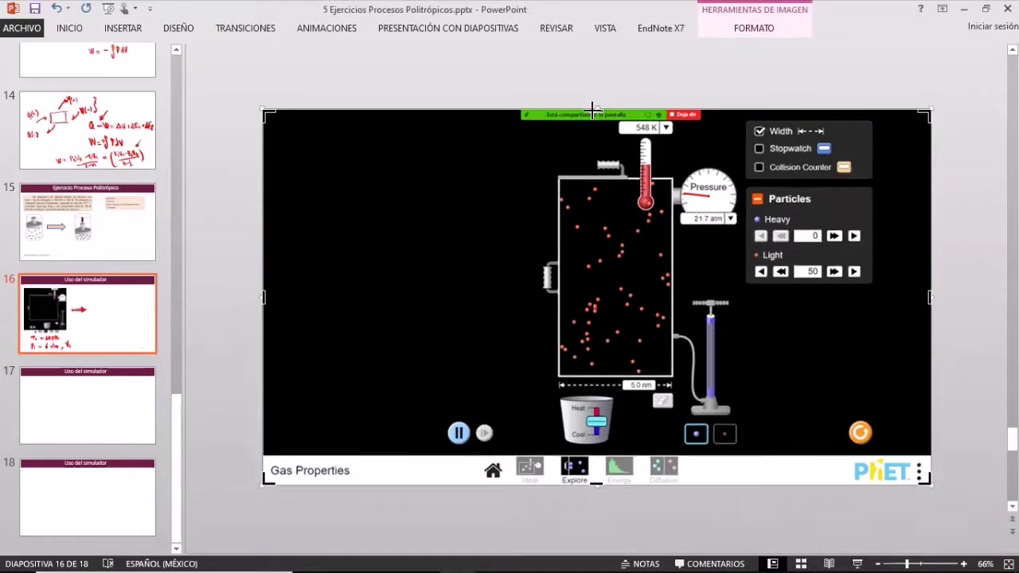
{"action": "left_click_drag", "start_coordinate": [593, 108], "coordinate": [593, 121]}
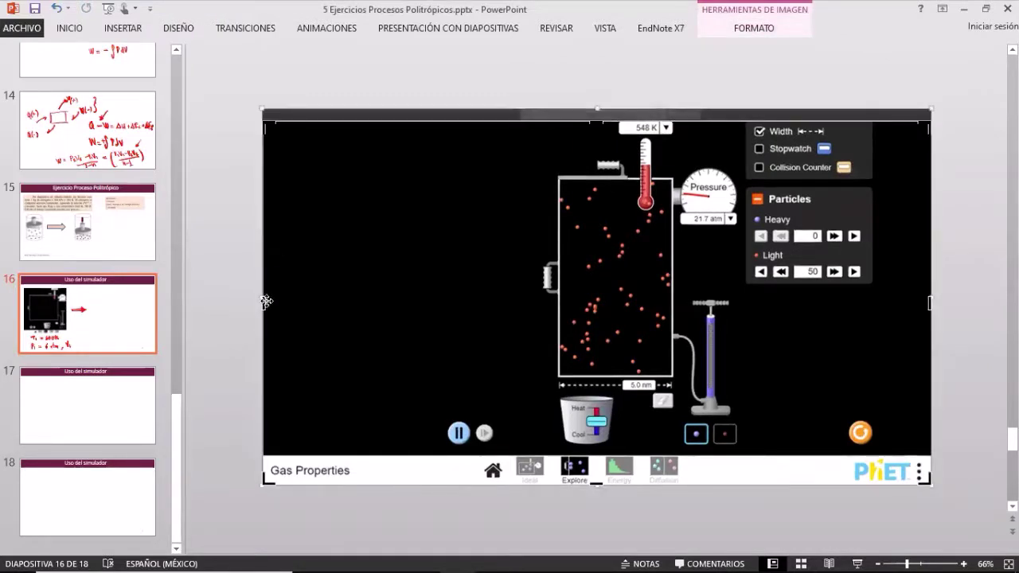
{"action": "mouse_move", "coordinate": [528, 283]}
{"action": "left_mouse_down"}
{"action": "mouse_move", "coordinate": [540, 287]}
{"action": "mouse_move", "coordinate": [531, 286]}
{"action": "left_mouse_up"}
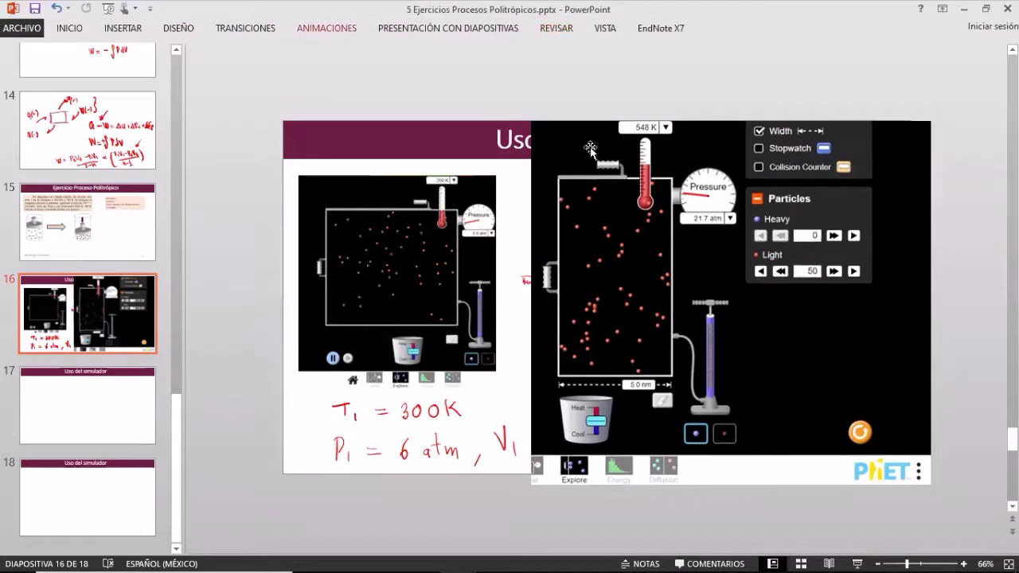
{"action": "left_click_drag", "start_coordinate": [678, 248], "coordinate": [647, 248]}
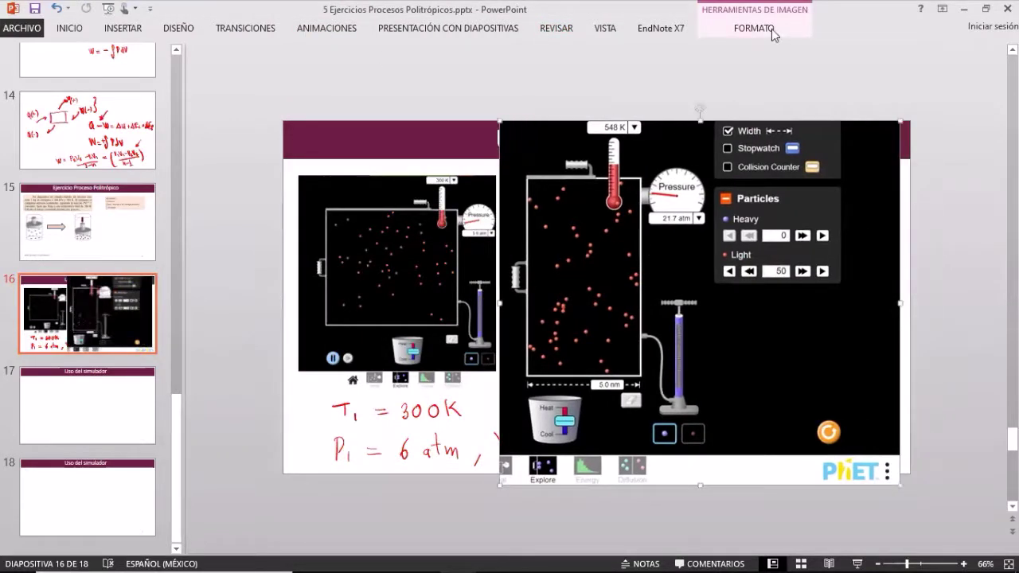
Crop off the Particles controls and the area below the container's width, and place the picture, slightly shrunk, right of the arrow
{"action": "left_click", "coordinate": [772, 29]}
{"action": "left_click", "coordinate": [850, 56]}
{"action": "left_click_drag", "start_coordinate": [896, 300], "coordinate": [711, 300]}
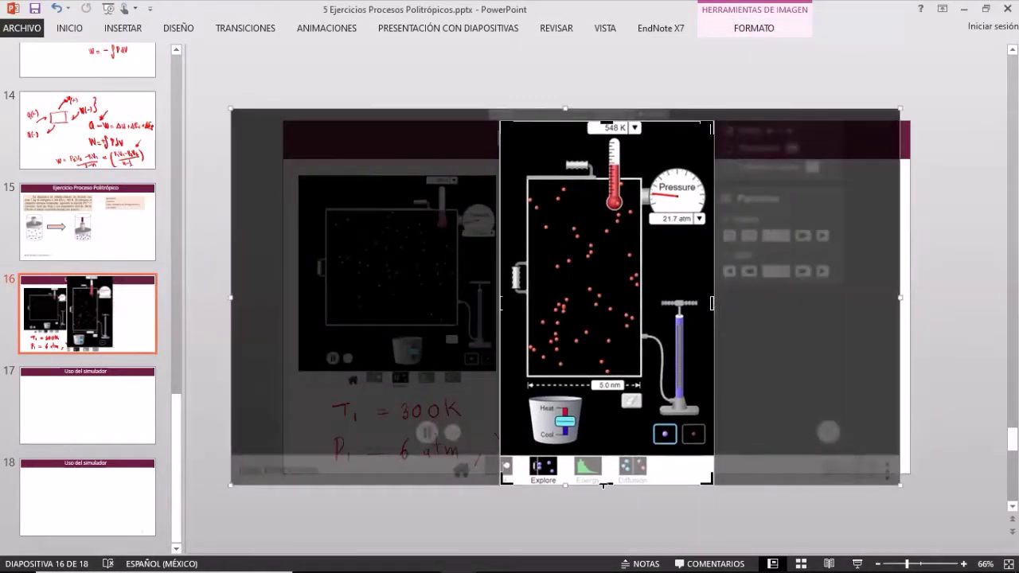
{"action": "left_click_drag", "start_coordinate": [602, 469], "coordinate": [599, 452]}
{"action": "left_click_drag", "start_coordinate": [600, 451], "coordinate": [599, 396]}
{"action": "left_click", "coordinate": [942, 255]}
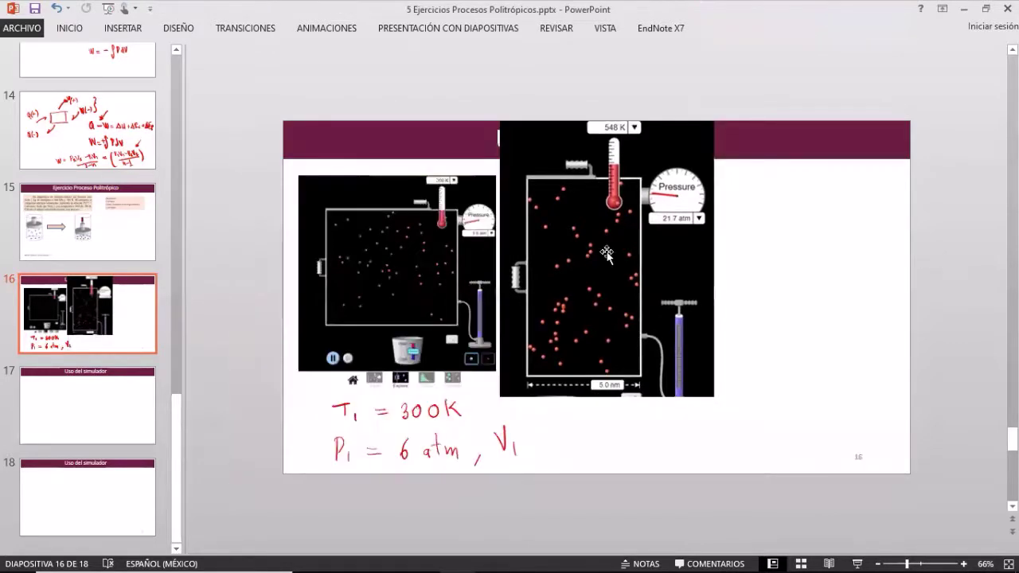
{"action": "left_click_drag", "start_coordinate": [607, 254], "coordinate": [754, 289]}
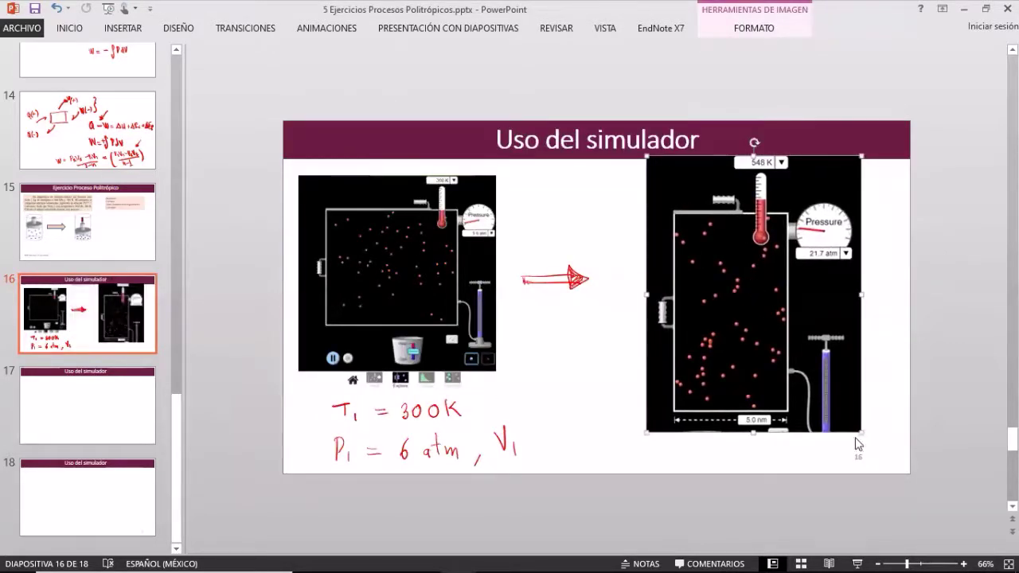
{"action": "left_click_drag", "start_coordinate": [859, 430], "coordinate": [814, 375]}
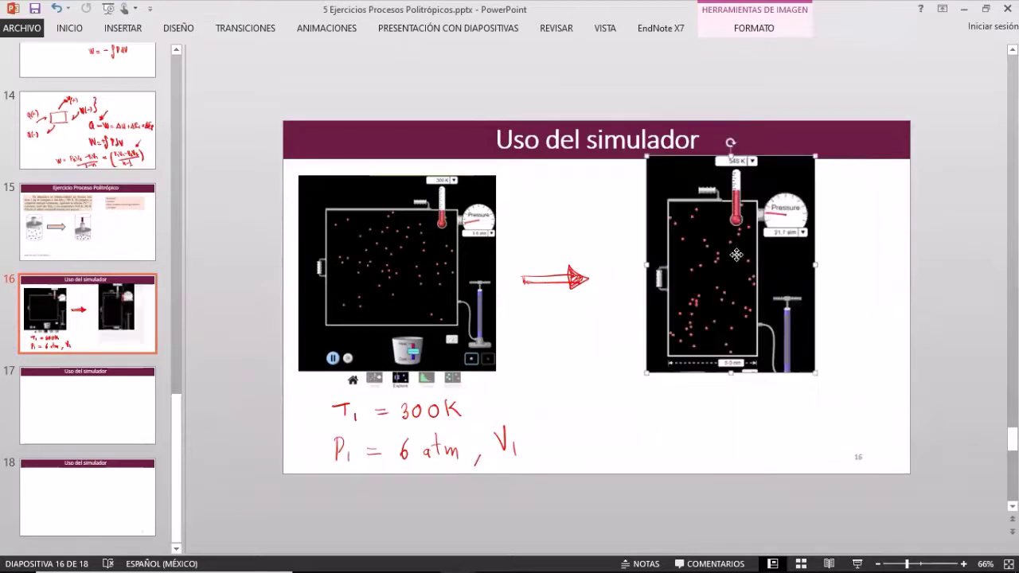
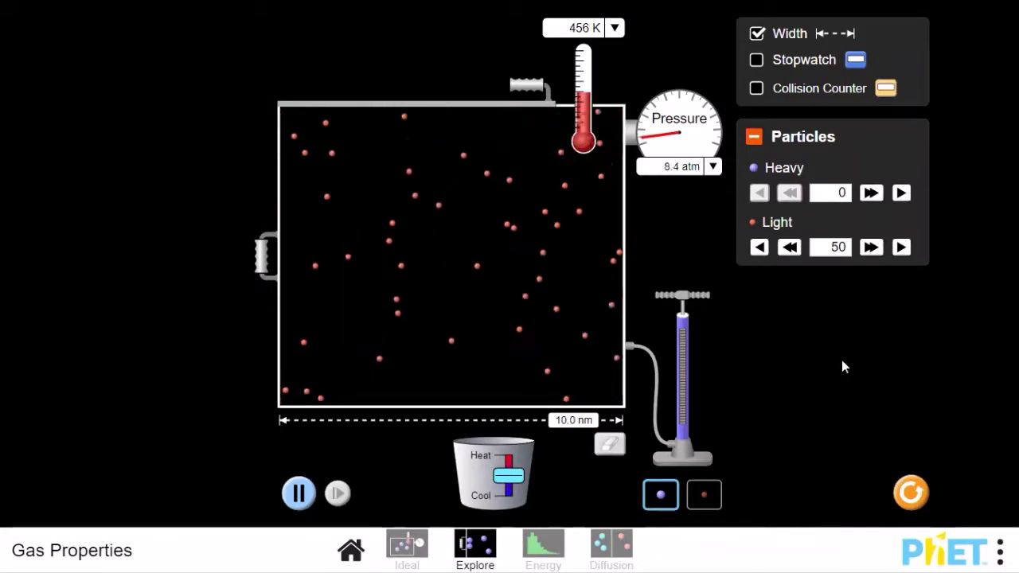
Reset the simulator, fill the container with 50 light particles, and add 50 heavy particles before removing them again
{"action": "left_click", "coordinate": [914, 492]}
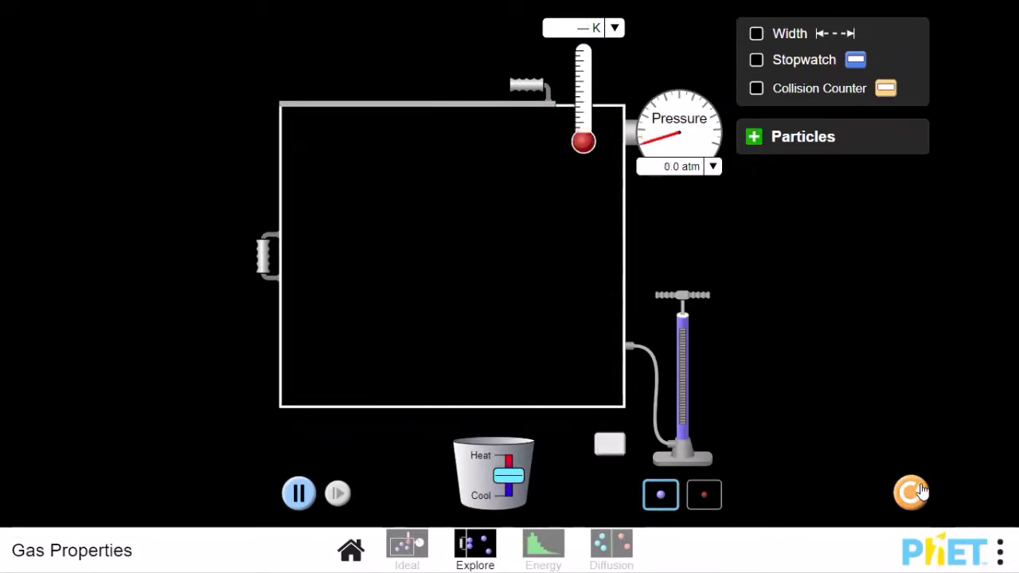
{"action": "left_click", "coordinate": [754, 138]}
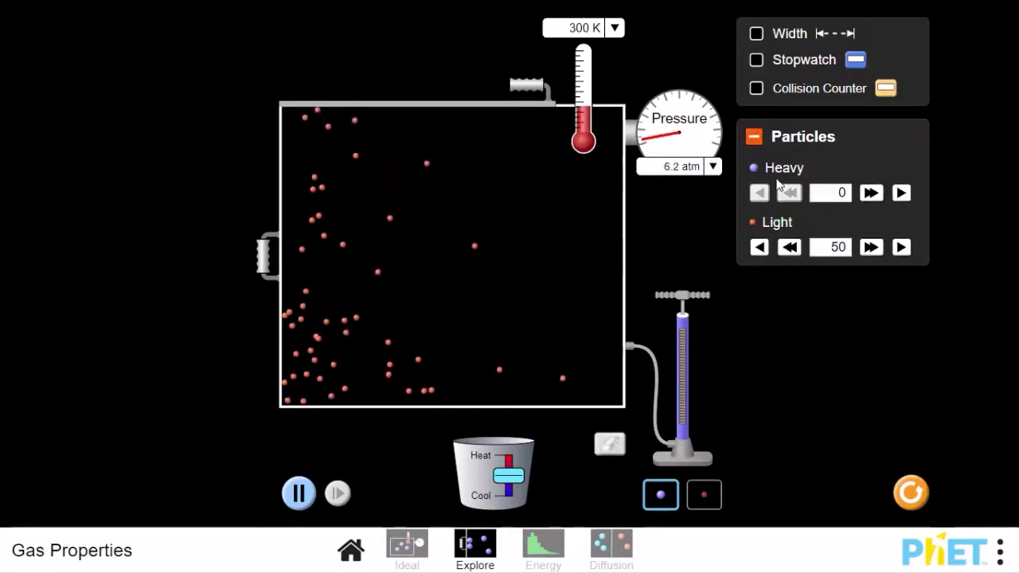
{"action": "left_click", "coordinate": [872, 193]}
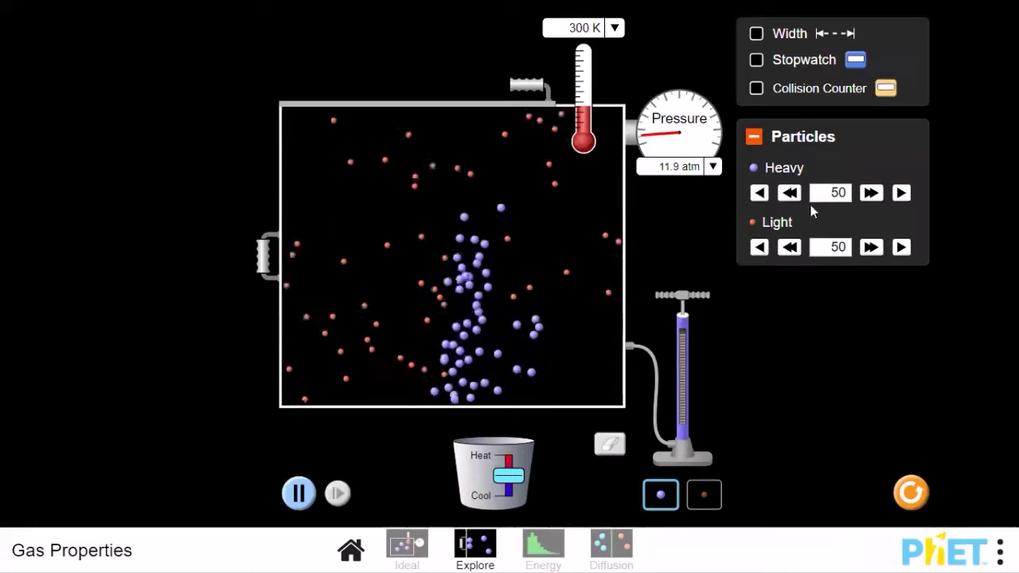
{"action": "left_click", "coordinate": [788, 194]}
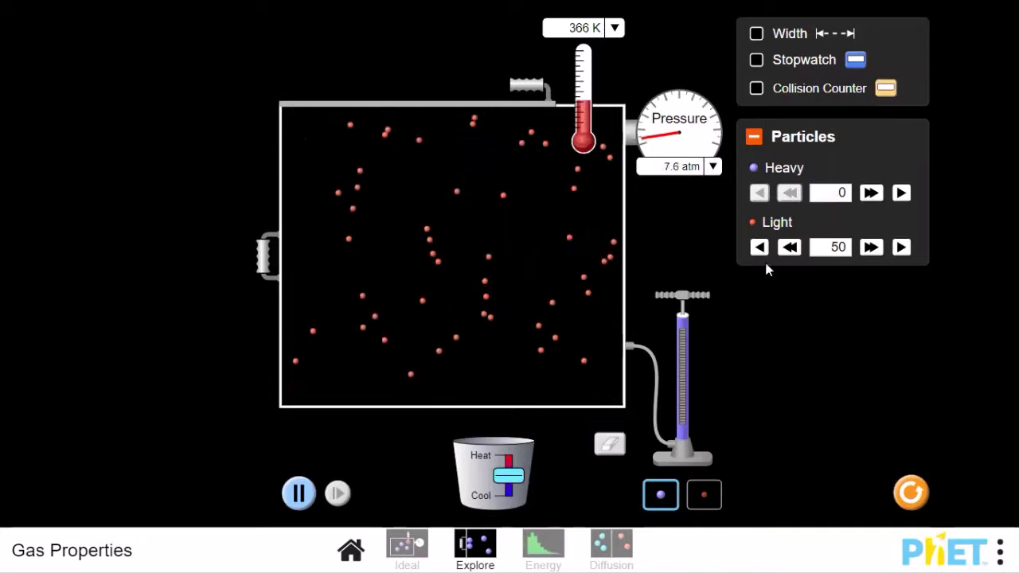
Reset the simulator, fill the container with 50 light particles, and heat the gas to about 608 K
{"action": "left_click", "coordinate": [911, 495]}
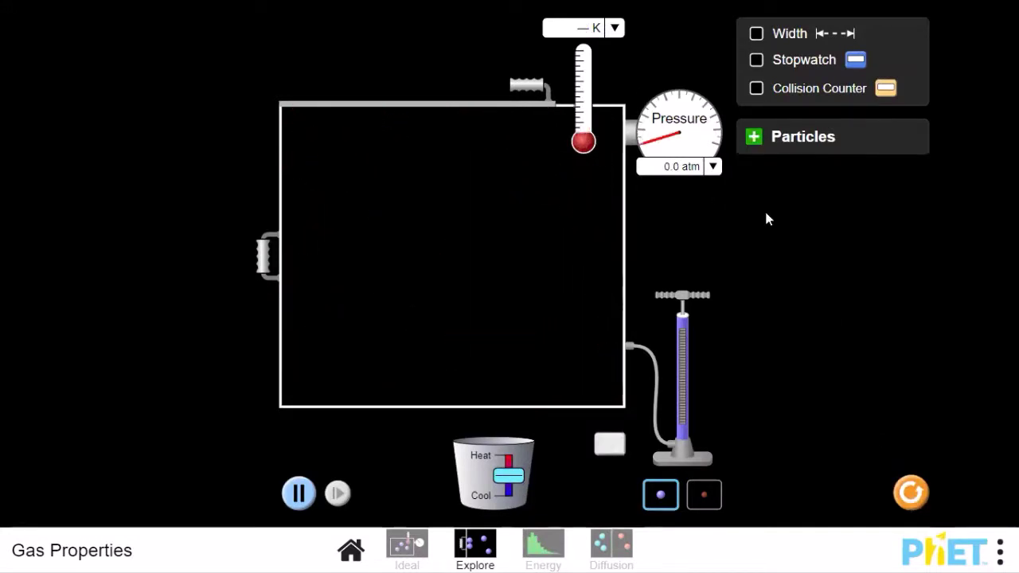
{"action": "left_click", "coordinate": [753, 137]}
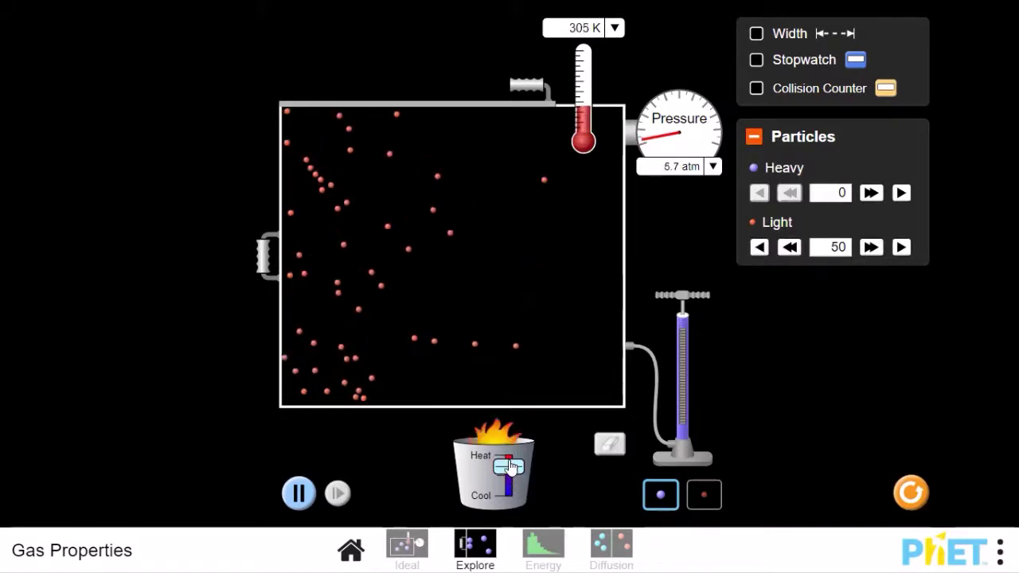
{"action": "left_click_drag", "start_coordinate": [510, 468], "coordinate": [509, 459]}
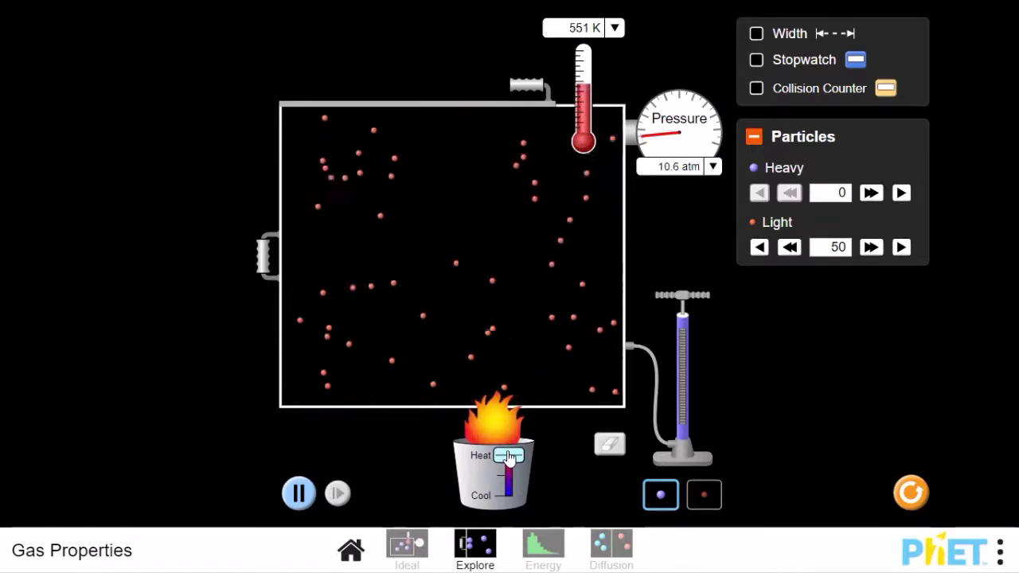
{"action": "left_click_drag", "start_coordinate": [509, 457], "coordinate": [512, 471]}
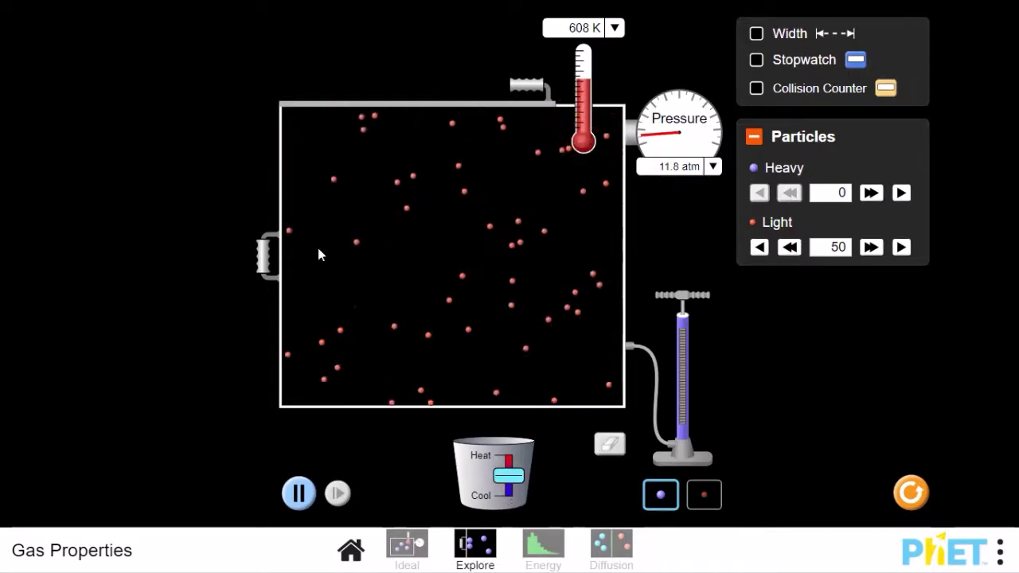
Compress the heated gas by moving the container's left wall inward, and return the wall to about its original position
{"action": "left_click_drag", "start_coordinate": [265, 261], "coordinate": [337, 258]}
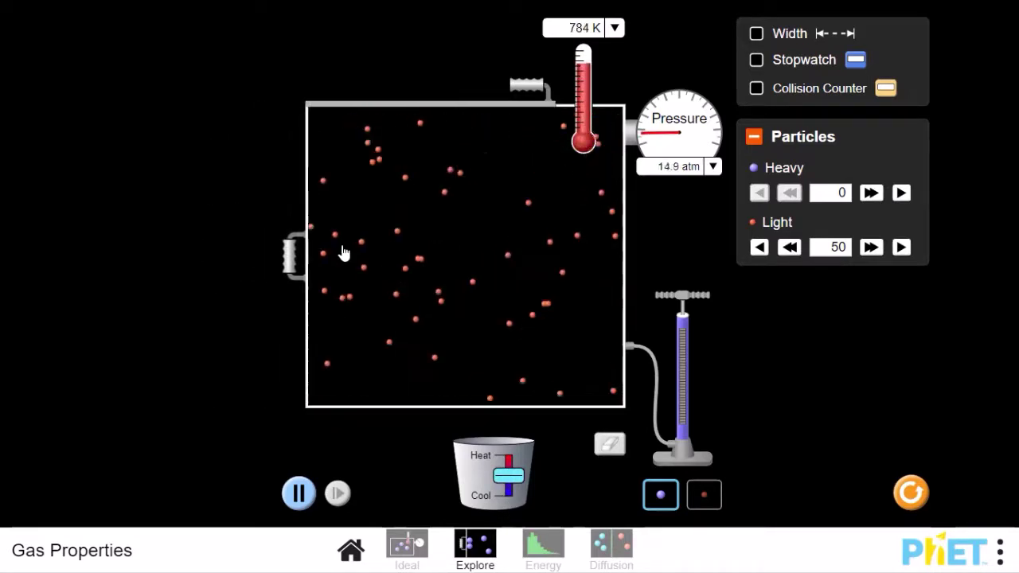
{"action": "left_click_drag", "start_coordinate": [238, 263], "coordinate": [261, 261]}
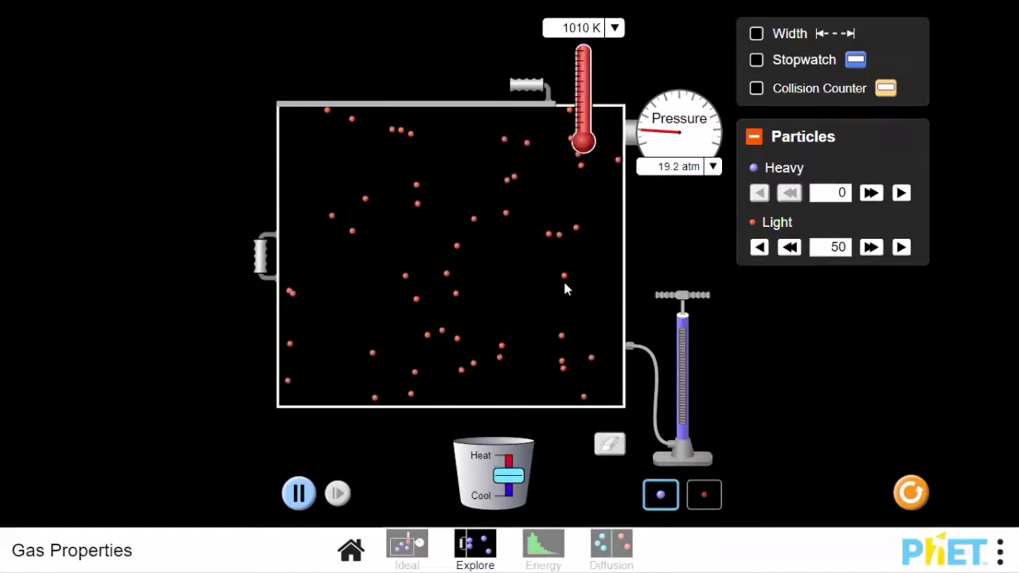
Reset the simulator, refill the container with 50 light particles, and heat the gas at fixed volume to about 830 K
{"action": "left_click", "coordinate": [910, 493]}
{"action": "left_click", "coordinate": [753, 137]}
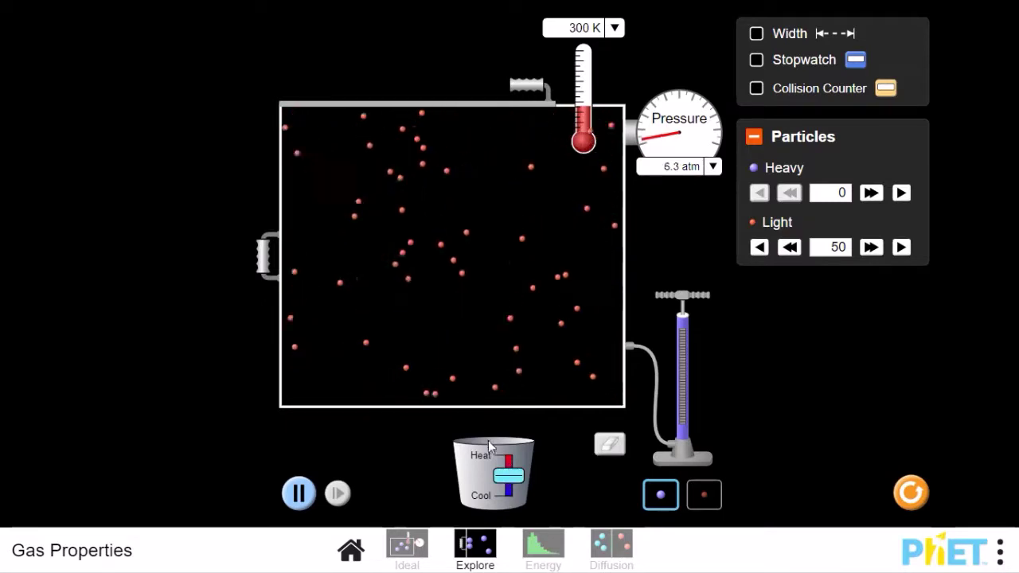
{"action": "left_click_drag", "start_coordinate": [509, 479], "coordinate": [509, 450]}
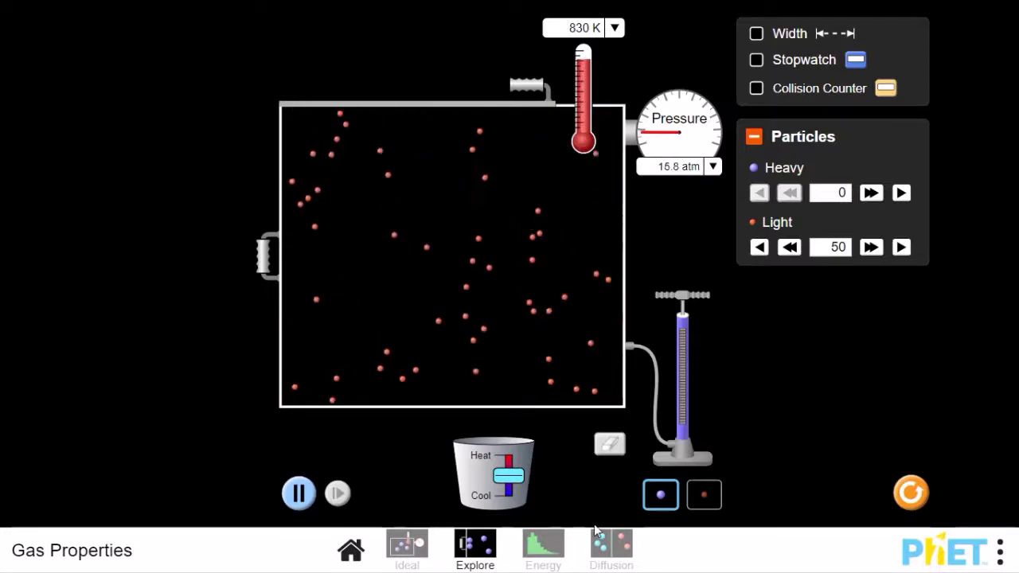
On the Energy screen, expand the Kinetic Energy graph and Particles controls, and fill the container with 50 light and 50 heavy particles
{"action": "left_click", "coordinate": [543, 548]}
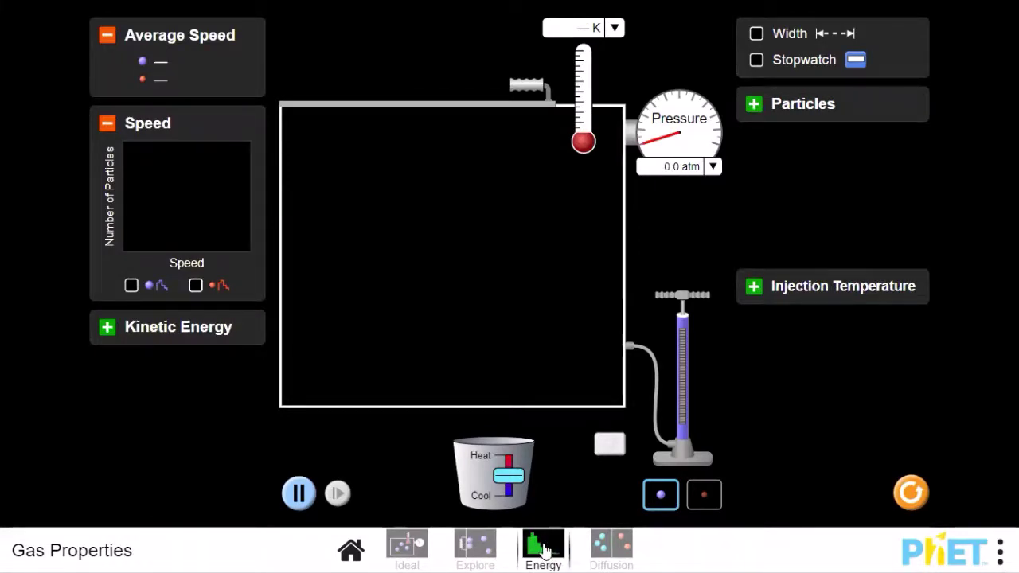
{"action": "left_click", "coordinate": [107, 327]}
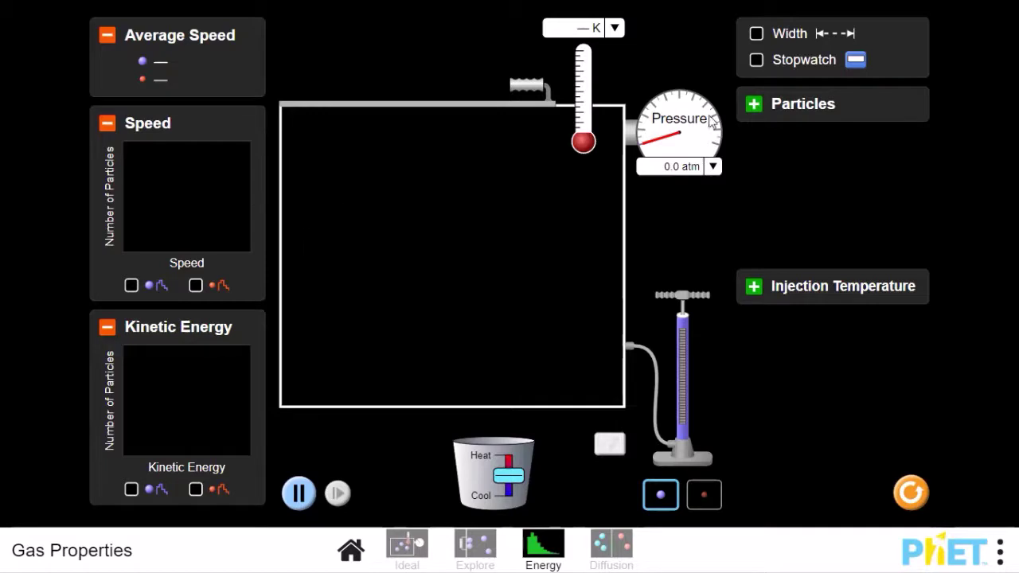
{"action": "left_click", "coordinate": [753, 106]}
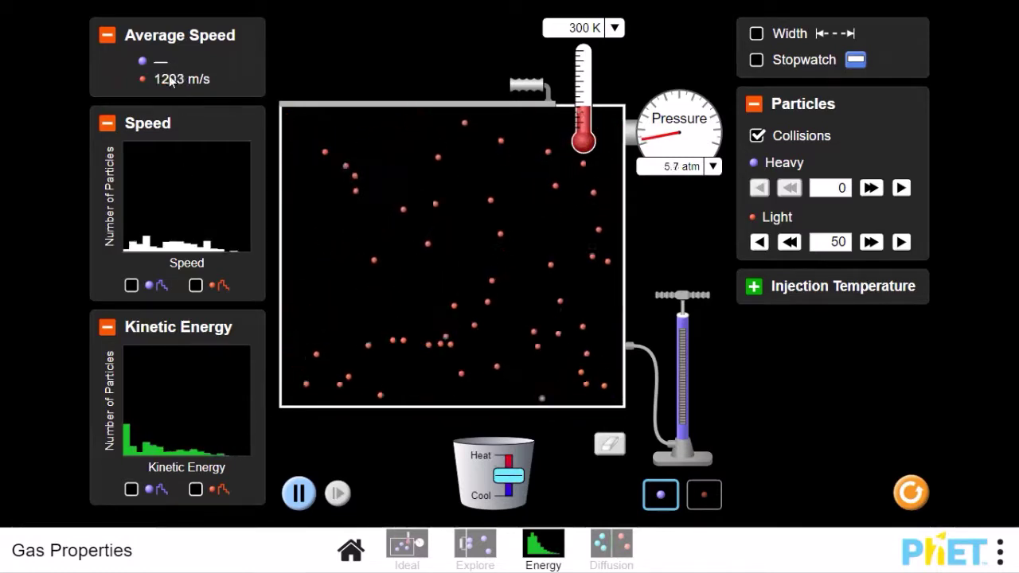
{"action": "left_click", "coordinate": [872, 188]}
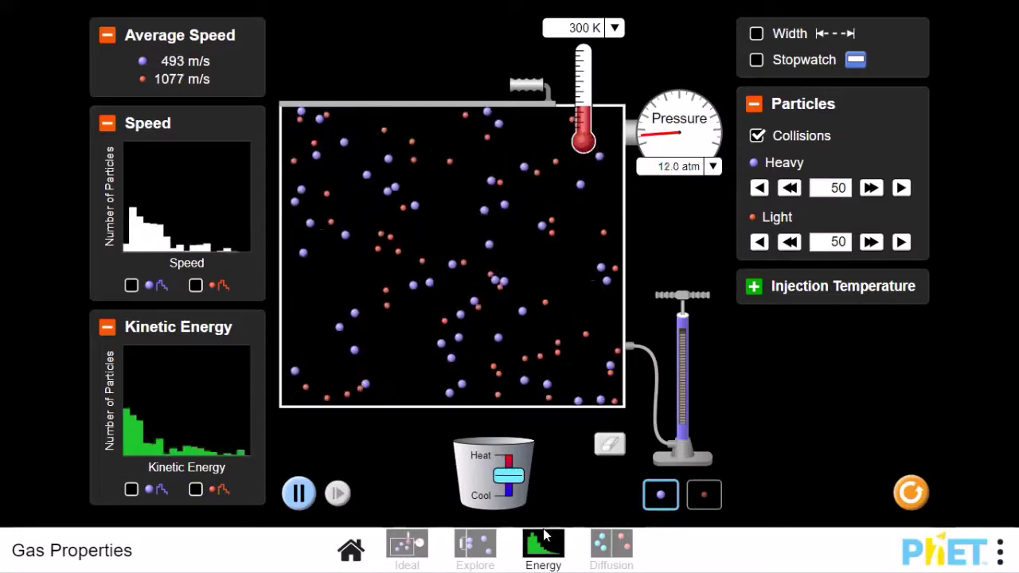
On the Diffusion screen, add 10 cyan and 10 red particles on either side of the divider and expand the Data readout
{"action": "left_click", "coordinate": [615, 544]}
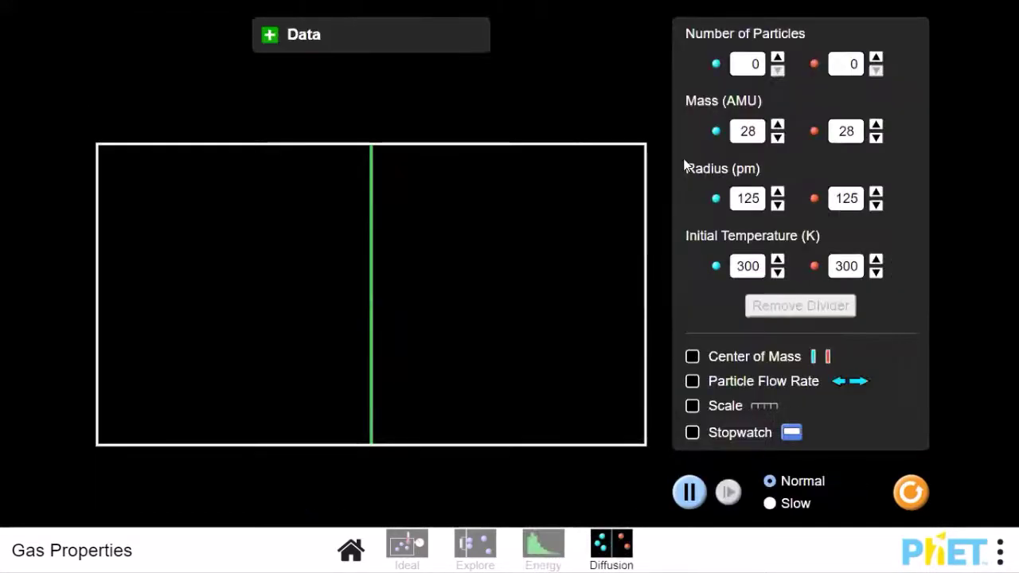
{"action": "left_click", "coordinate": [777, 57]}
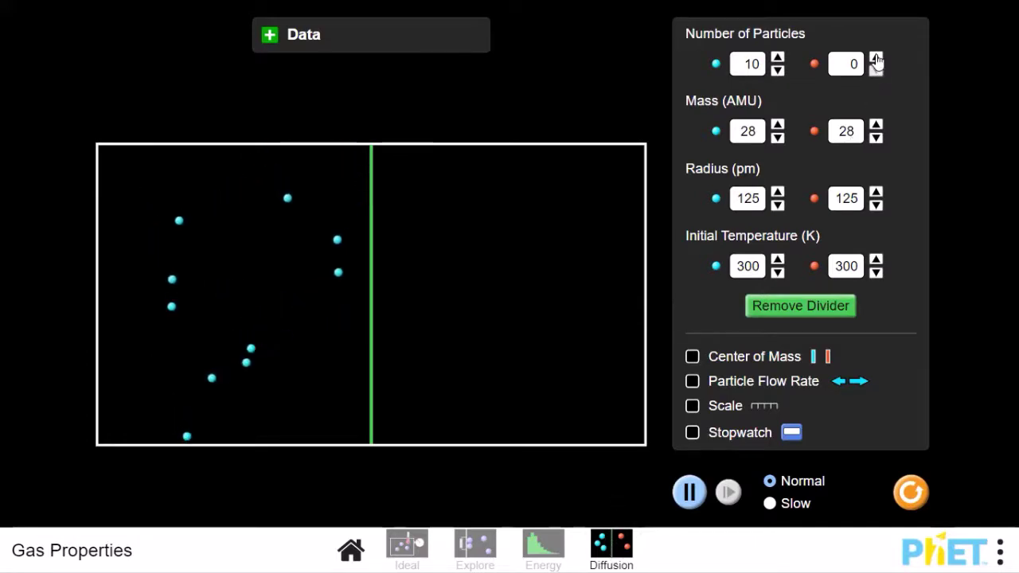
{"action": "left_click", "coordinate": [875, 58]}
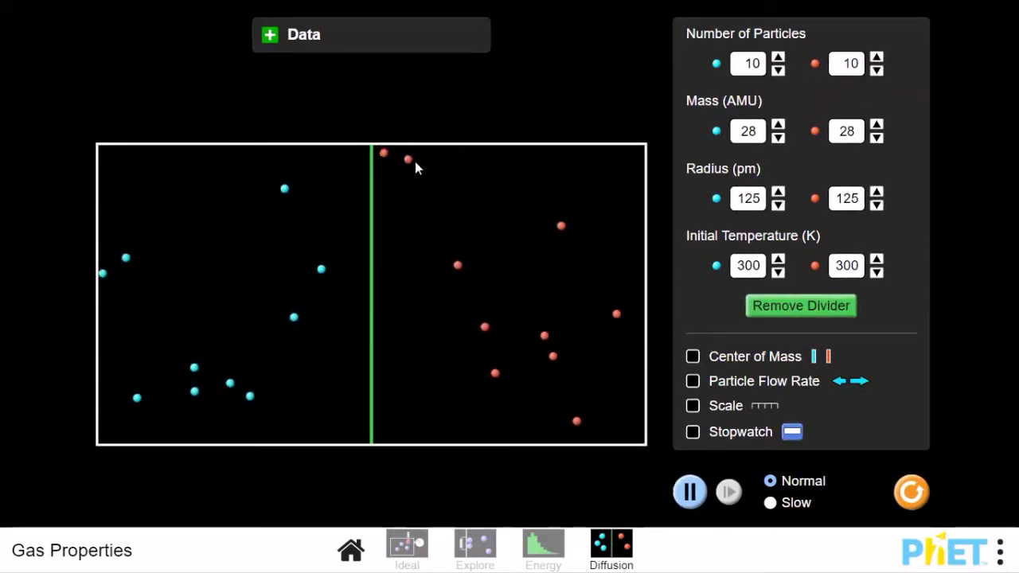
{"action": "left_click", "coordinate": [270, 36]}
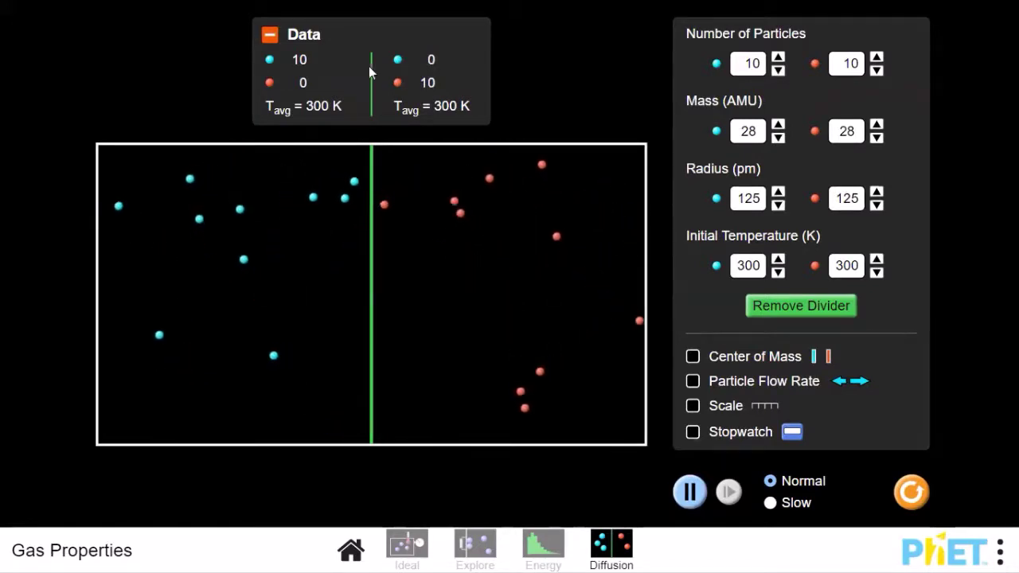
Raise the cyan and red particle counts to 30 each and remove the divider so the gases mix
{"action": "left_click", "coordinate": [778, 58]}
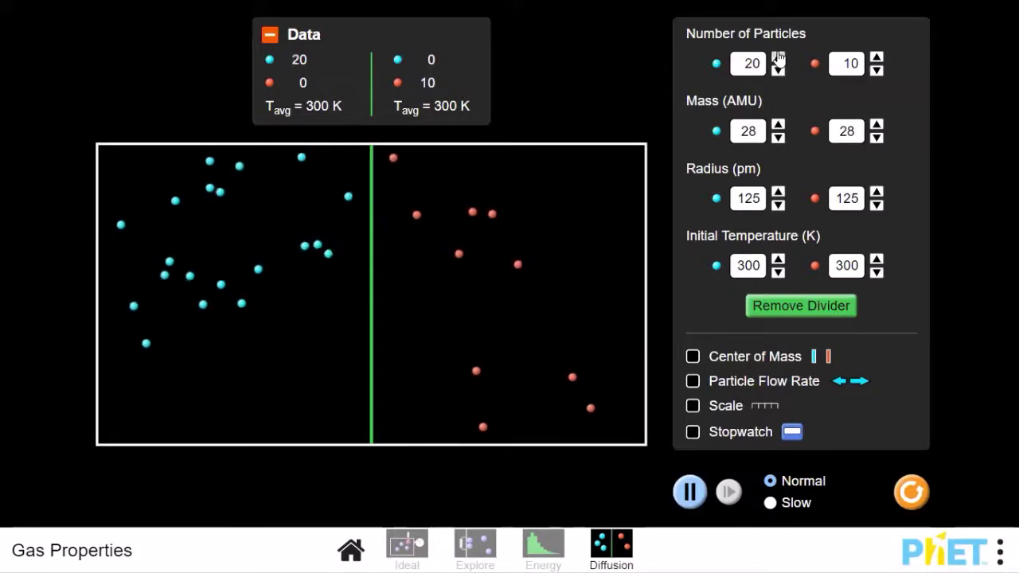
{"action": "left_click", "coordinate": [777, 58]}
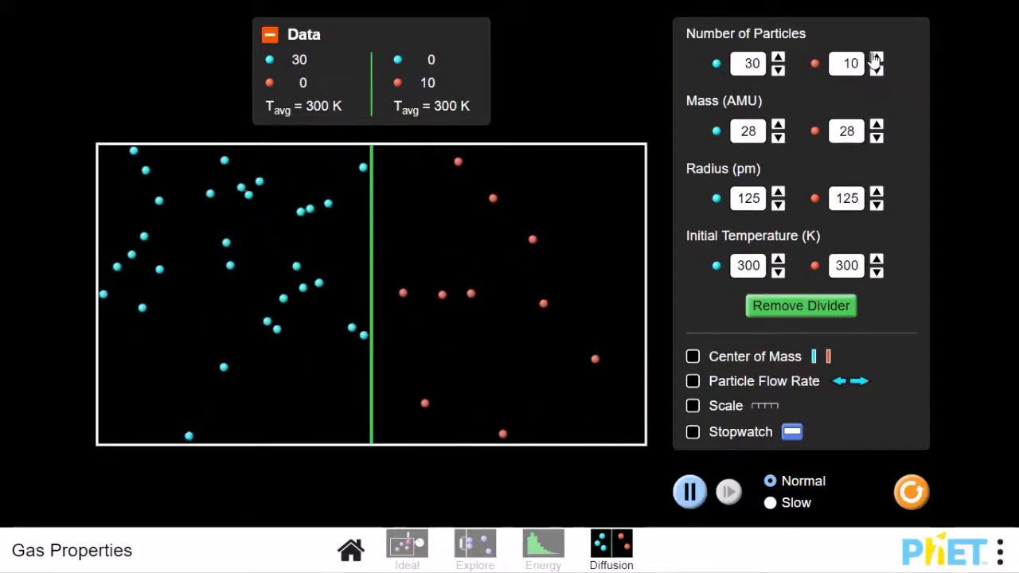
{"action": "left_click", "coordinate": [876, 58]}
{"action": "left_click", "coordinate": [875, 58]}
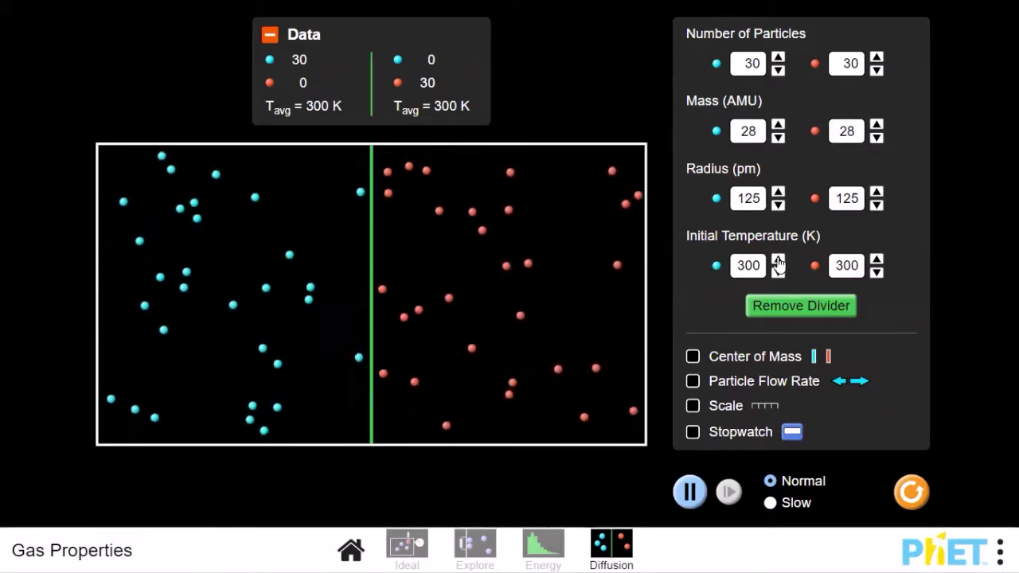
{"action": "left_click", "coordinate": [766, 312]}
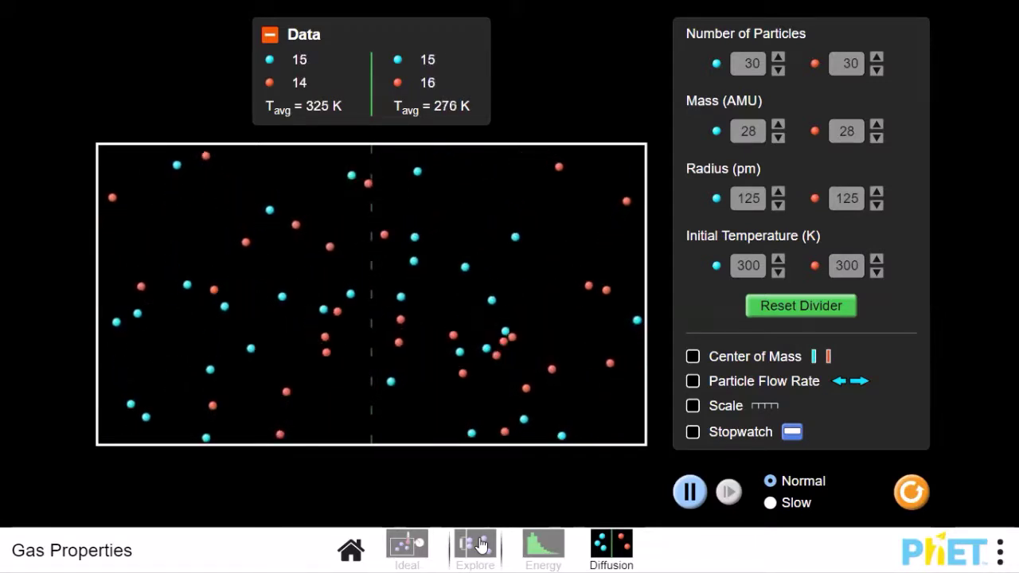
Revisit the Explore and Energy screens, and switch to PowerPoint to present the "Procesos con gases ideales" slide full screen
{"action": "left_click", "coordinate": [481, 544]}
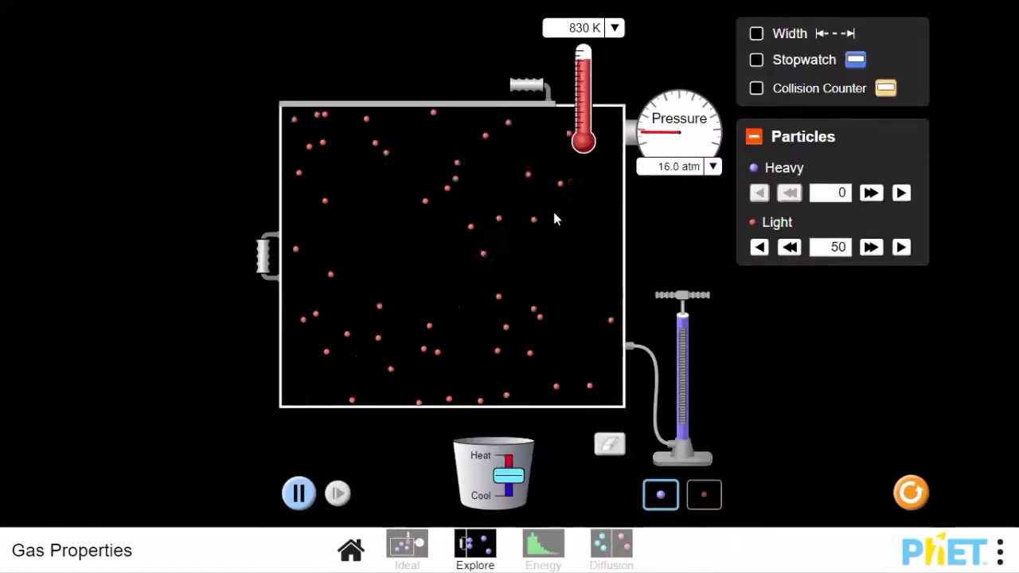
{"action": "left_click", "coordinate": [549, 541]}
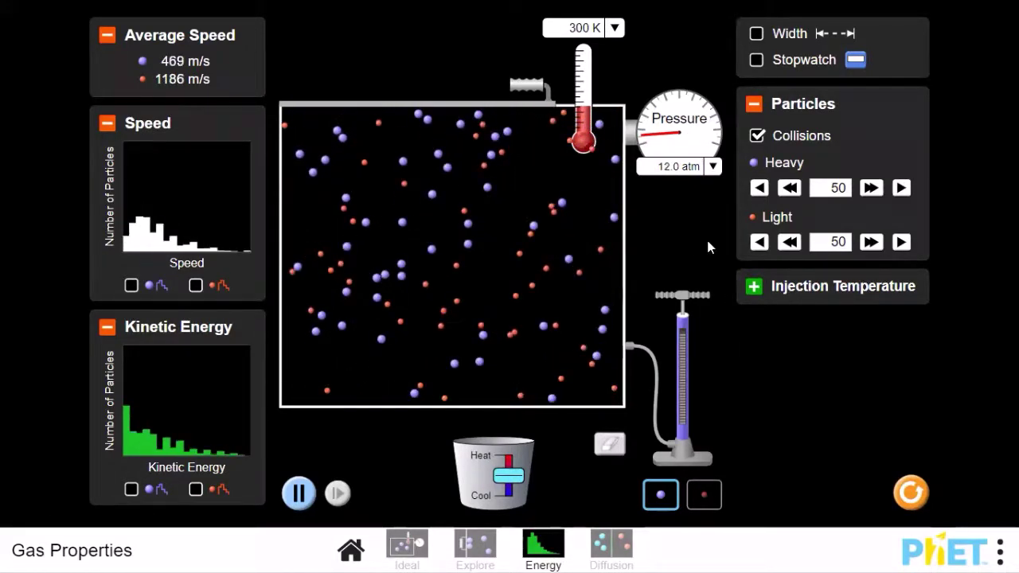
{"action": "key", "text": "alt+Tab"}
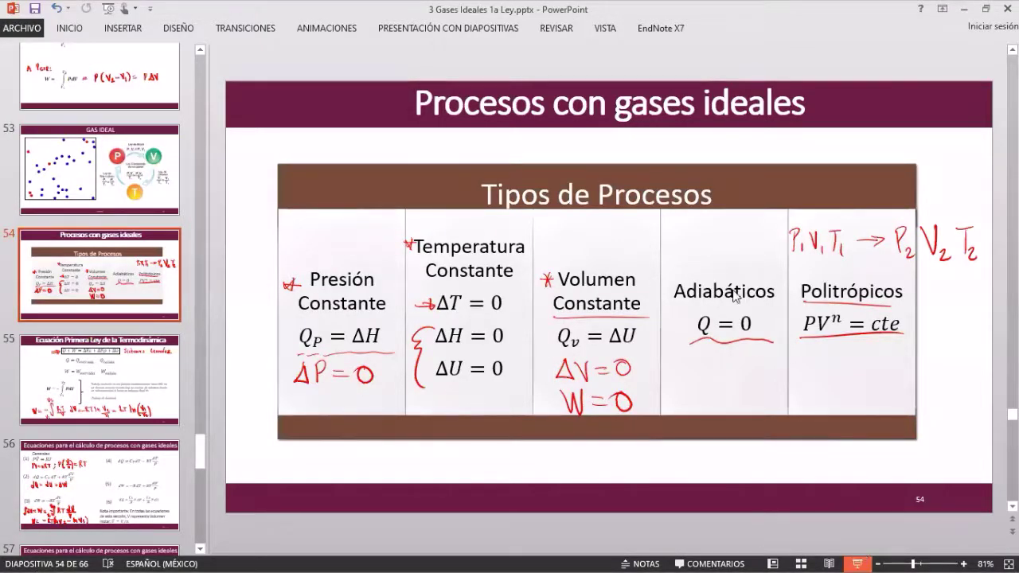
{"action": "key", "text": "shift+F5"}
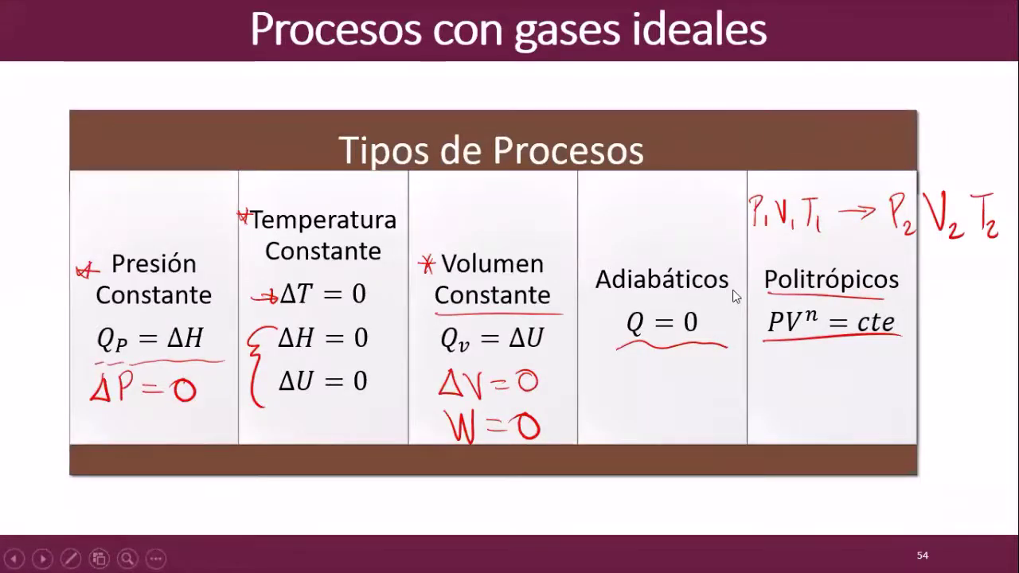